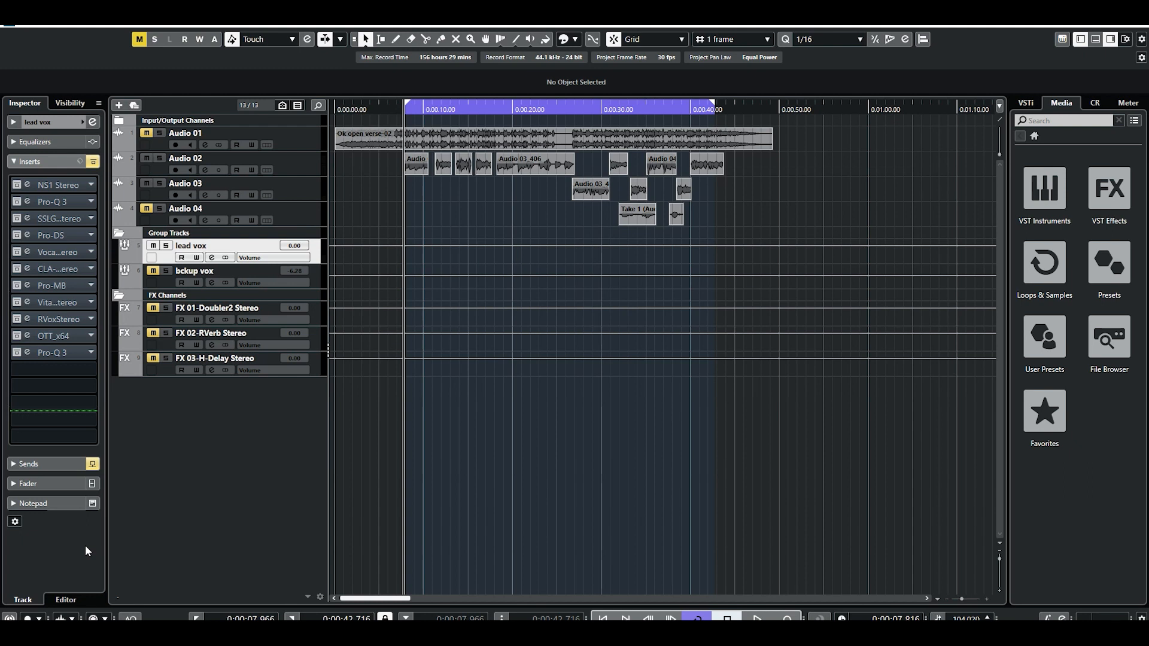
Activate the NS1 Stereo insert on the lead vox group and open its editor over the empty arrangement area.
left_click(22, 185)
left_click(27, 185)
left_click_drag(592, 117, 651, 298)
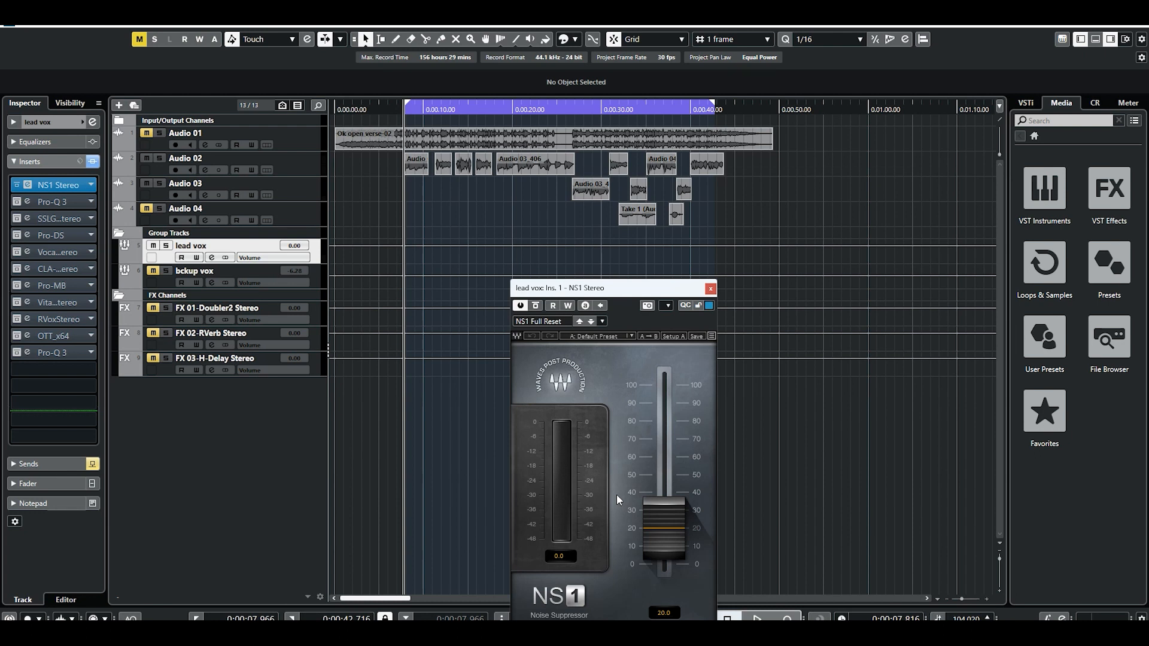
left_click_drag(655, 296, 738, 249)
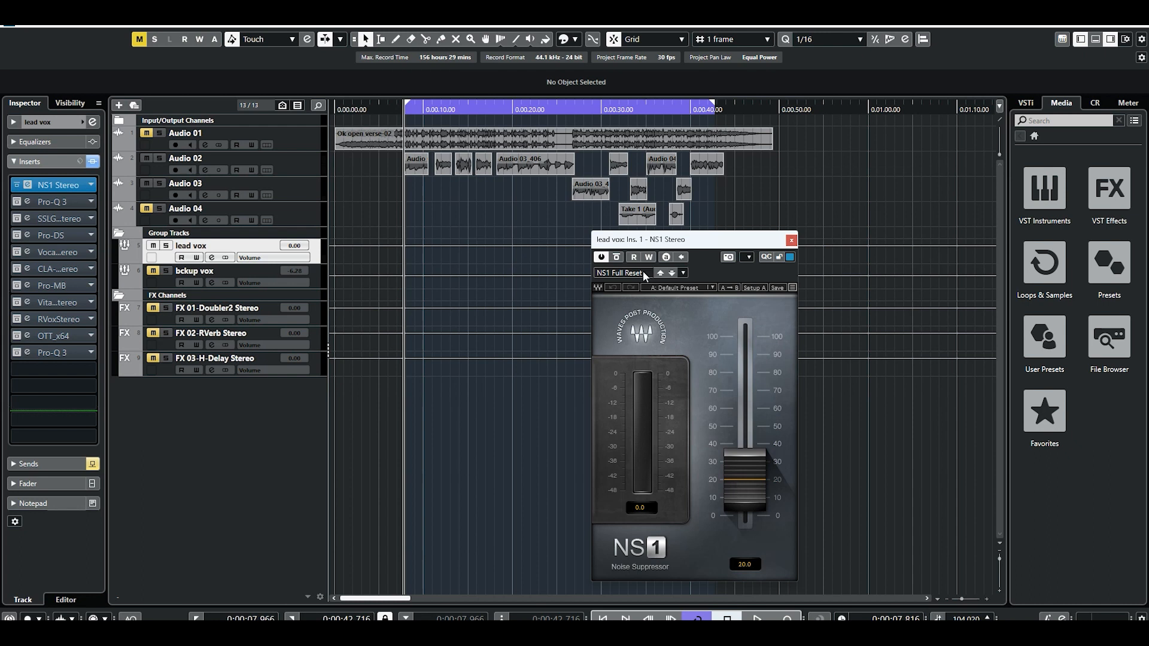
Compare the lead vocal with NS1 bypassed and active by playing it from the loop start each time.
left_click(600, 256)
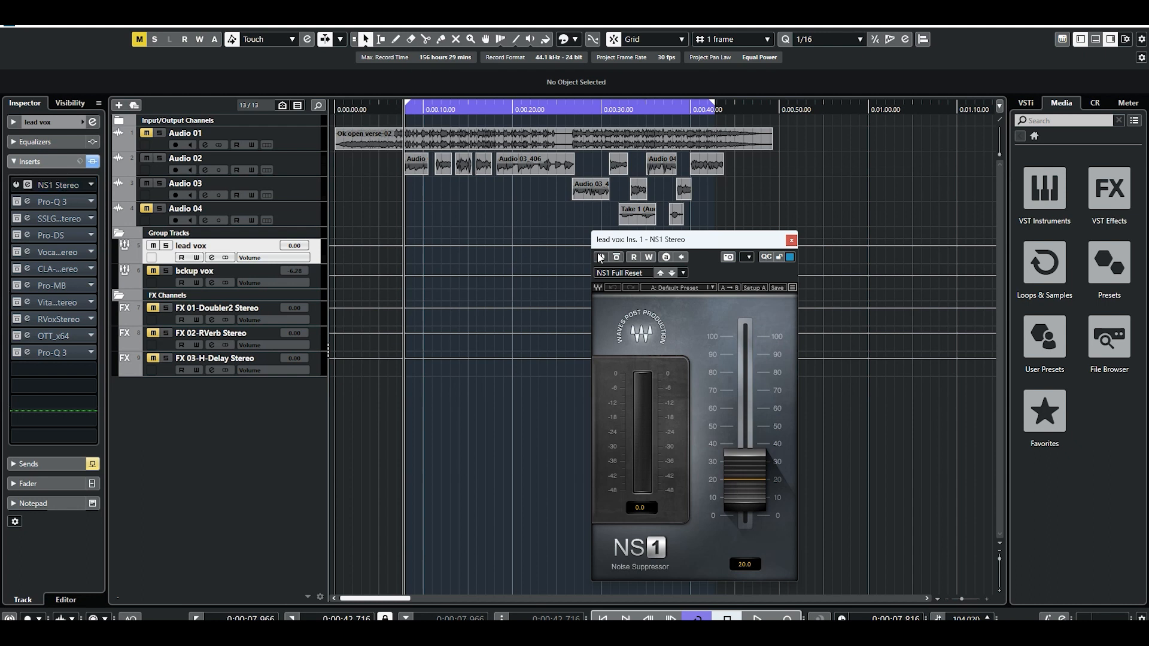
key("space")
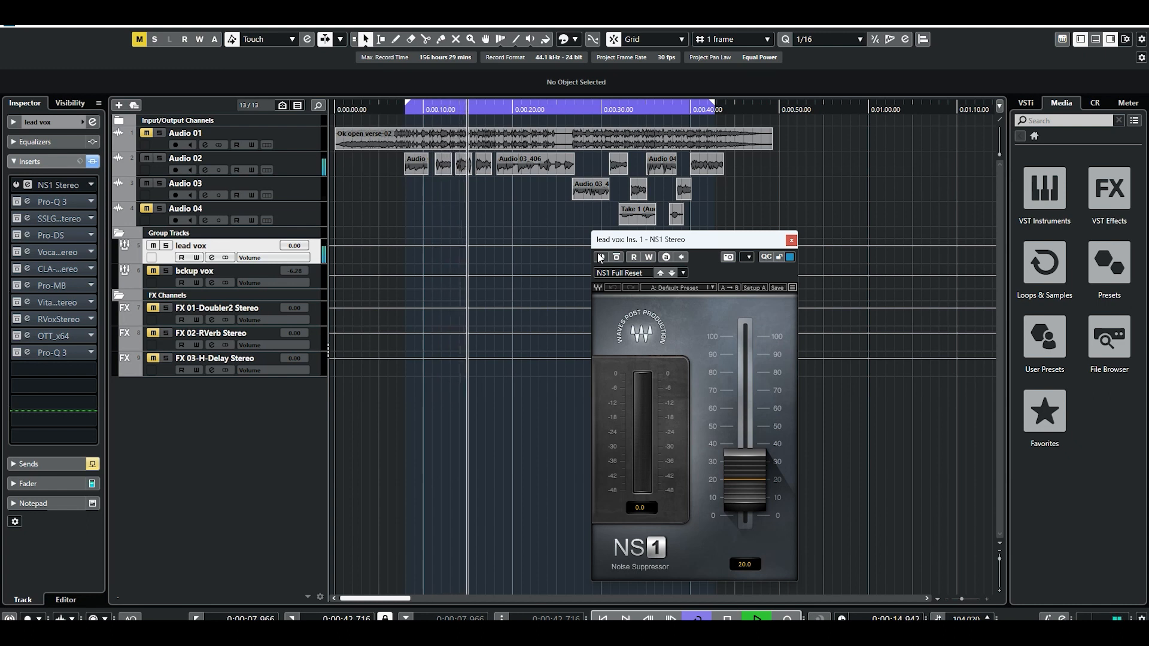
key("space")
left_click(403, 107)
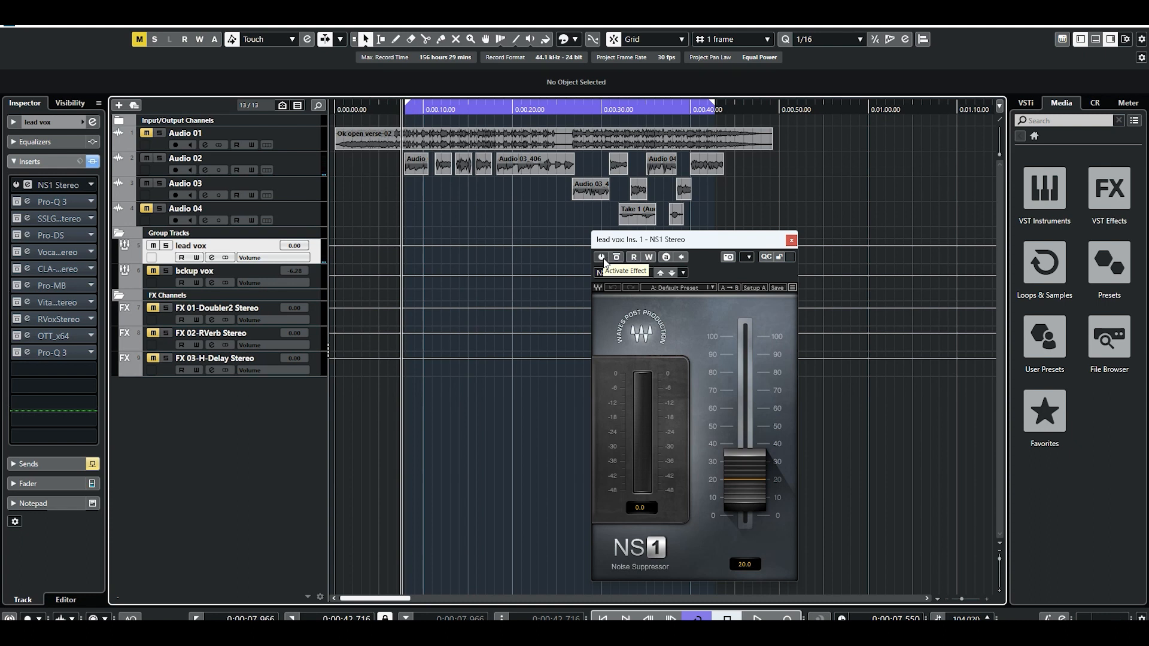
left_click(602, 258)
key("space")
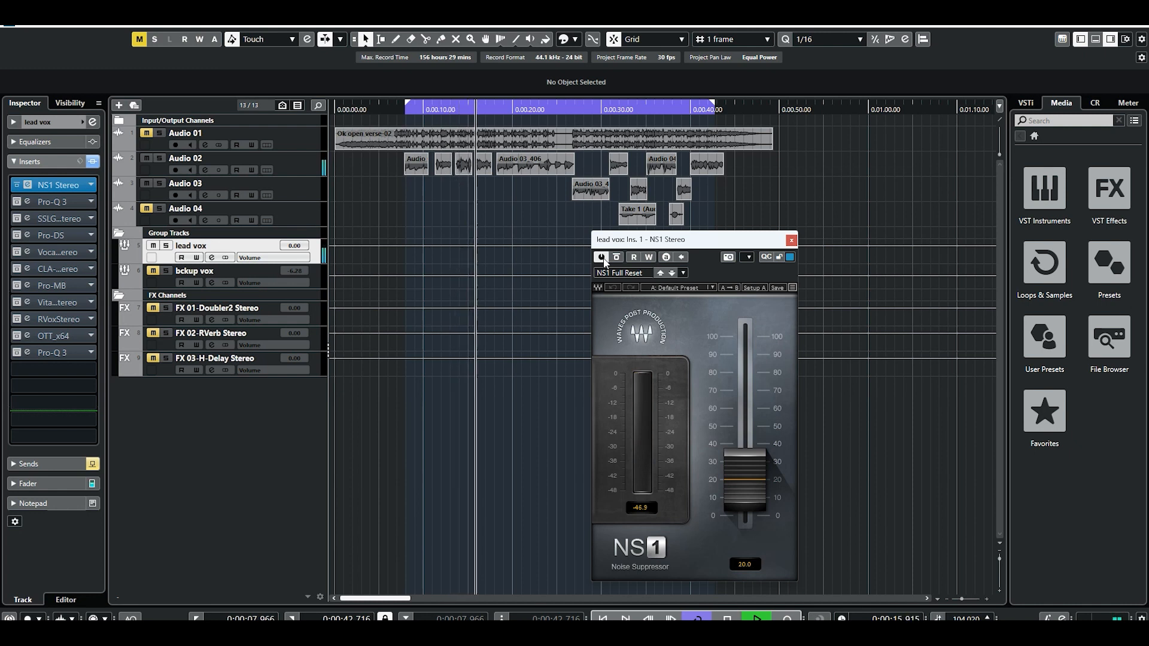
key("space")
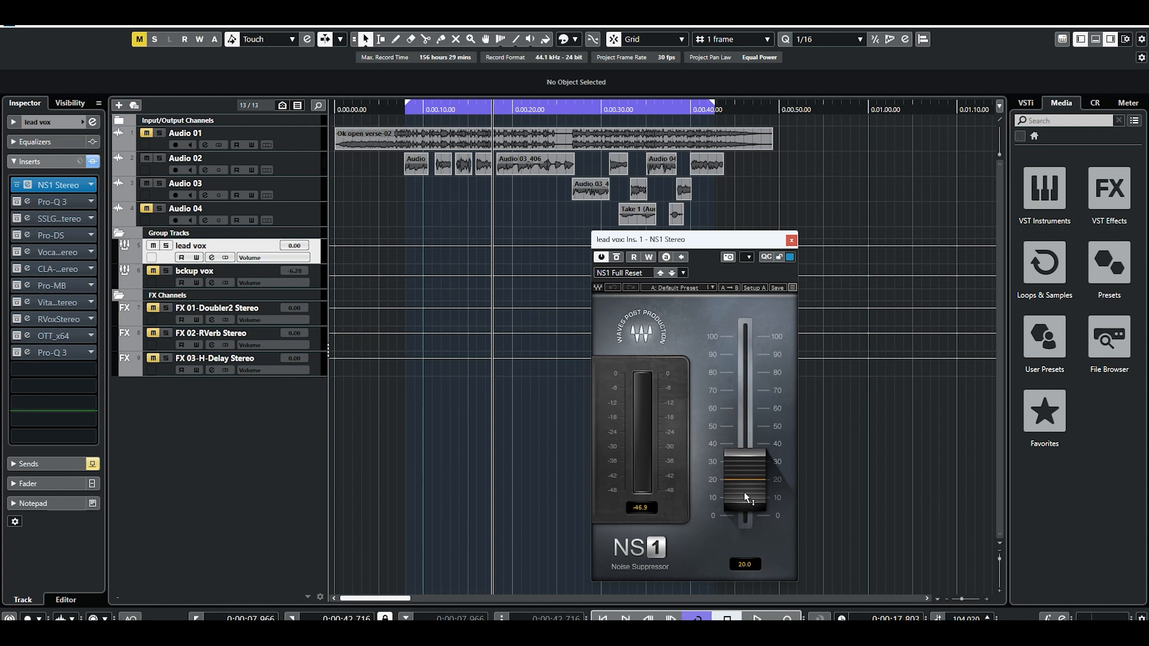
Try raising the NS1 noise suppression fader to 95.7 and play the vocal from the loop start.
left_click_drag(744, 492, 744, 358)
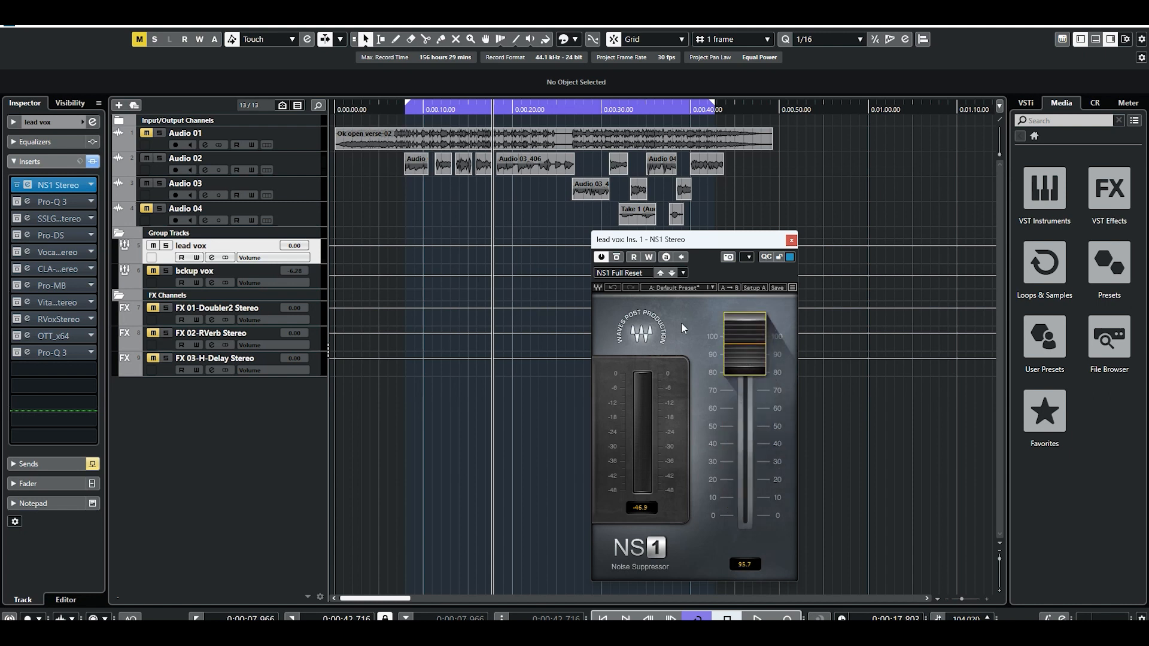
left_click(406, 110)
key("space")
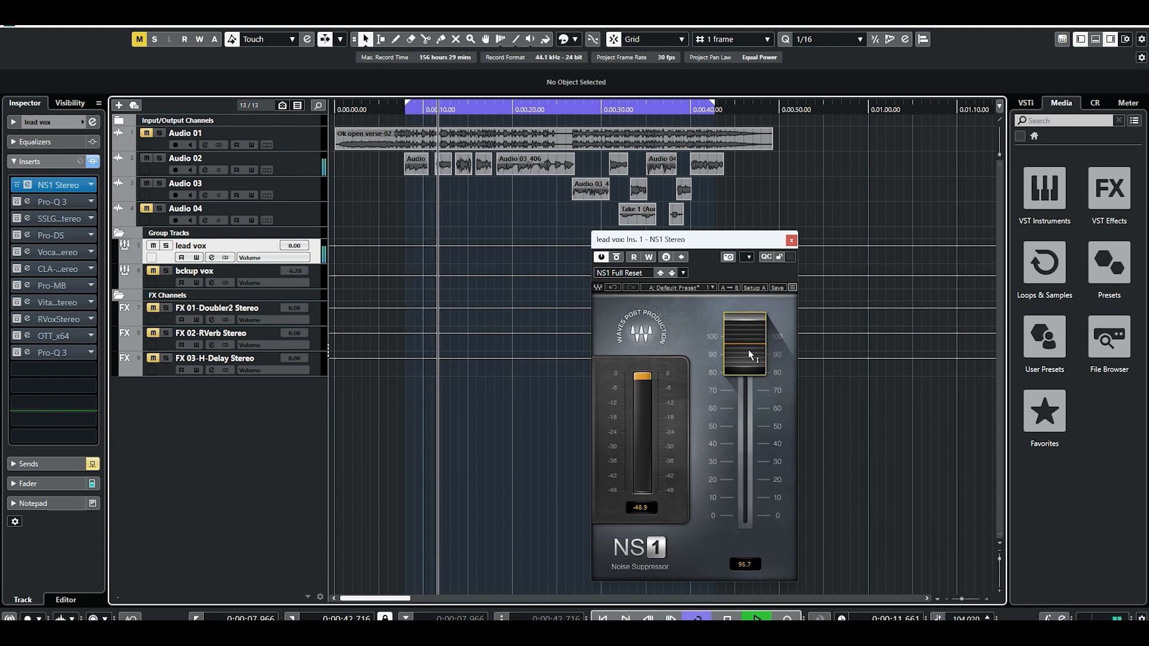
key("space")
Set the NS1 noise suppression to 20 and close its editor.
left_click(746, 349)
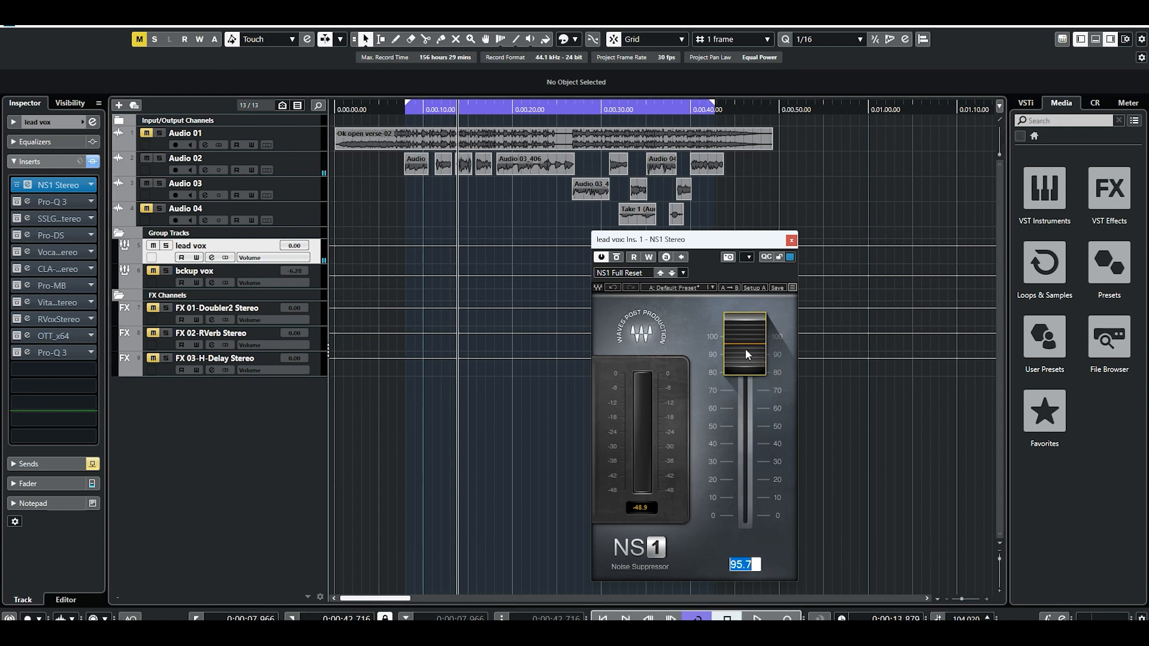
type("20")
key("Return")
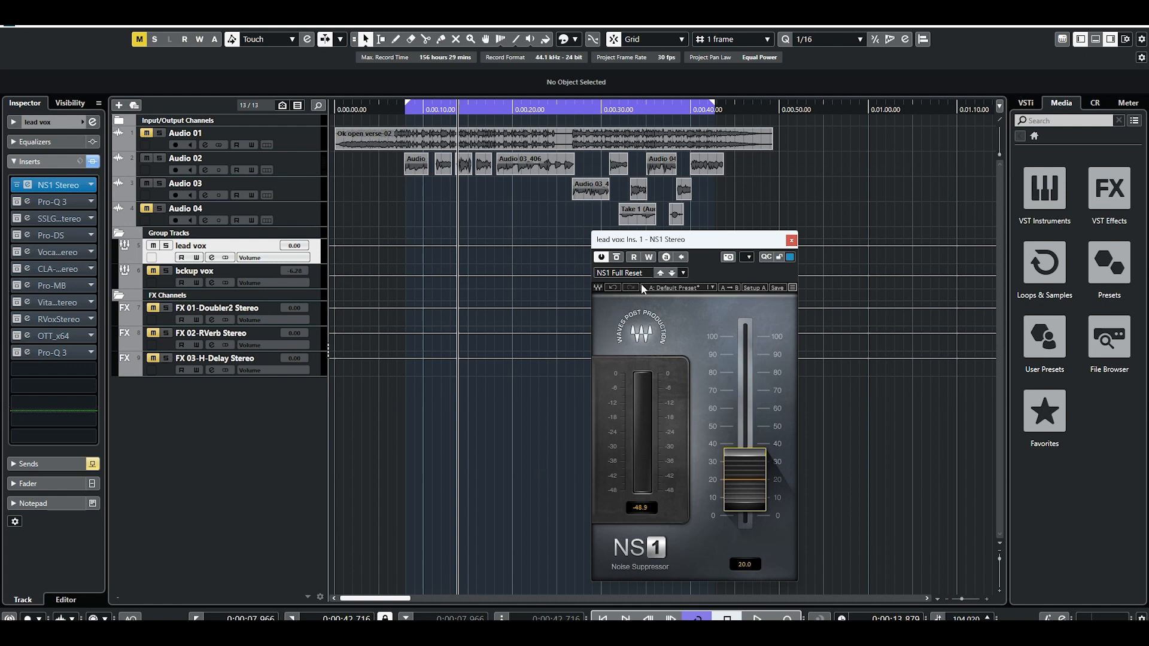
left_click_drag(756, 244, 751, 312)
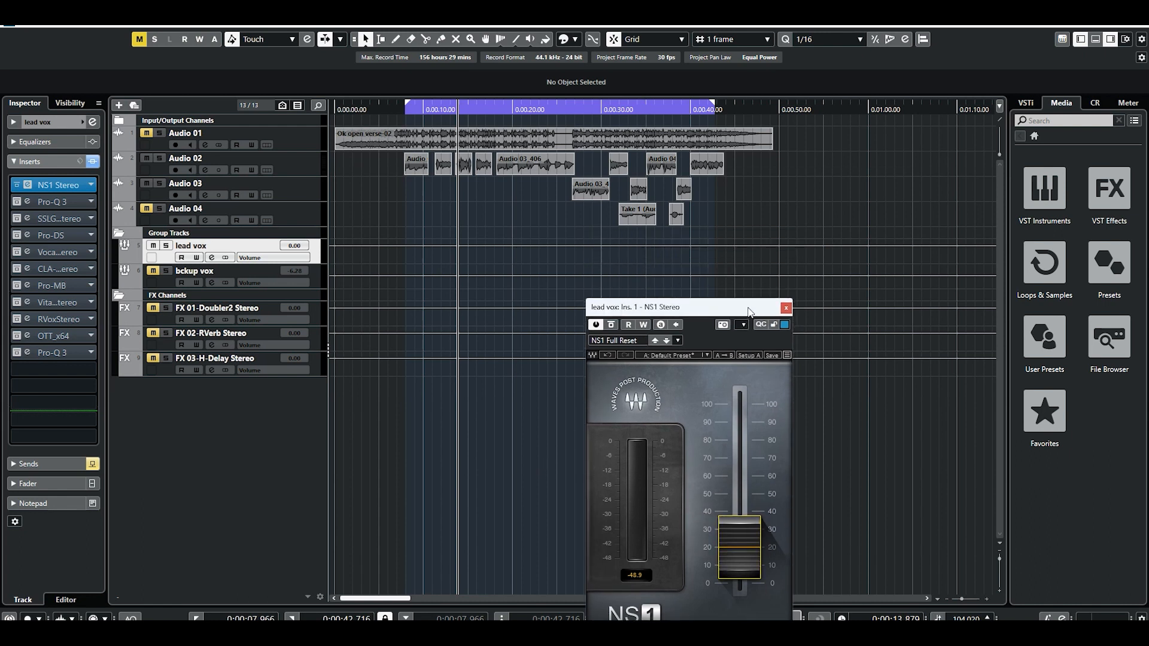
left_click(784, 308)
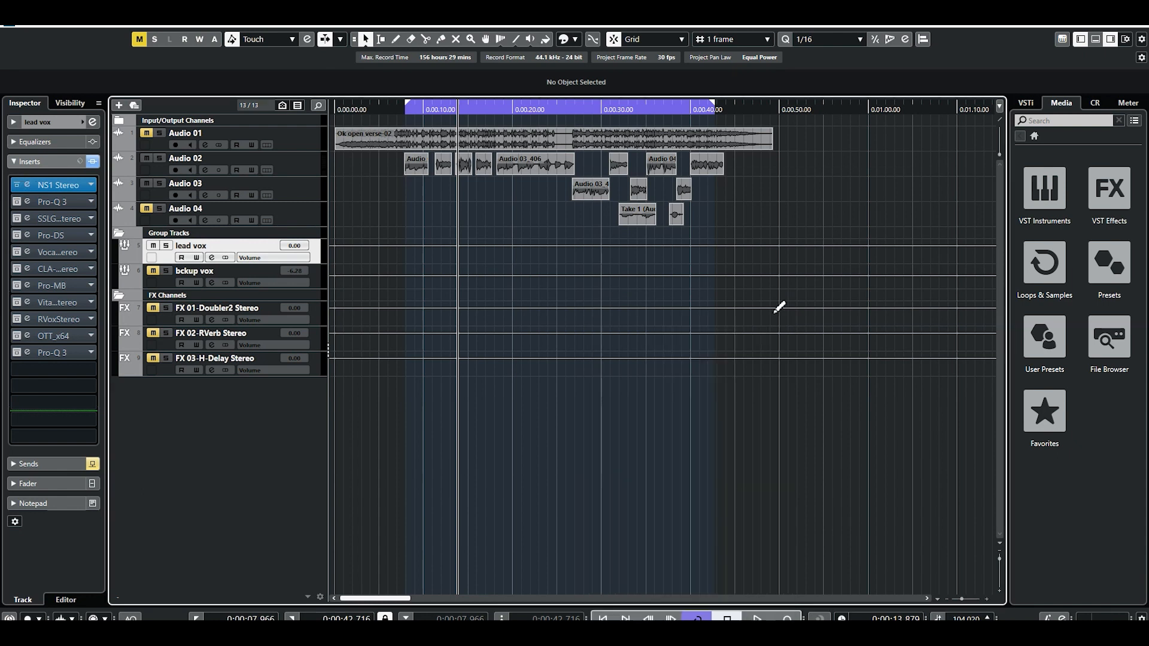
Activate the Pro-Q 3 equalizer in the lead vox group's second insert slot and open its editor.
left_click(28, 203)
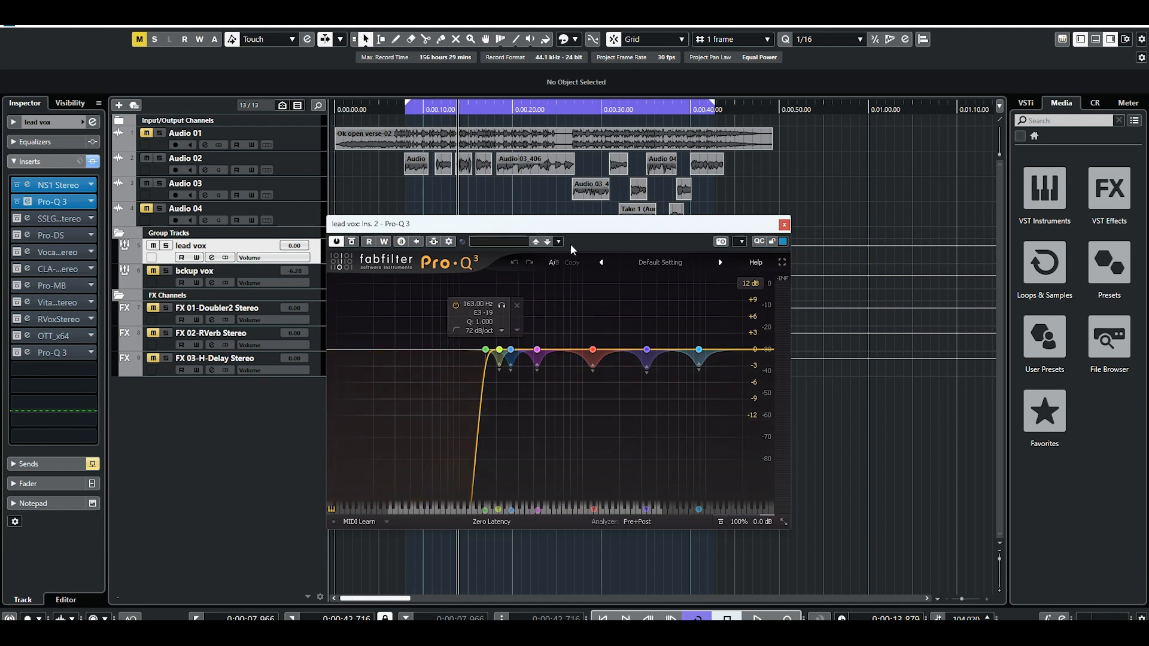
left_click_drag(570, 222, 610, 251)
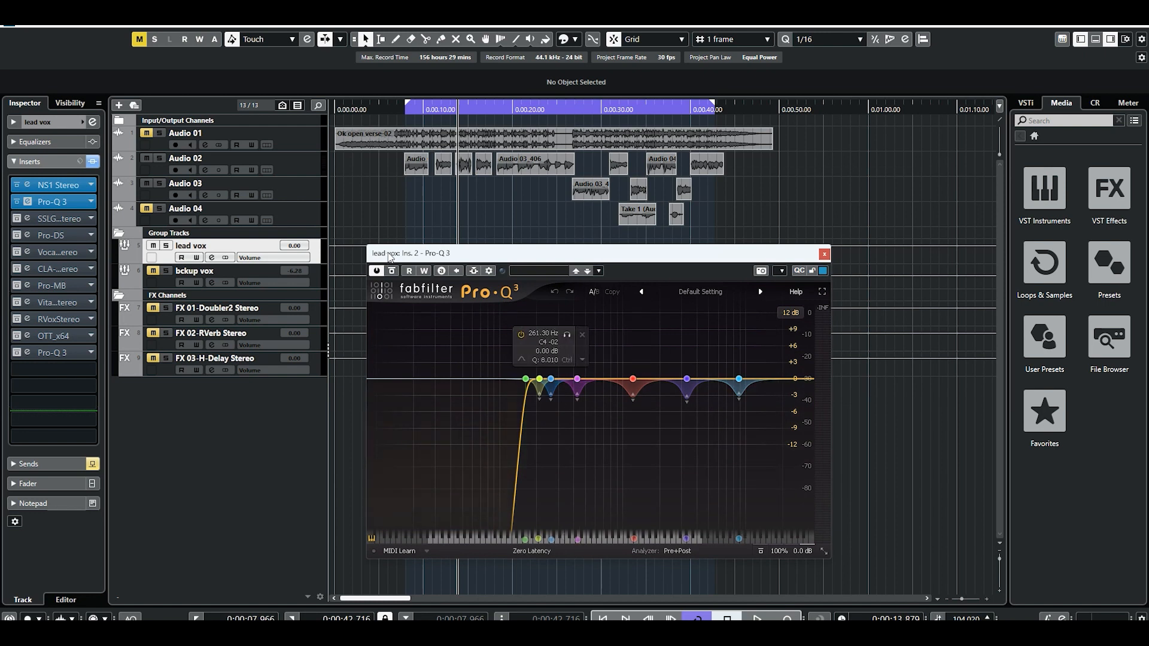
Compare the vocal with Pro-Q 3 bypassed and active from the loop start, and close the equalizer's editor.
left_click(407, 110)
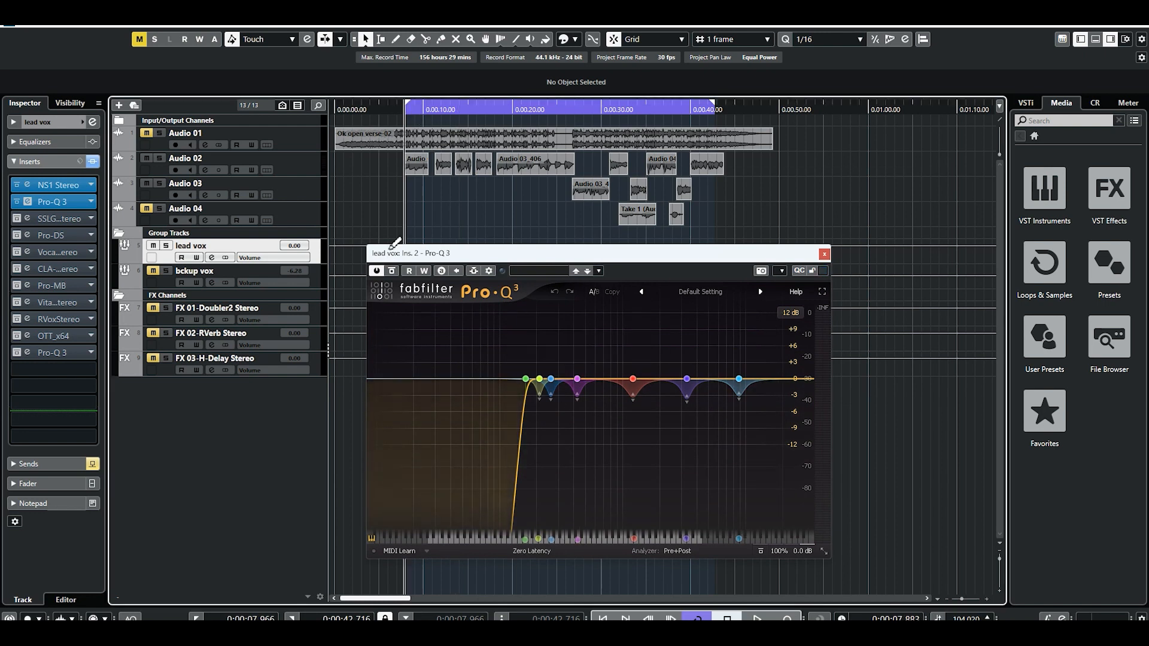
left_click(376, 272)
key("space")
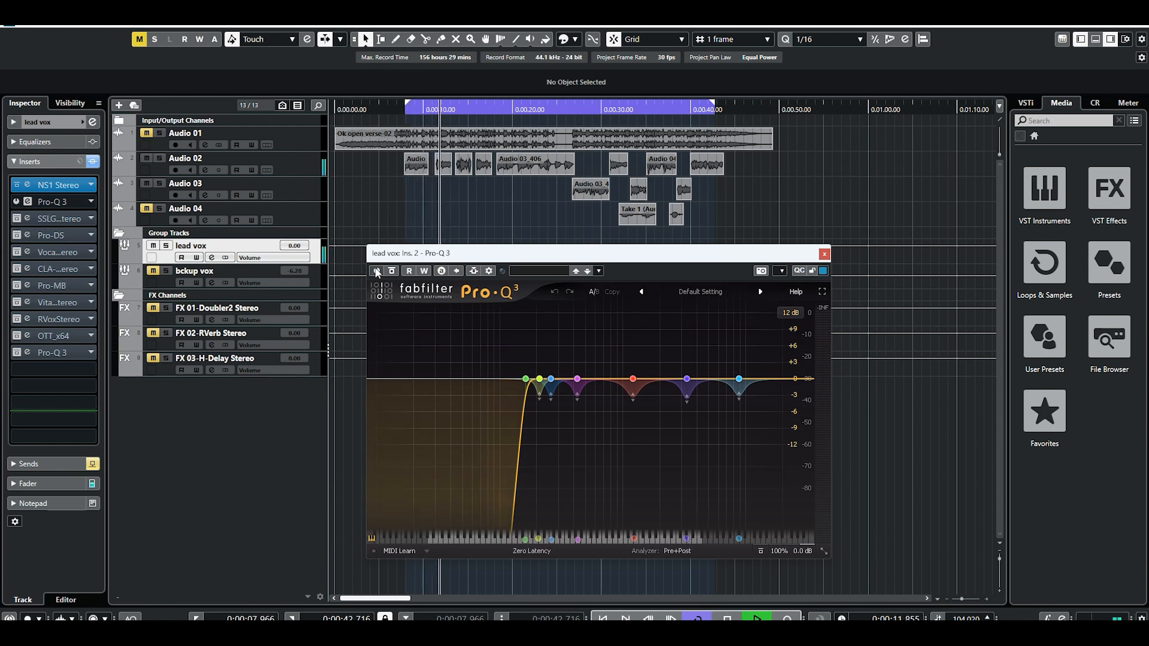
key("space")
left_click(406, 108)
left_click(376, 271)
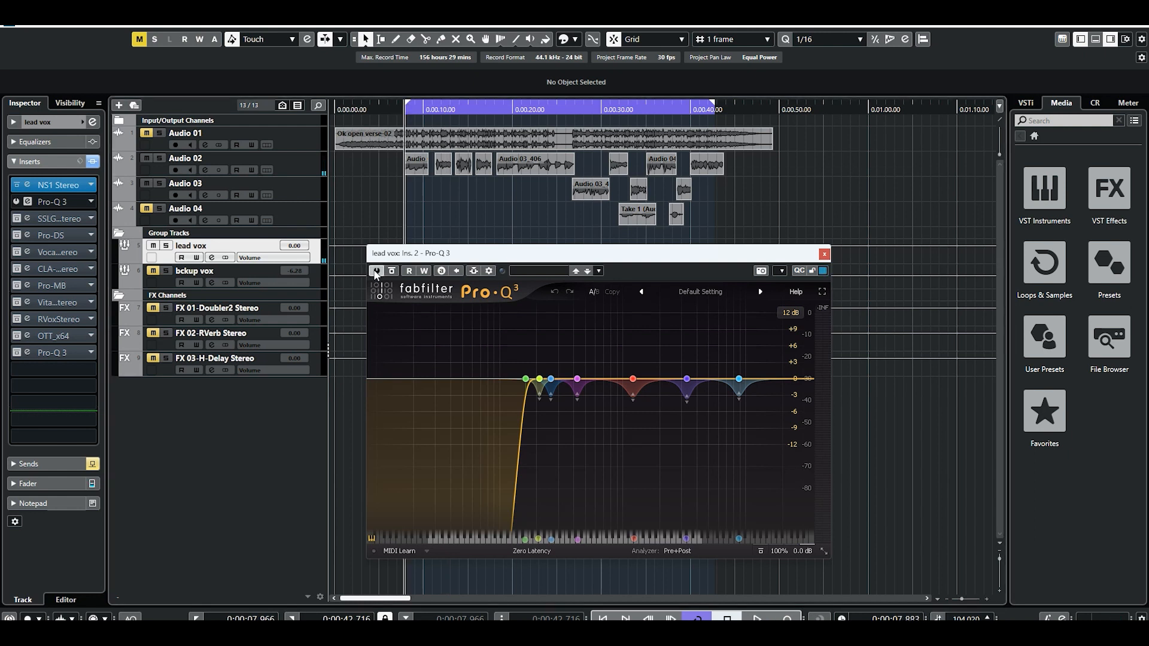
key("space")
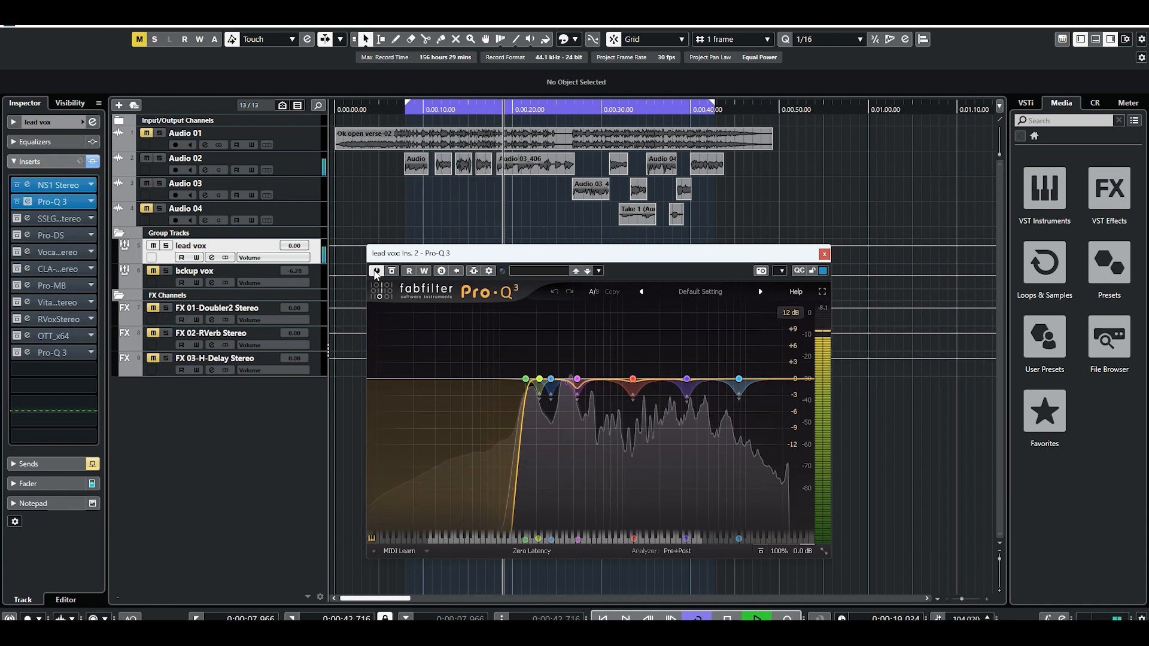
key("space")
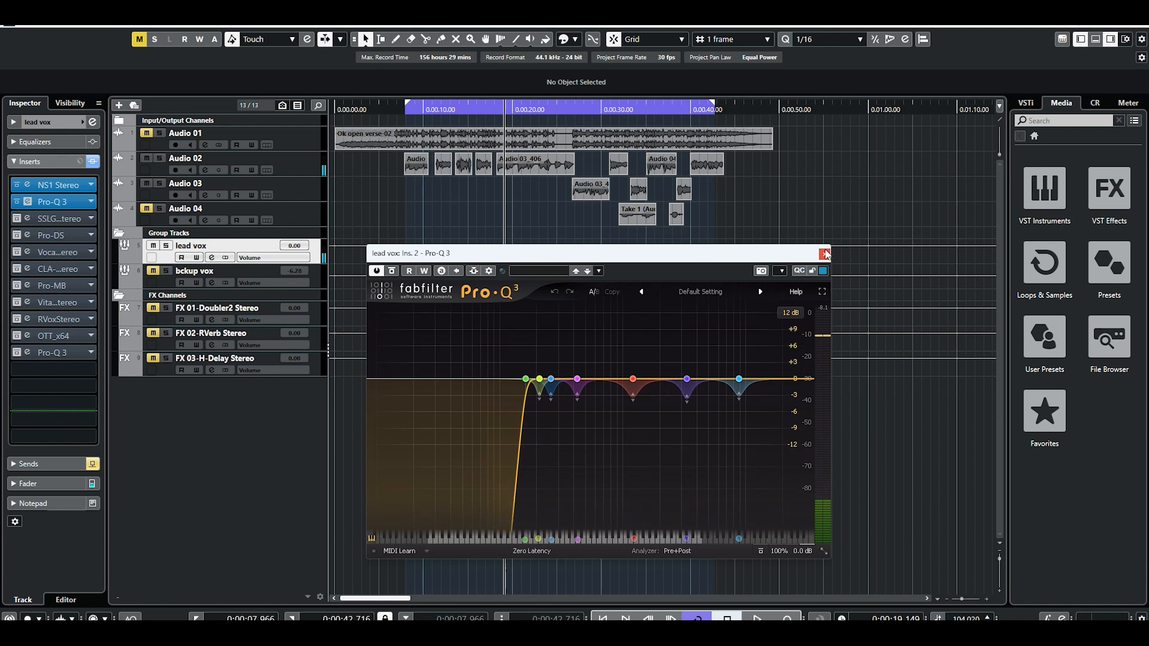
left_click(824, 254)
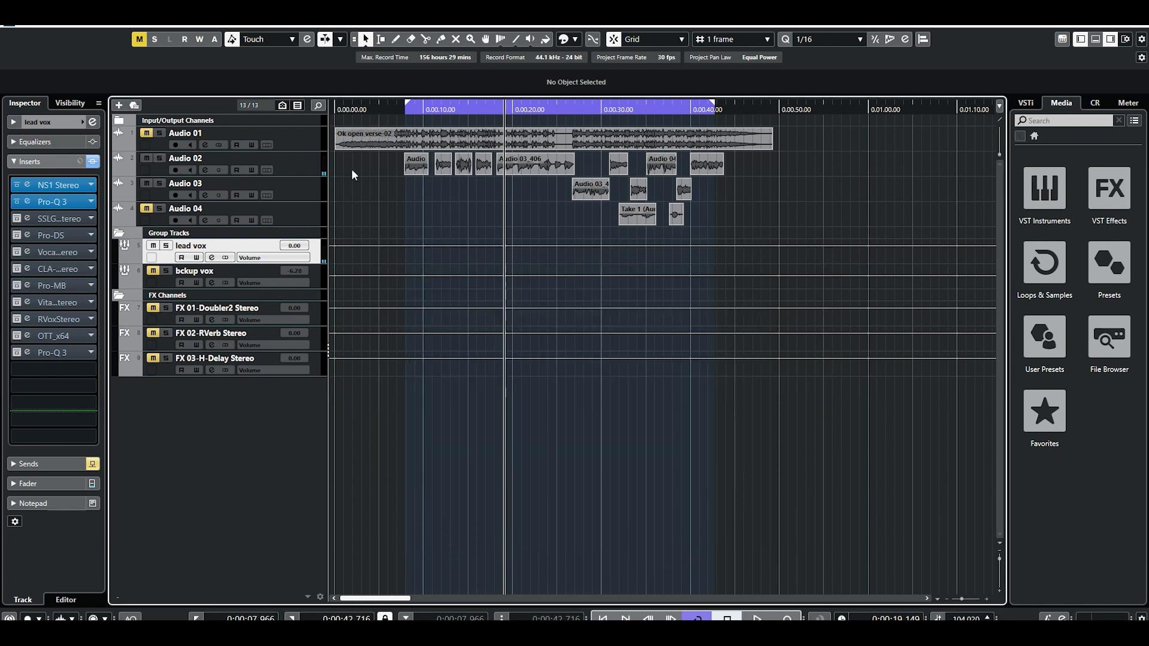
Move the playhead to just before the loop start and briefly reopen the second insert's Pro-Q 3 editor.
left_click_drag(398, 110, 397, 120)
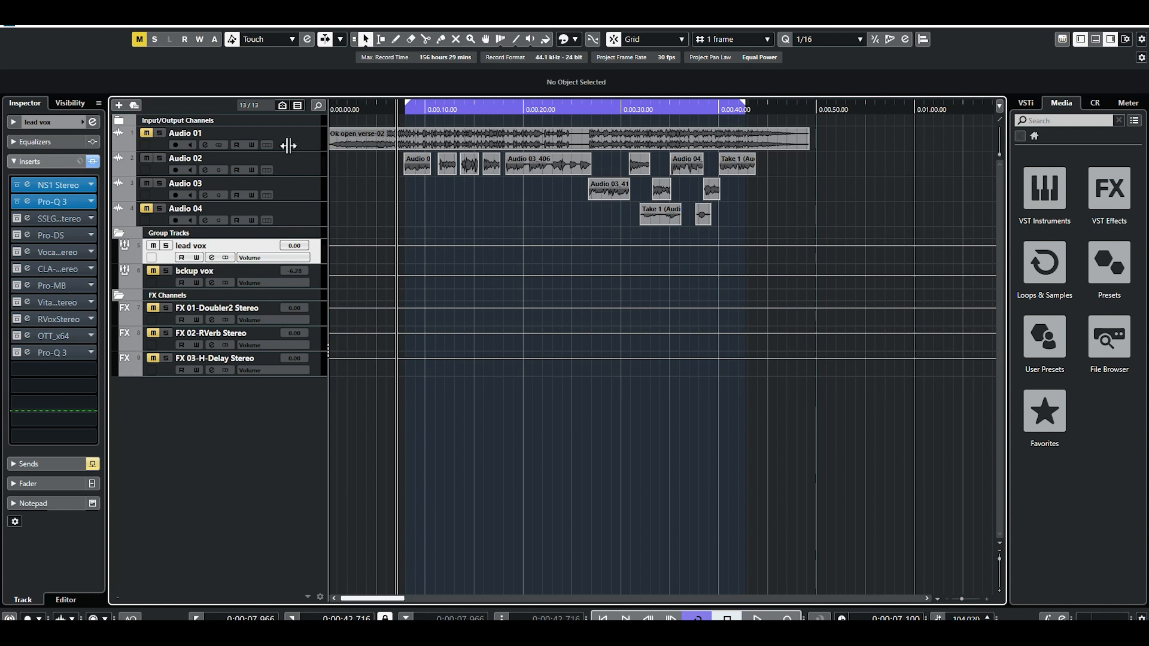
left_click(24, 205)
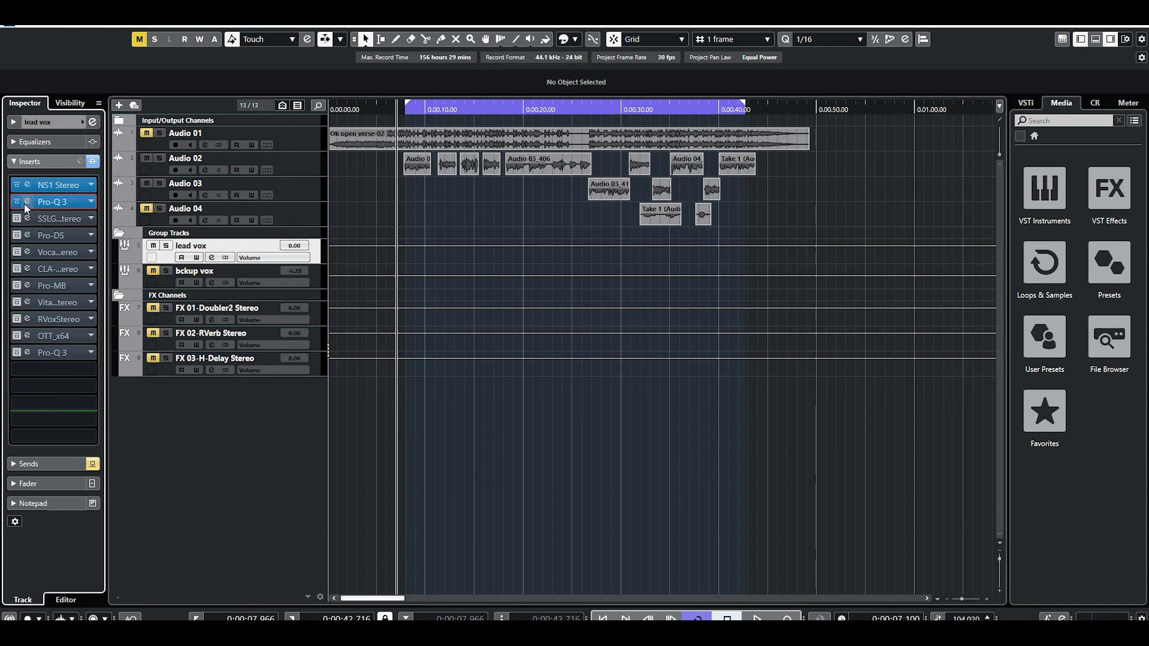
left_click(26, 203)
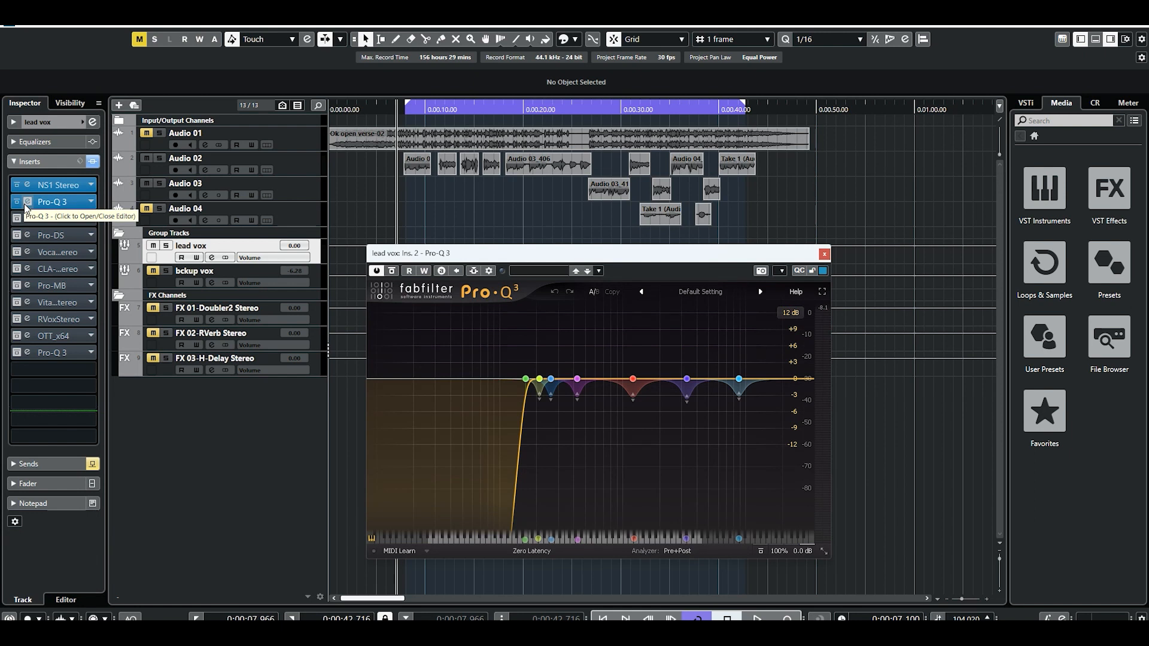
left_click(26, 204)
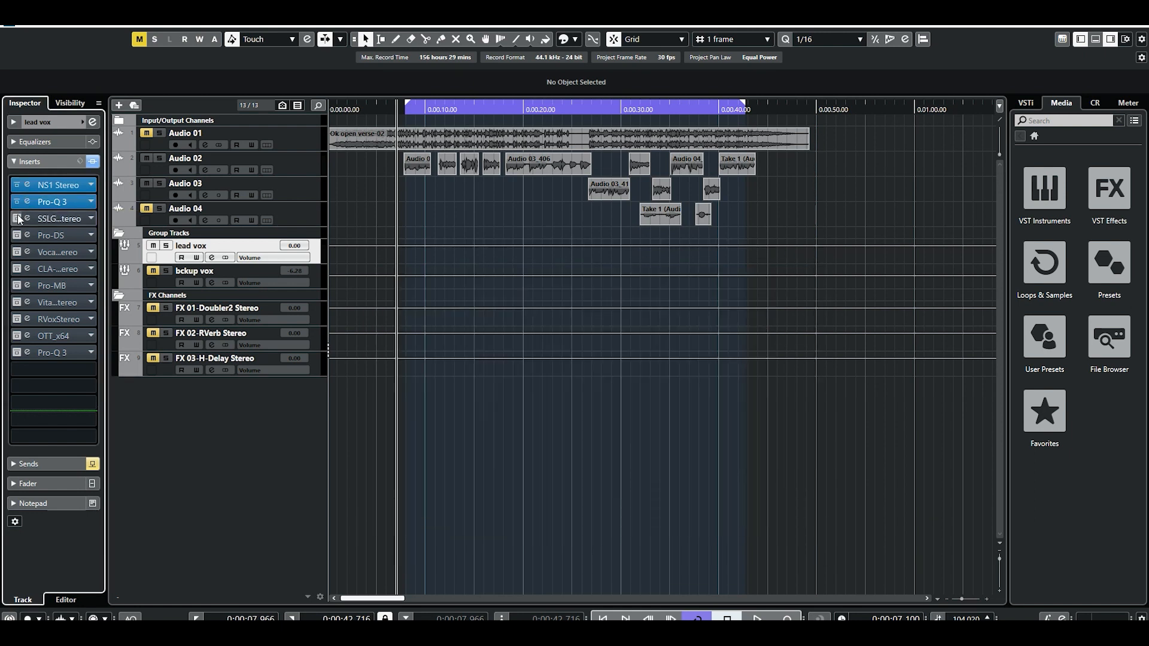
Activate the SSLGChannel Stereo insert on lead vox, open its editor and play the start of the vocal.
left_click(24, 218)
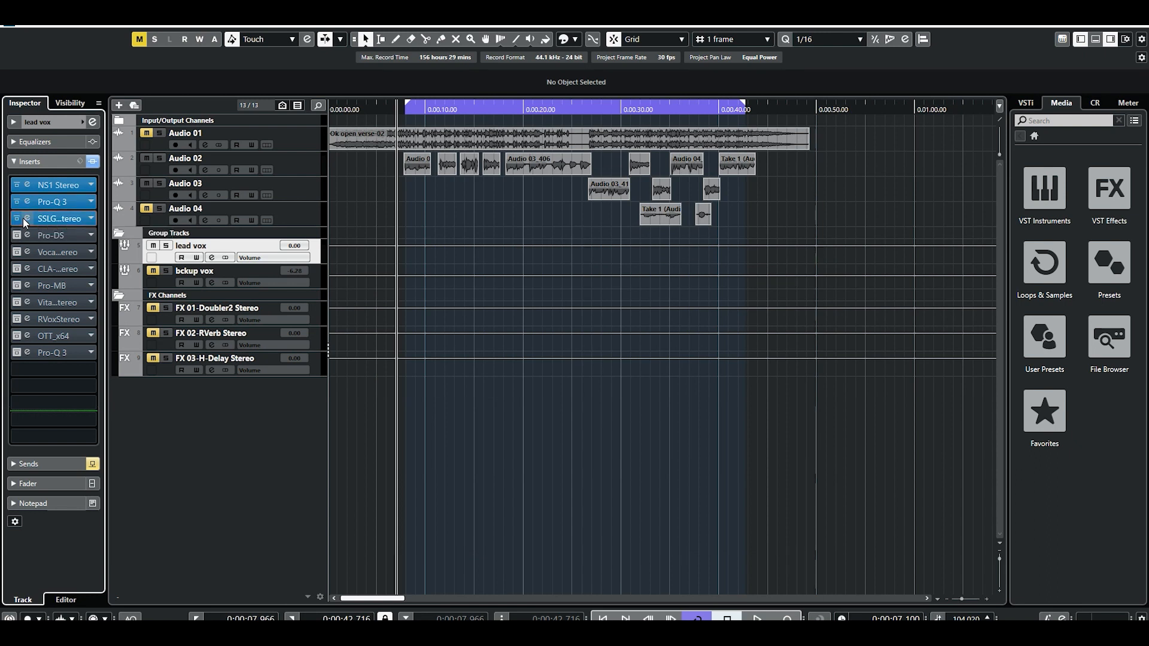
key("space")
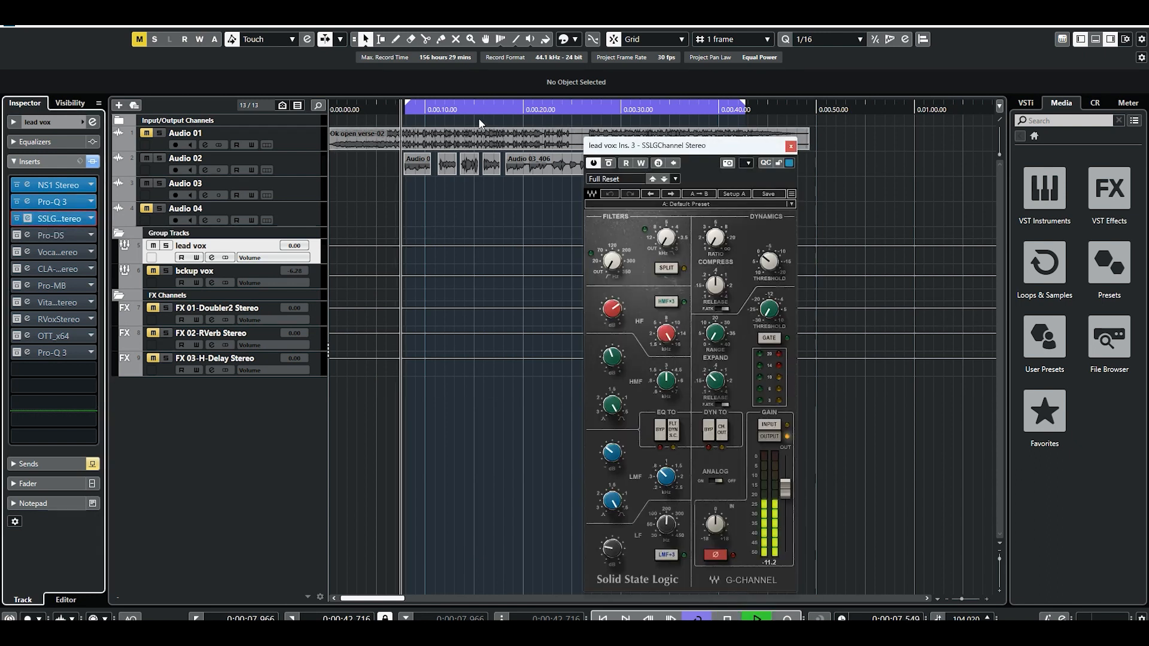
key("space")
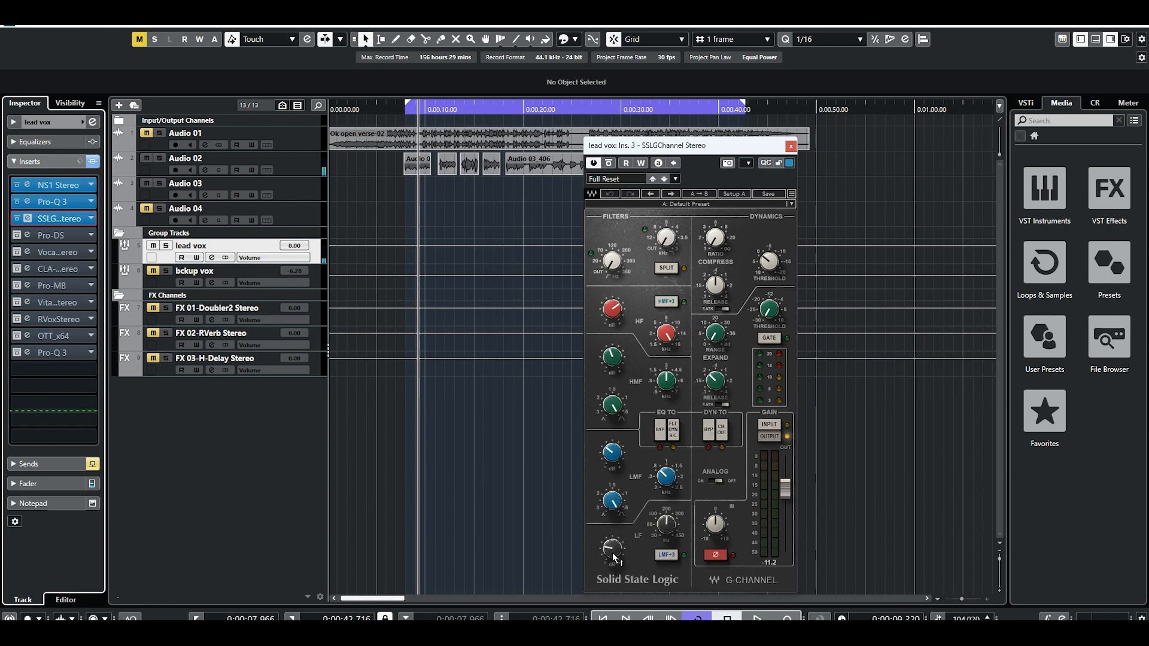
Check the LF gain, the LF frequency and the LMF Q in the SSL G-Channel.
left_click_drag(614, 558, 614, 558)
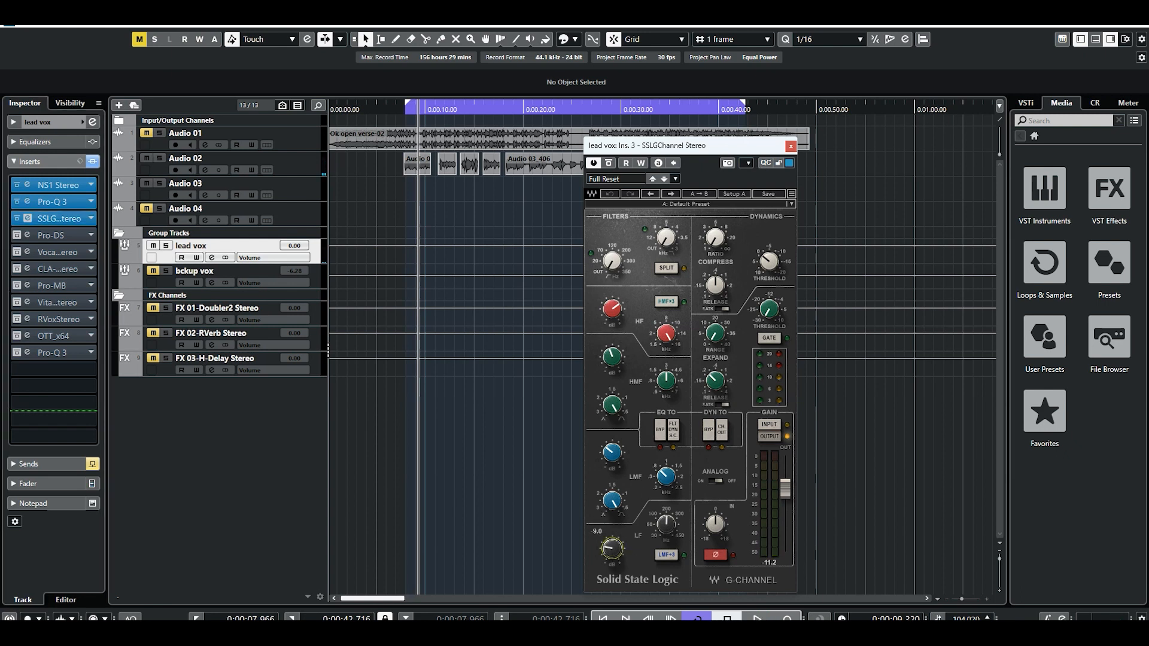
left_click_drag(666, 524, 666, 522)
left_click(610, 505)
Reopen the second insert's Pro-Q 3, try out the Q control of the 1214.3 Hz band and close the editor.
left_click(30, 203)
left_click(35, 201)
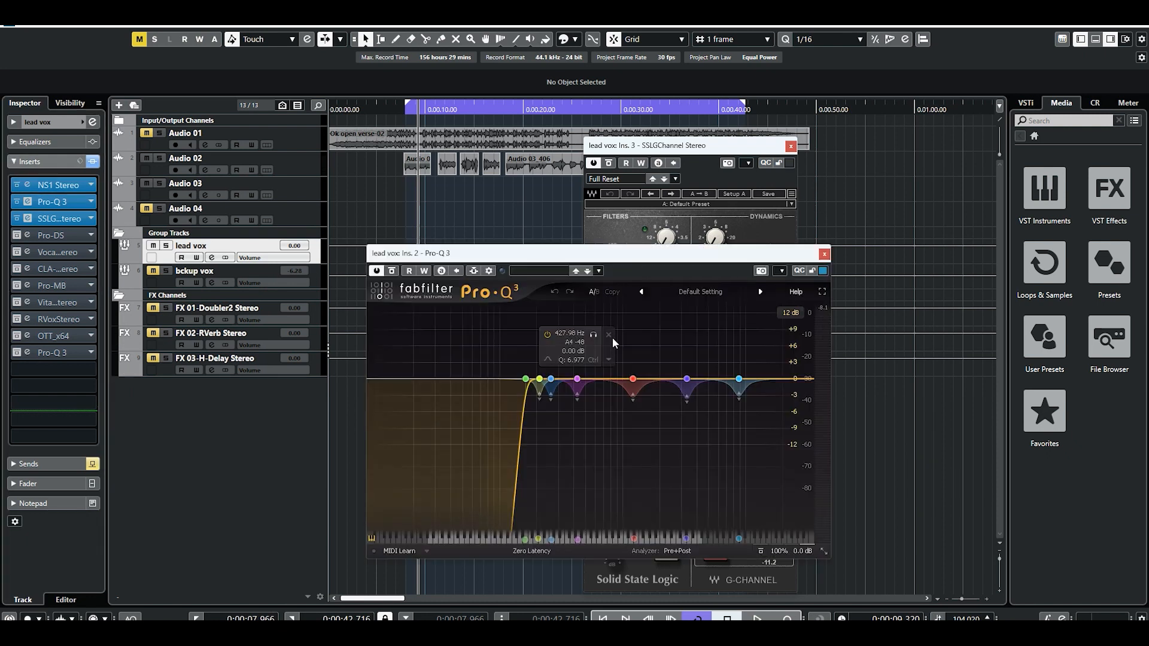
left_click(634, 379)
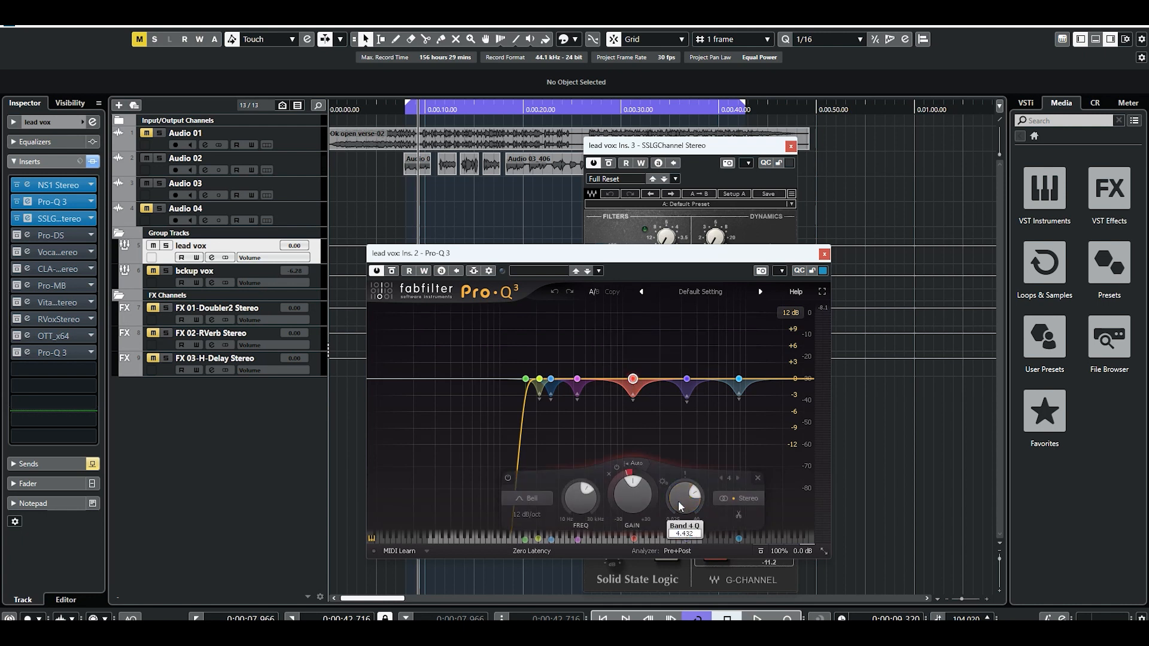
scroll(673, 489, "up", 5)
left_click_drag(672, 485, 677, 501)
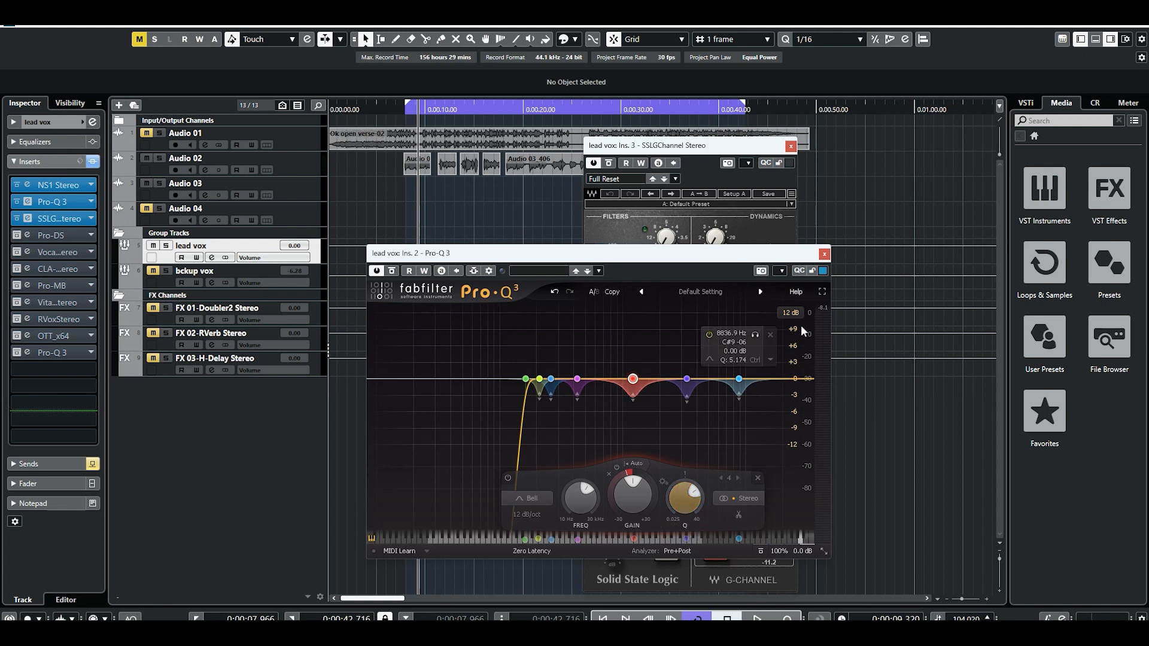
left_click(824, 255)
Examine the LMF, HMF and HF equalizer settings of the SSL G-Channel and close its editor.
left_click_drag(612, 504, 612, 504)
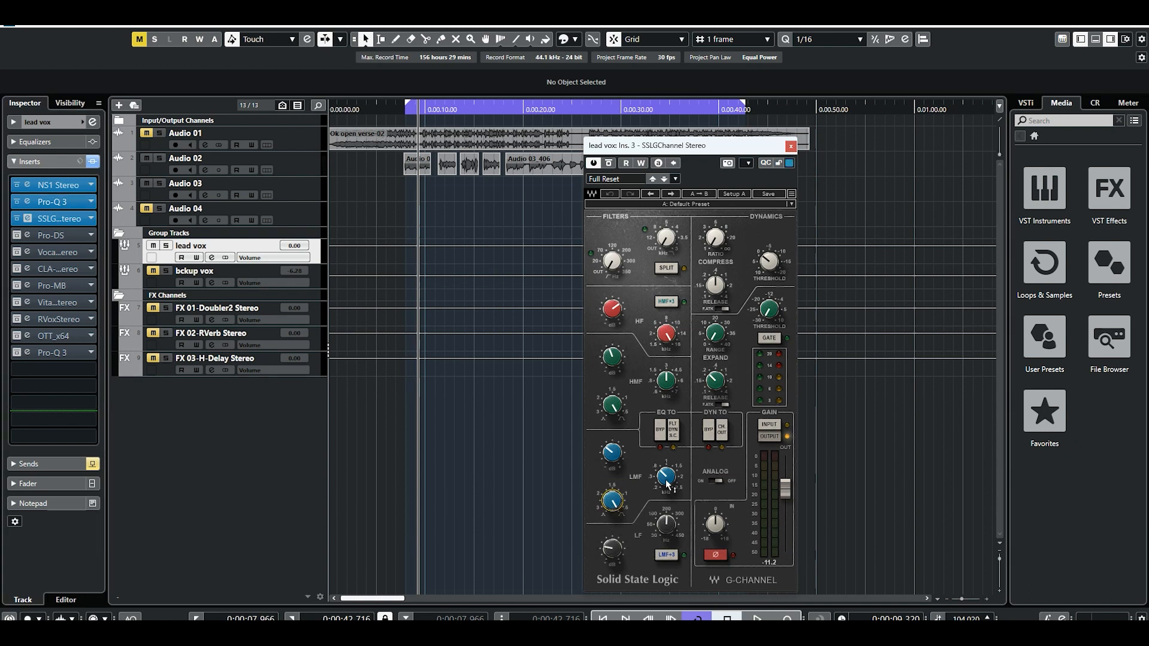
left_click_drag(611, 453, 611, 453)
left_click(613, 417)
left_click(611, 357)
left_click(672, 386)
left_click(610, 317)
left_click(670, 335)
mouse_move(607, 309)
left_click(790, 147)
Play the lead vocal from the loop start with the SSL G-Channel active and return the playhead there.
left_click(402, 111)
key("space")
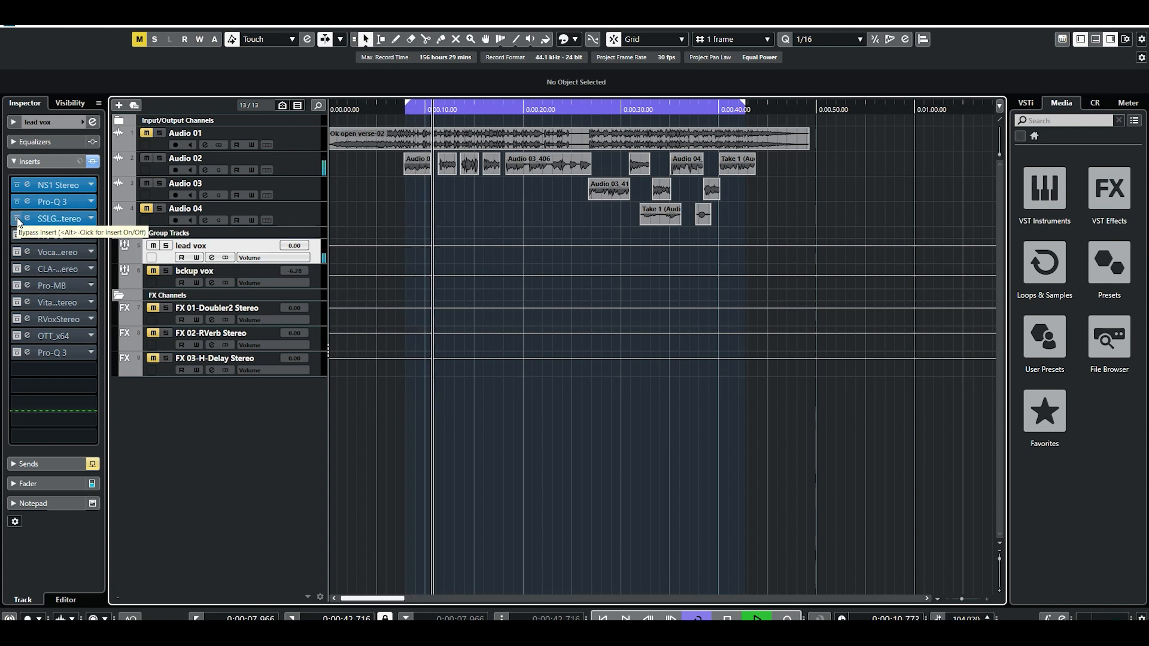
key("space")
left_click(406, 111)
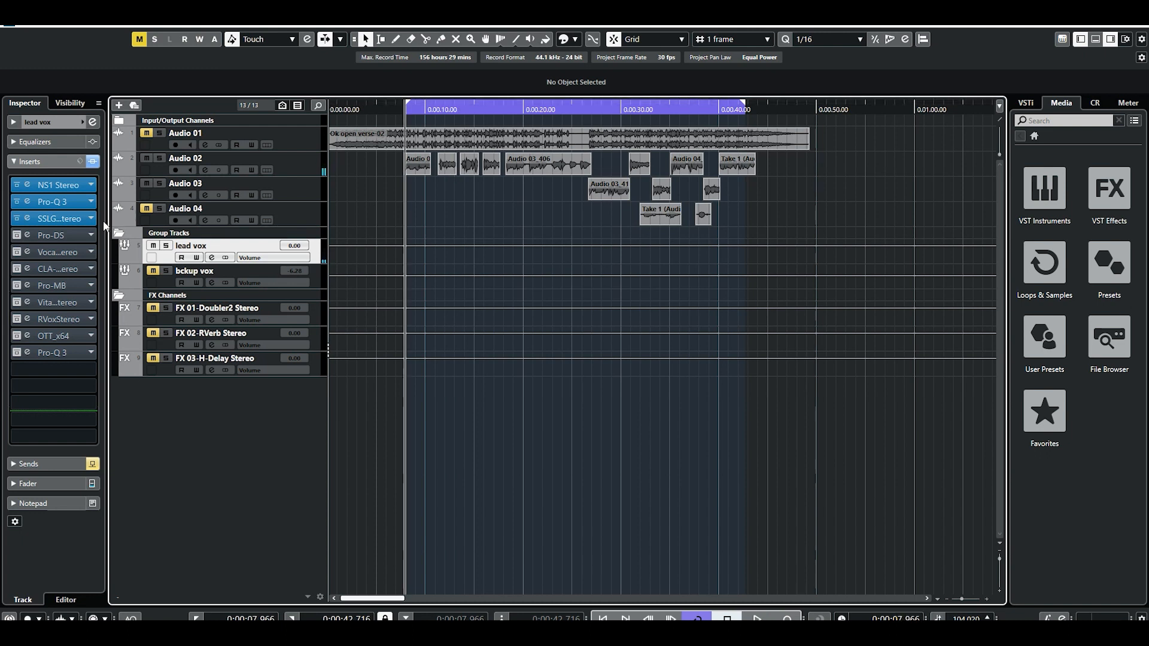
Bypass the SSL G-Channel insert to hear the vocal without it, then reactivate it and return the playhead to the loop start.
left_click(20, 218)
key("space")
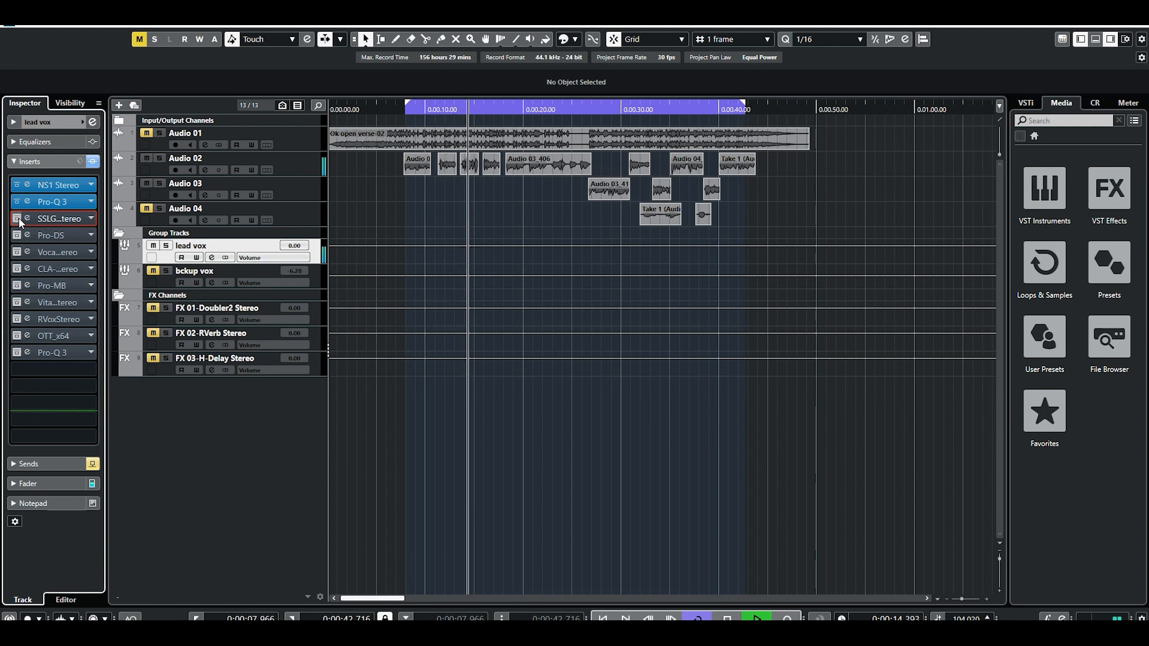
key("space")
left_click(19, 218)
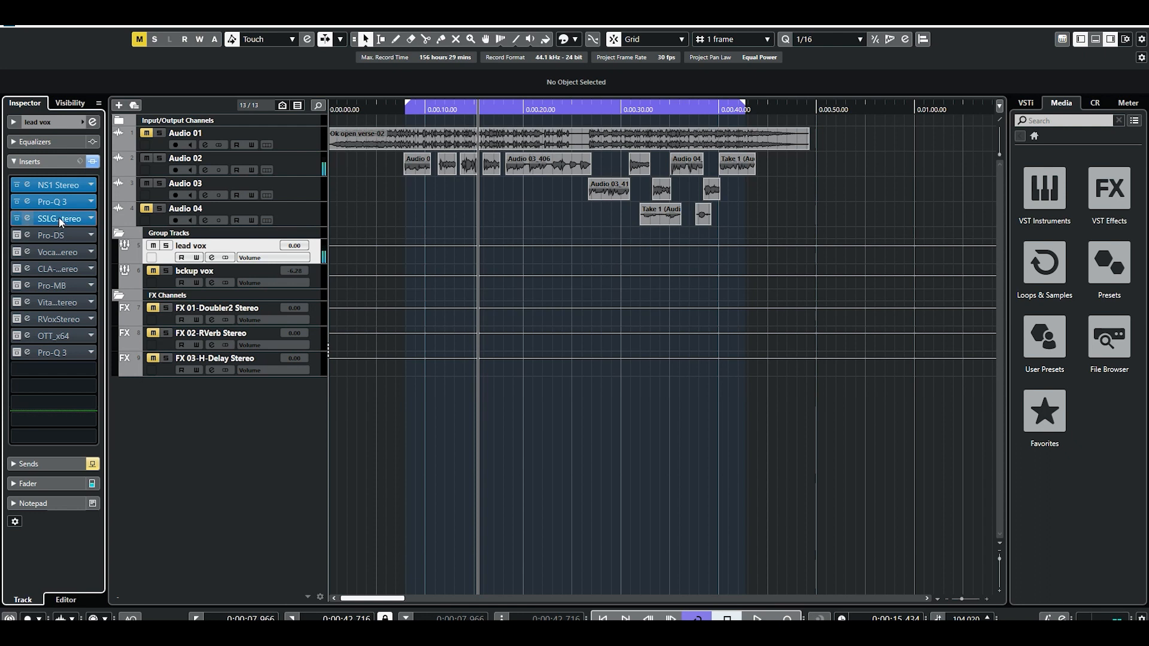
left_click(398, 111)
left_click_drag(399, 115, 406, 116)
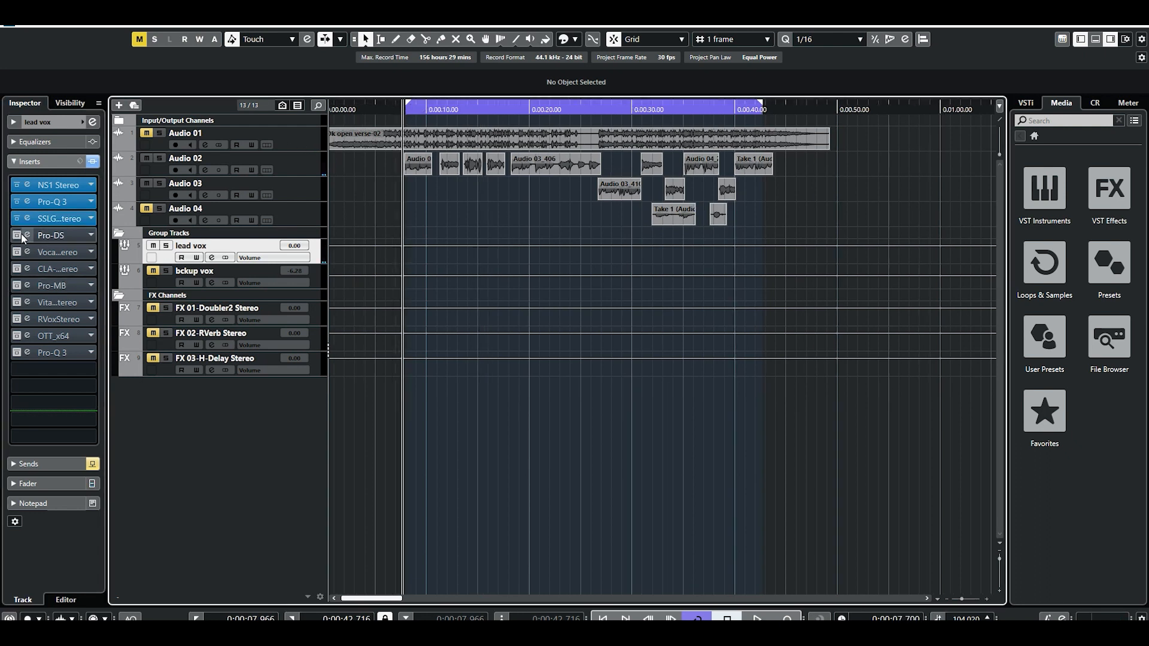
Play the lead vocal with Pro-DS still bypassed and return the playhead to just before the loop start.
key("space")
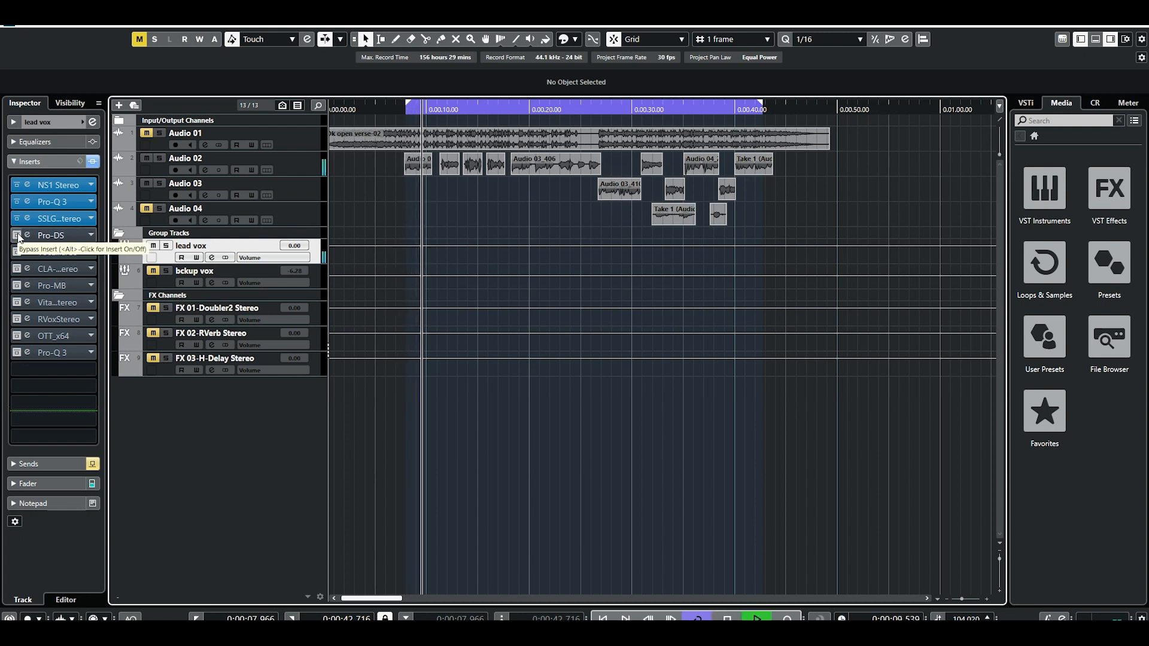
key("space")
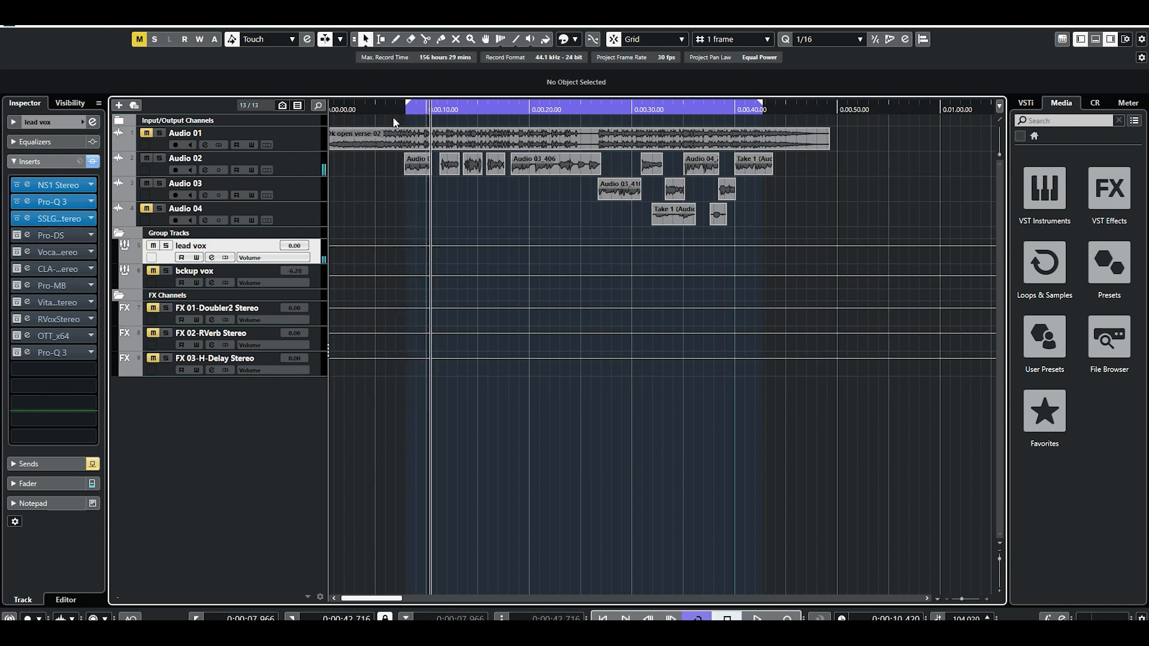
left_click_drag(401, 108, 399, 111)
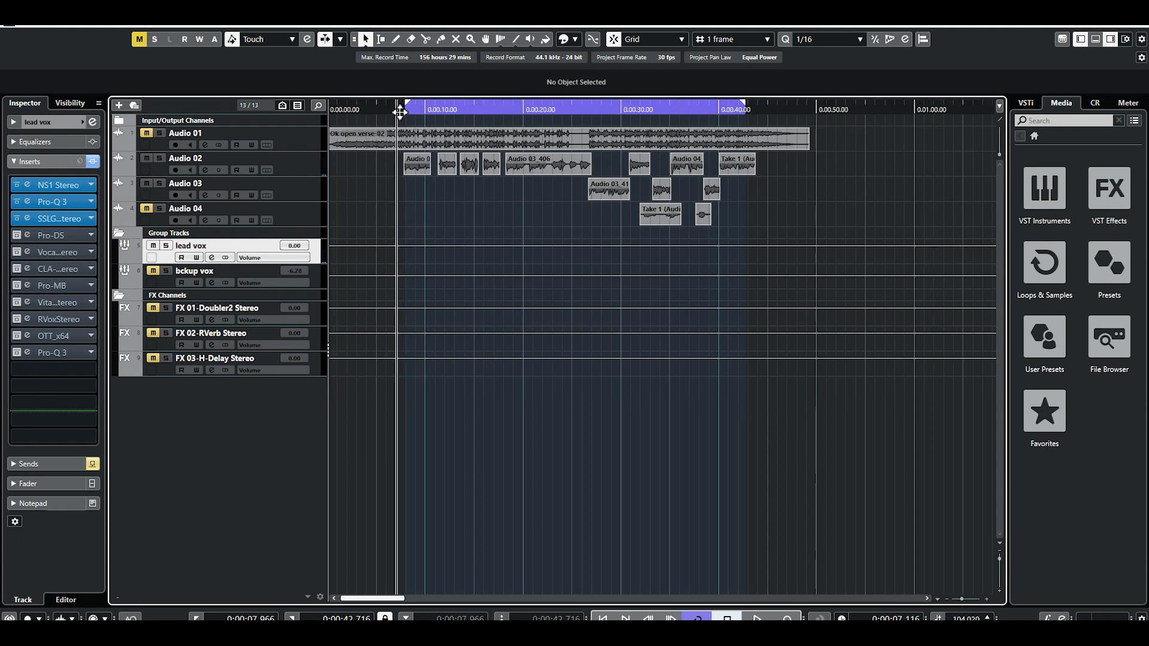
Activate the Pro-DS insert on the lead vox group and open its editor.
left_click(16, 236)
left_click(27, 235)
left_click_drag(611, 242, 634, 238)
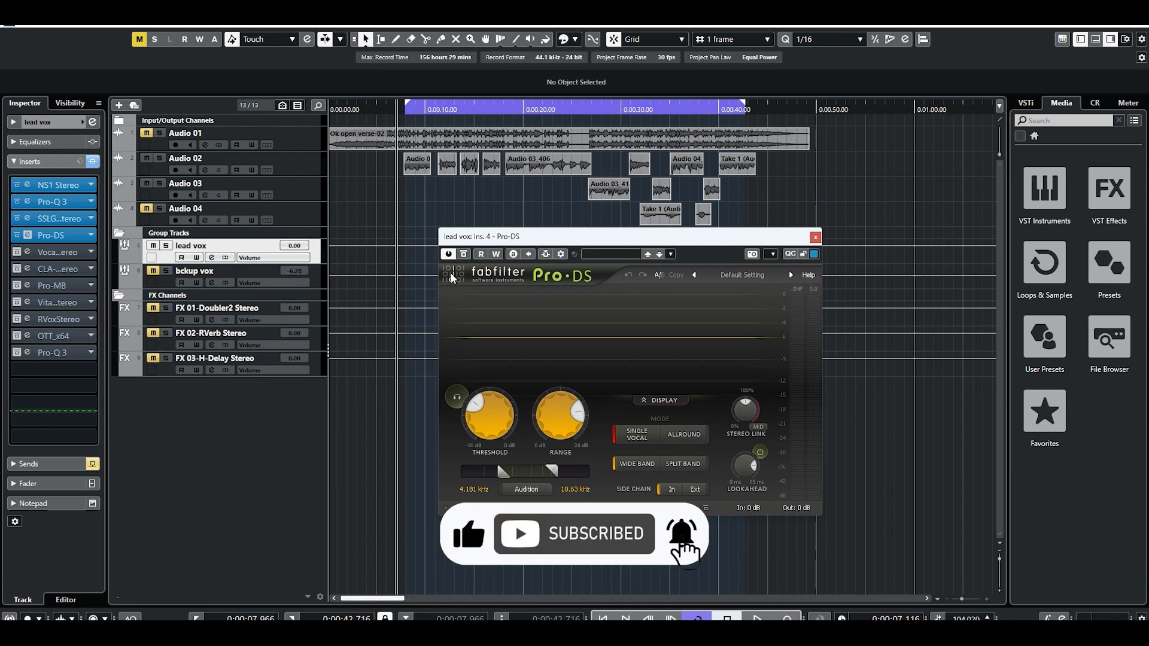
Play the lead vocal and audition the sibilance that triggers the Pro-DS threshold.
key("space")
left_click(457, 398)
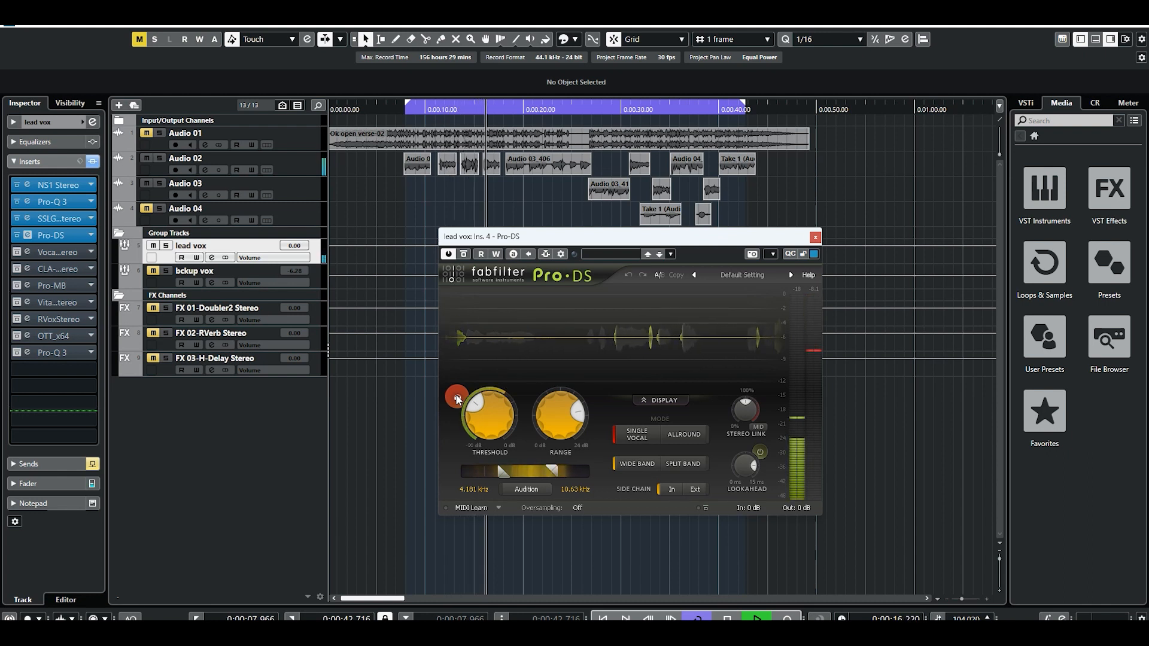
key("space")
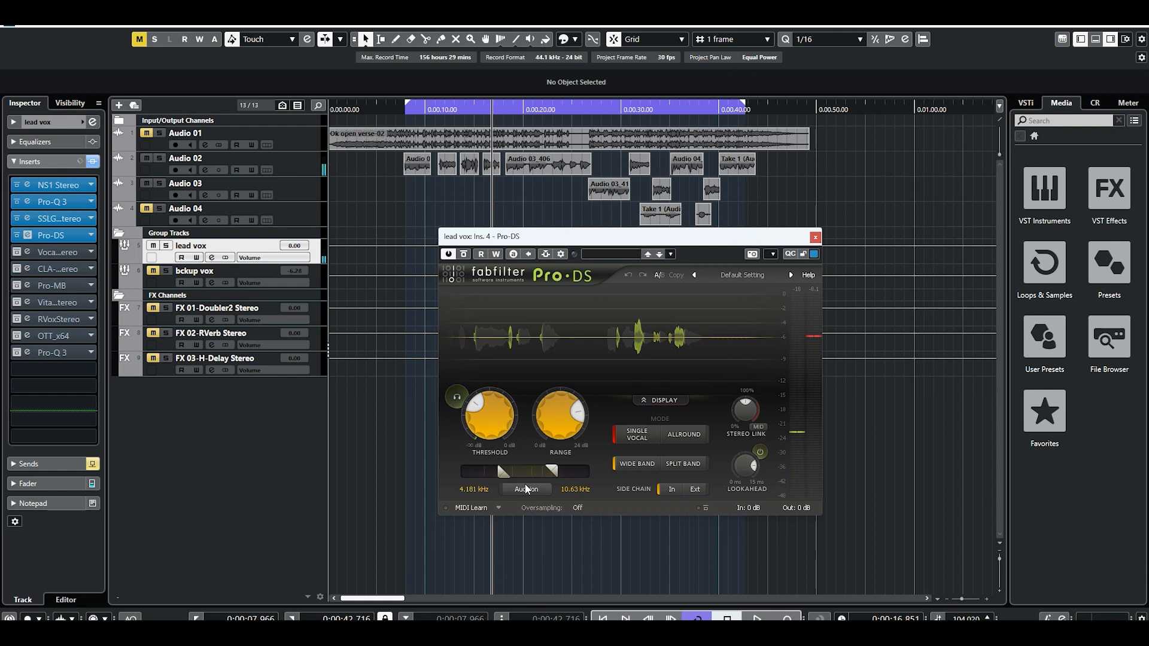
Bypass Pro-DS, play the lead vocal from the loop start and return the playhead there.
left_click(446, 255)
left_click(407, 107)
left_click(407, 108)
key("space")
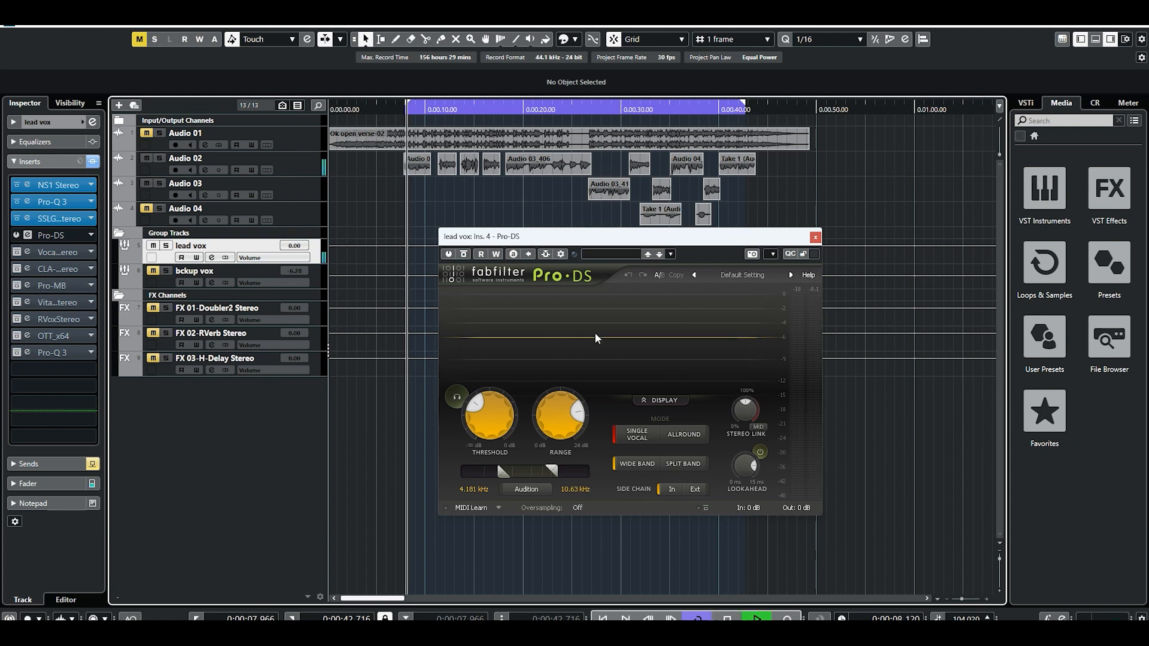
key("space")
left_click(404, 109)
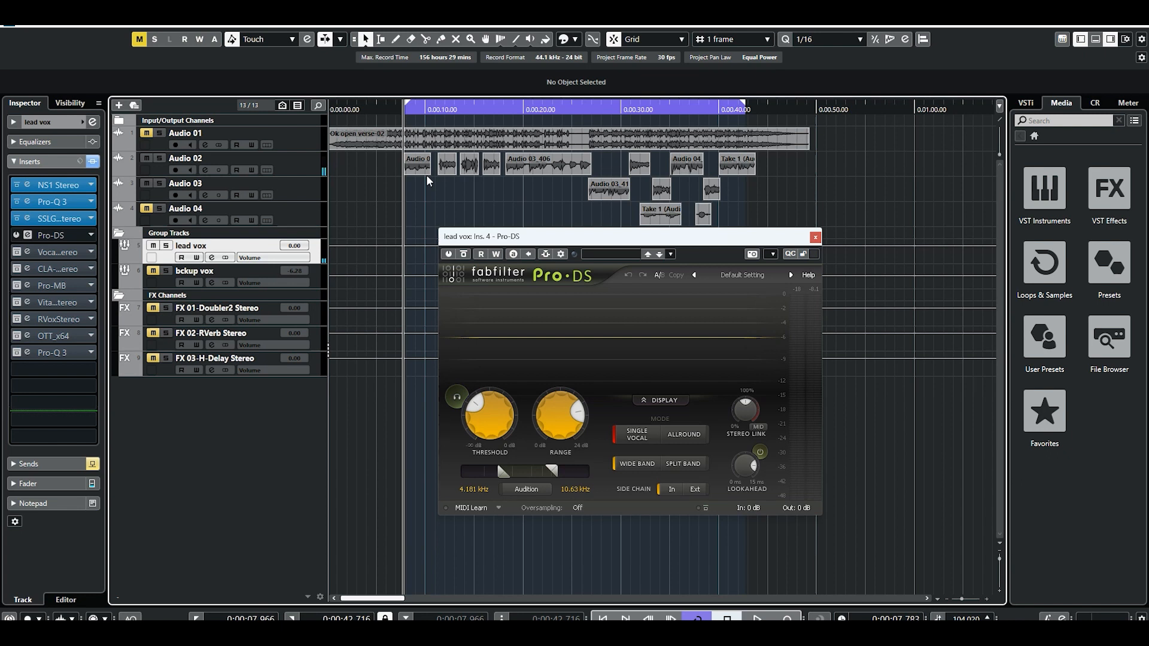
Reactivate Pro-DS, listen to the lead vocal with it and close its editor.
left_click(448, 254)
key("space")
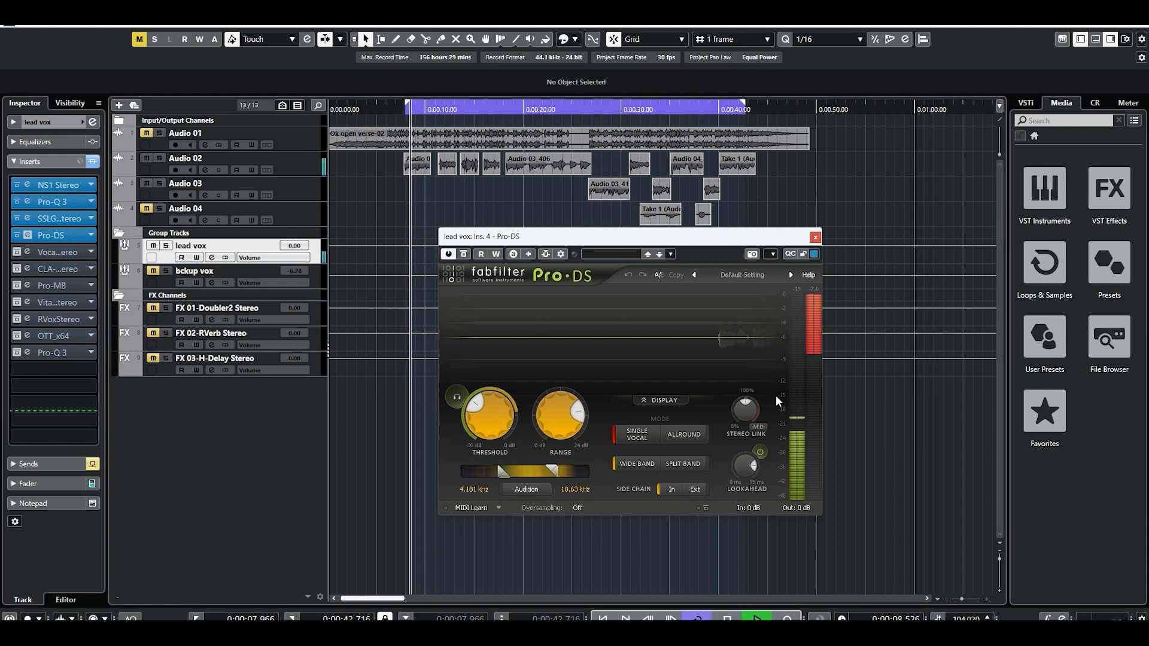
key("space")
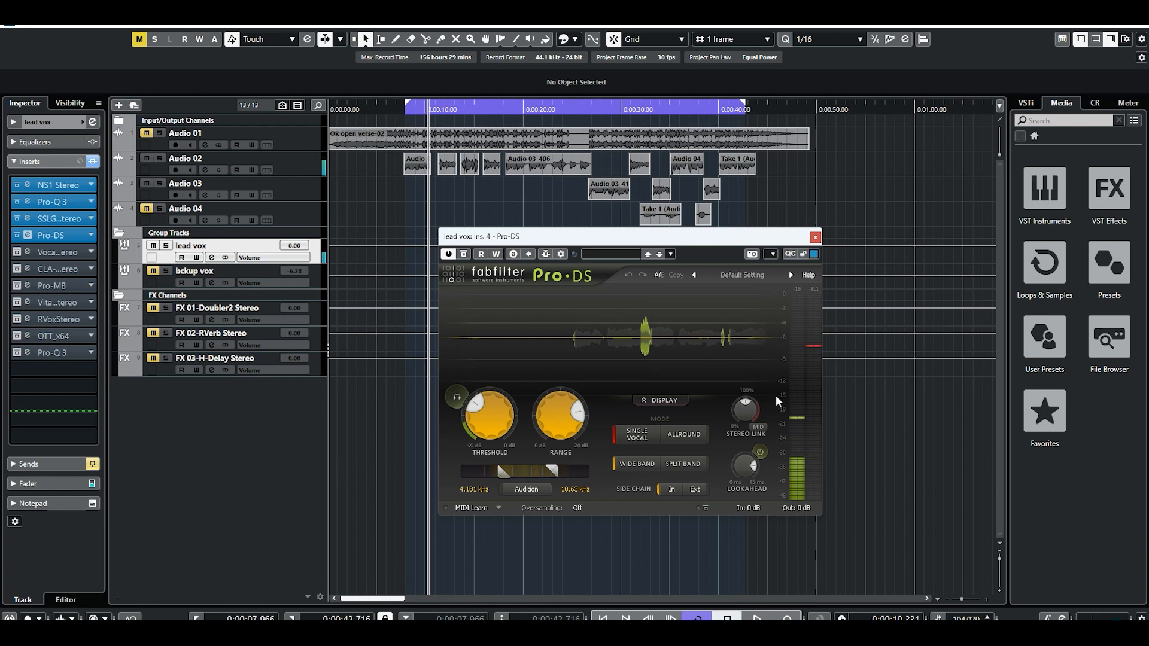
left_click(815, 238)
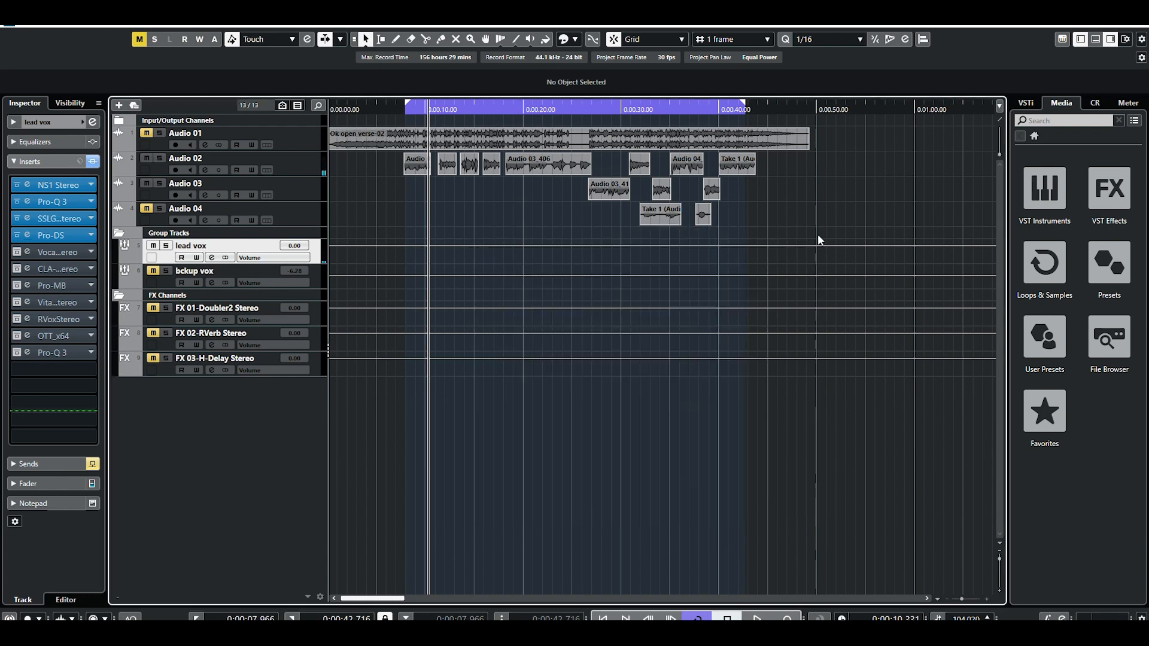
Activate the Vocal Rider insert, open its editor and move the window clear of the audio clips.
left_click(14, 253)
left_click(29, 250)
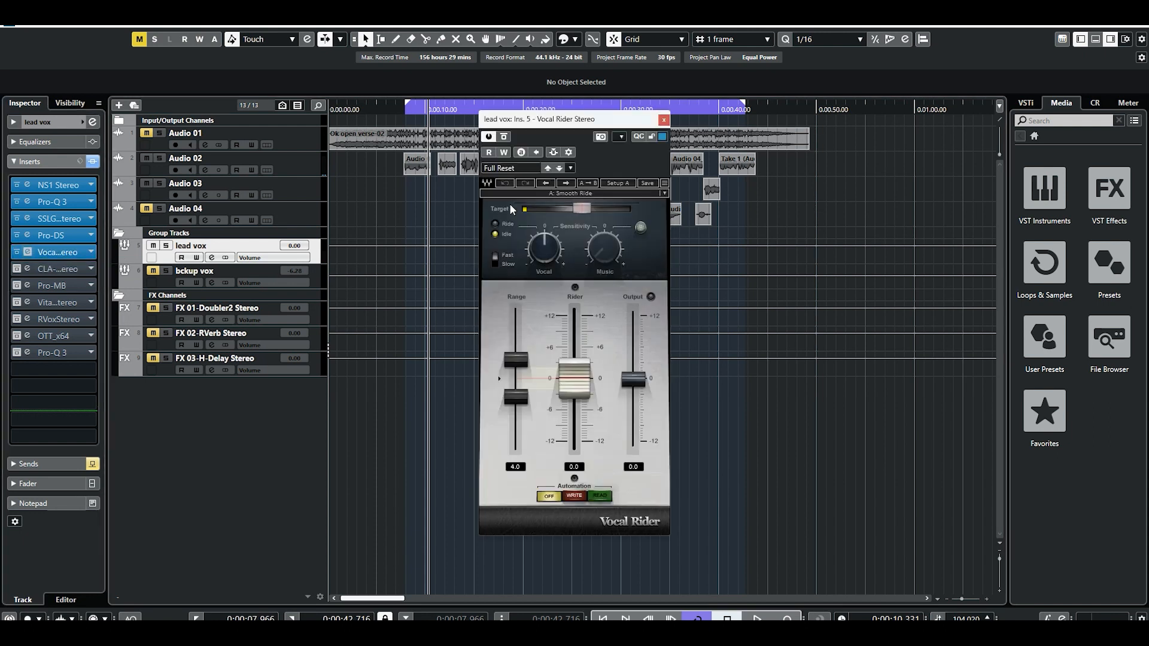
left_click_drag(628, 125, 722, 243)
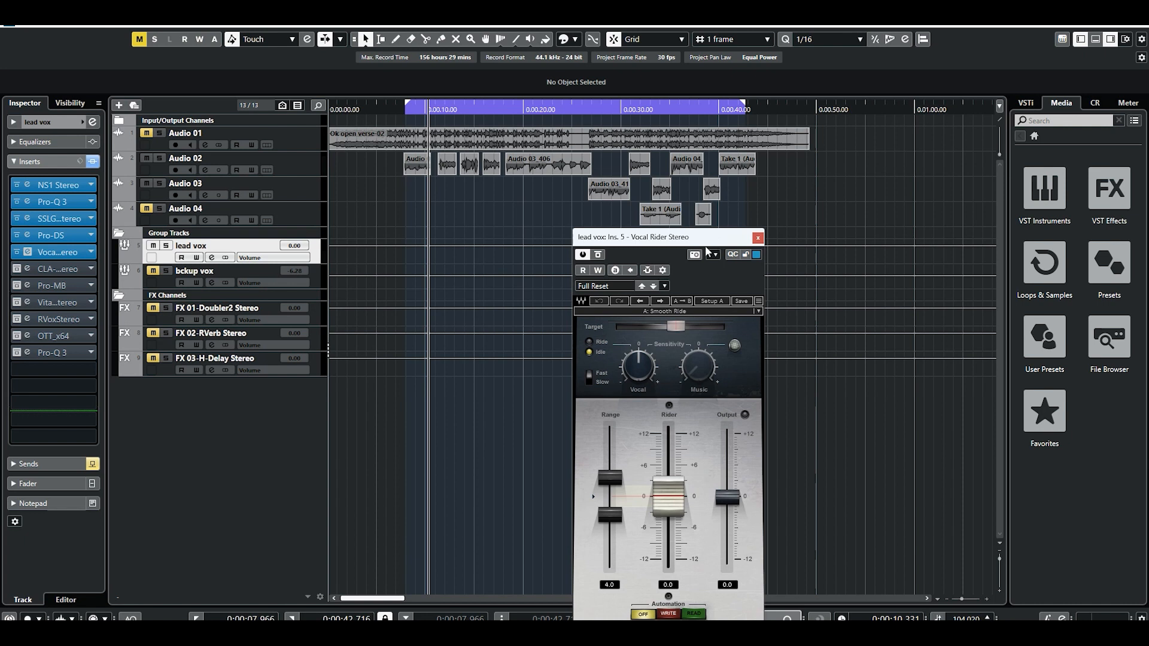
Load the Smooth Ride factory preset in Vocal Rider and set its speed to Fast.
left_click(667, 312)
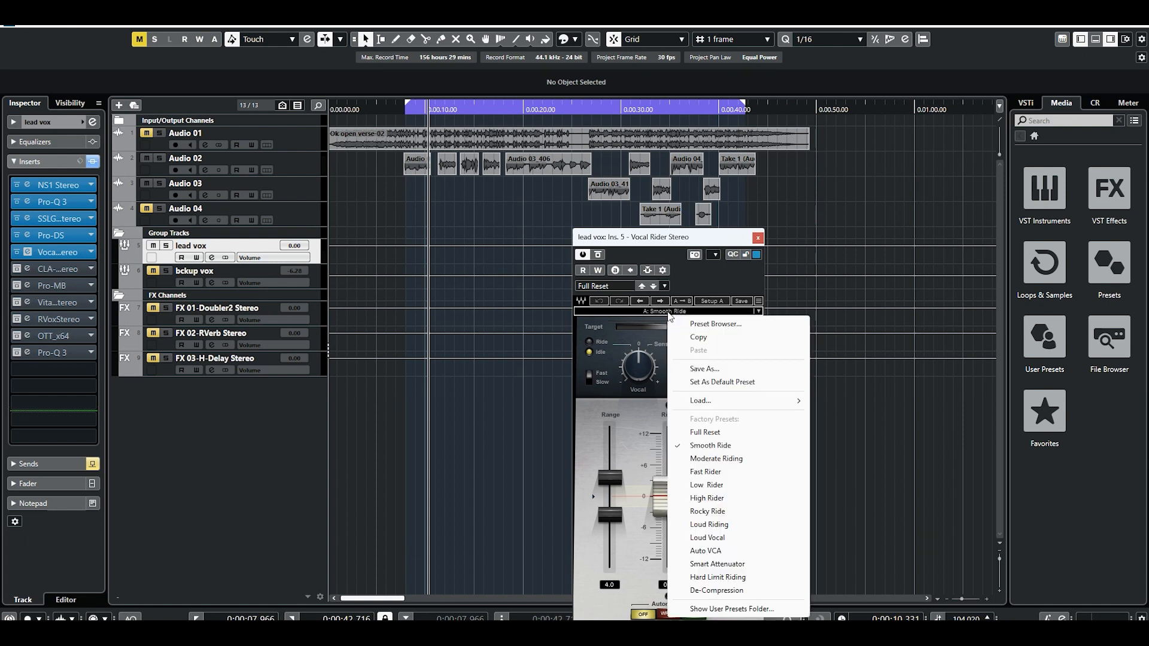
left_click(660, 311)
left_click(660, 312)
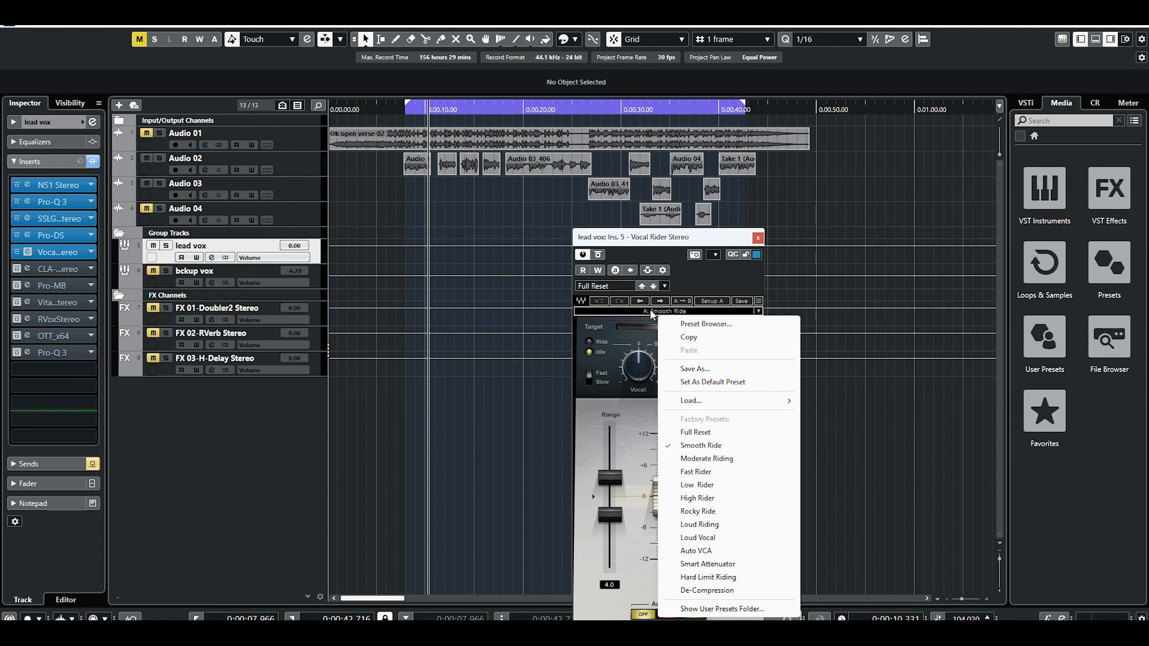
left_click(711, 446)
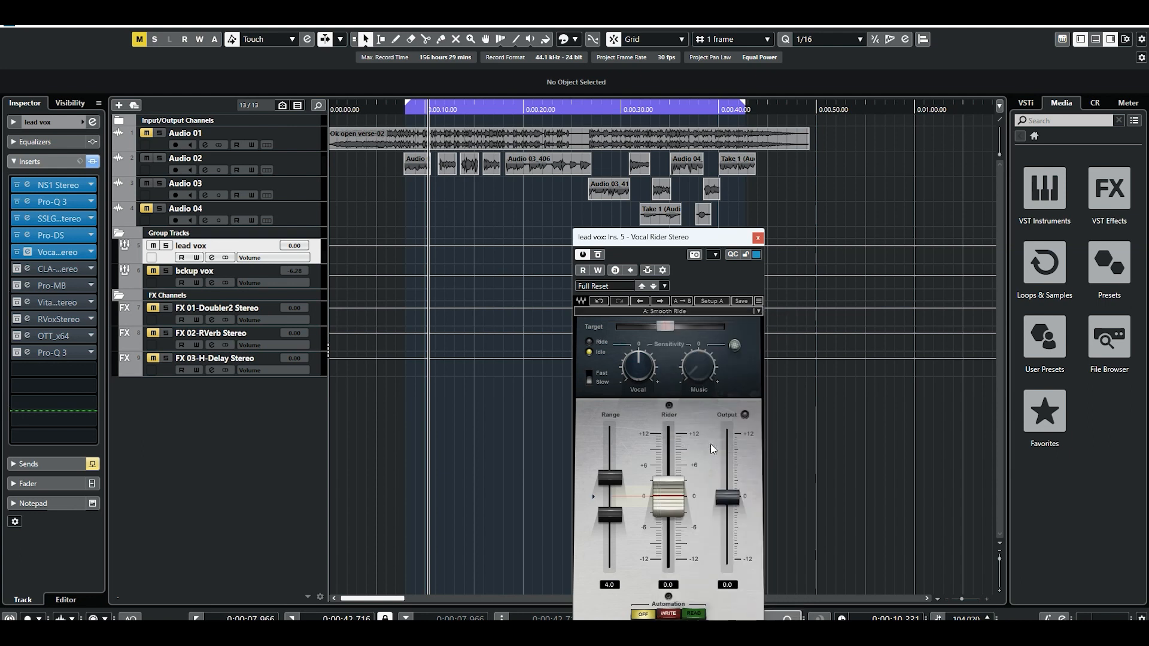
left_click(589, 380)
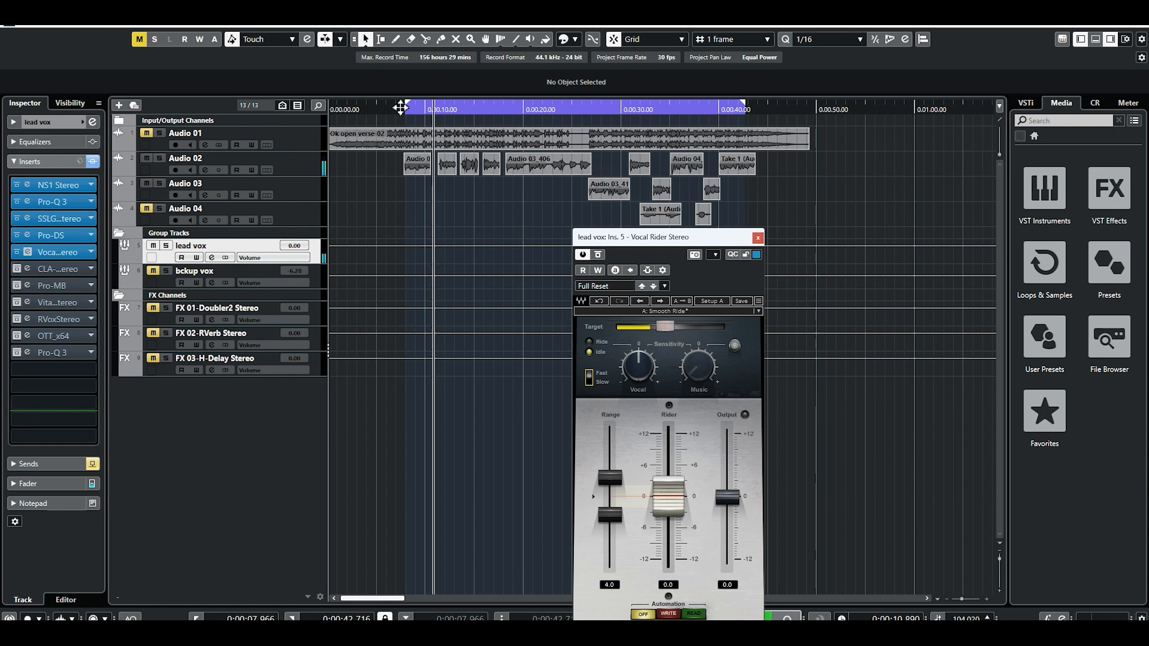
Play the lead vocal from the loop start while checking Vocal Rider's Target level, and close the editor.
left_click(406, 109)
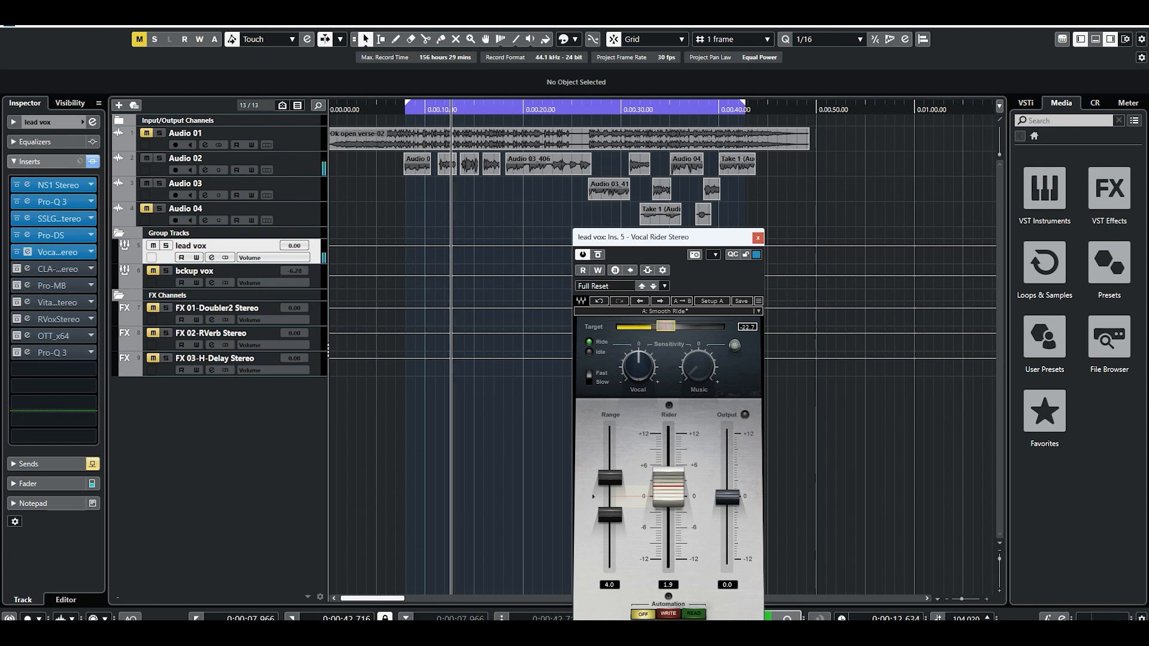
left_click(668, 327)
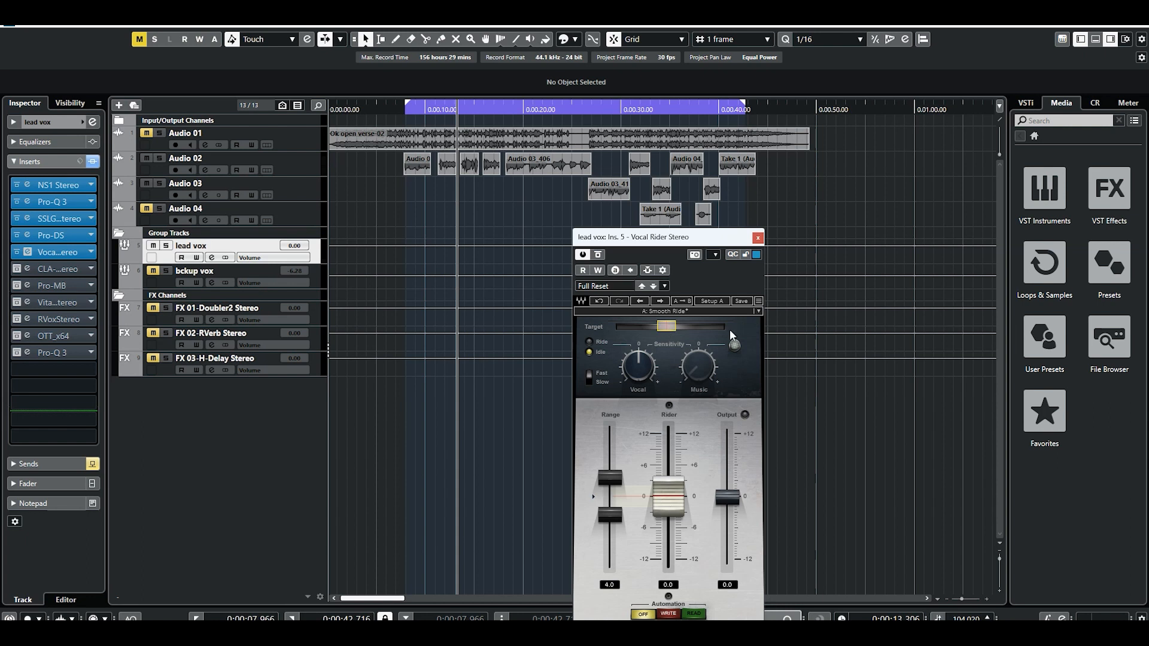
left_click(758, 237)
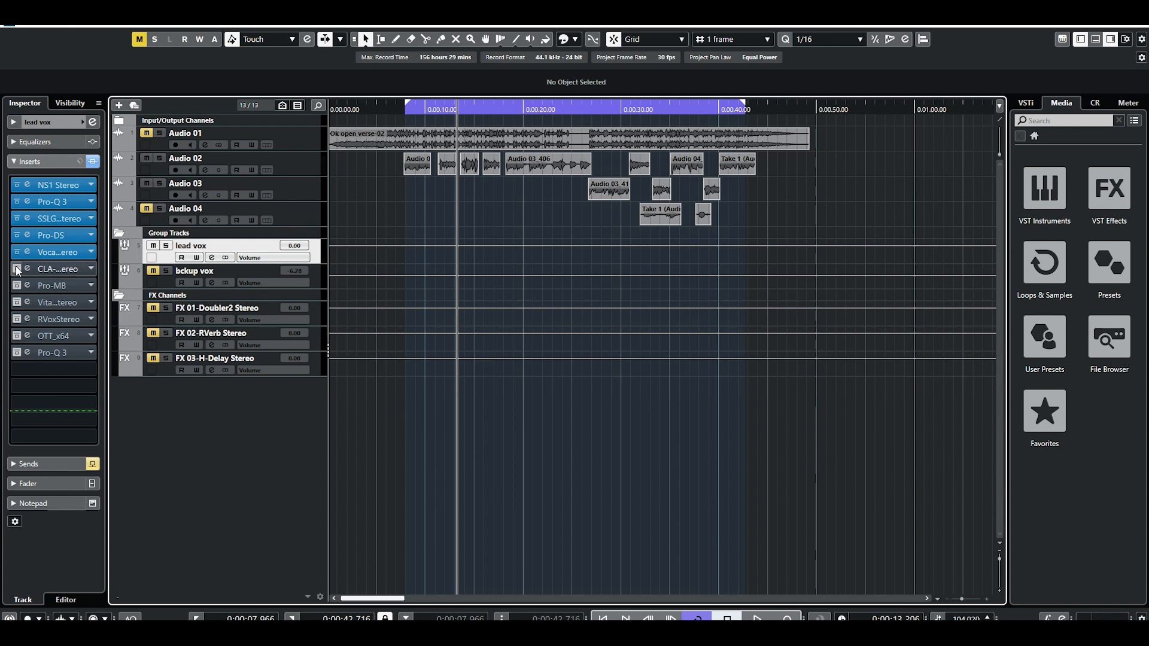
Unmute Audio 01 to hear the vocal with the beat from the loop start, and mute it again.
left_click(147, 133)
key("space")
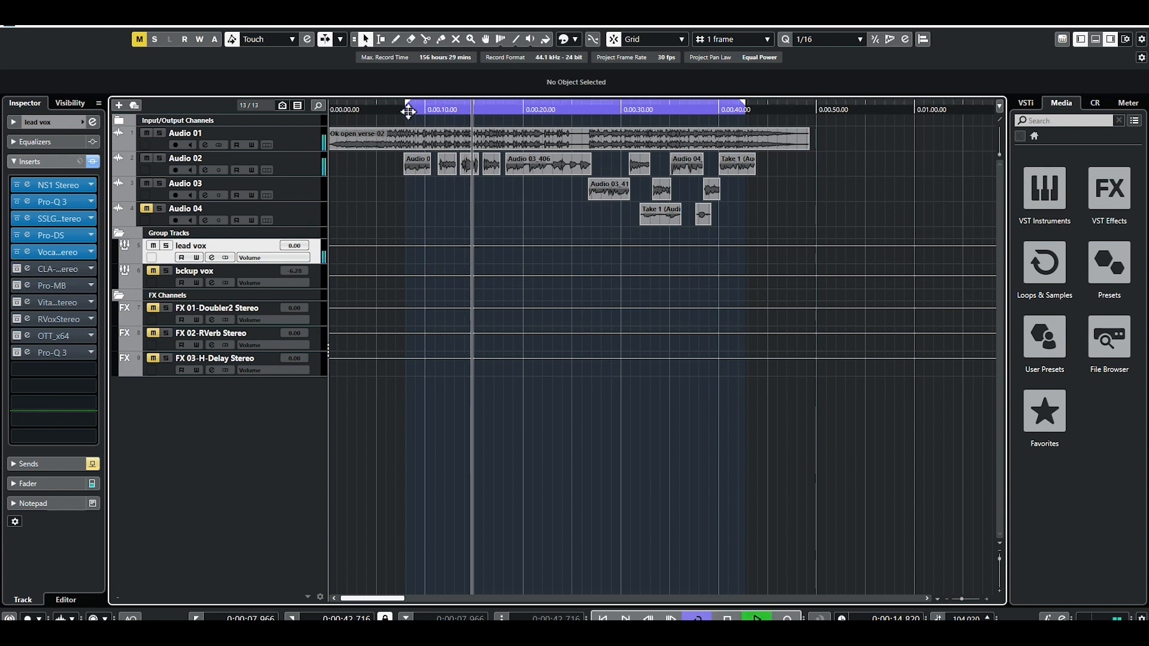
left_click(406, 110)
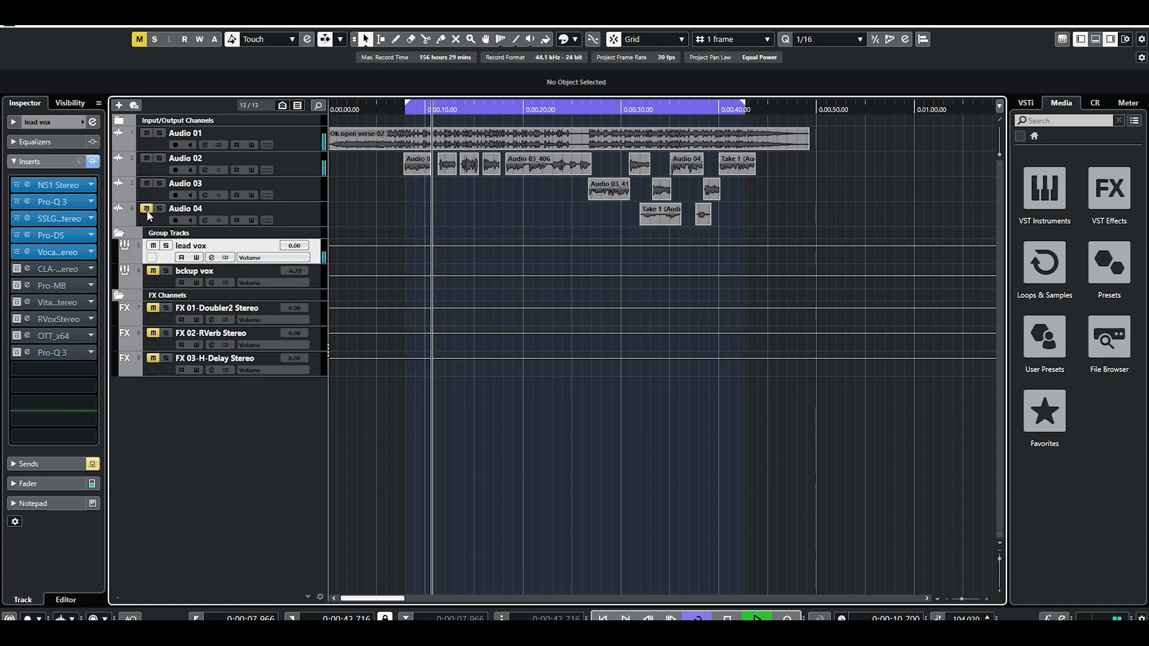
key("space")
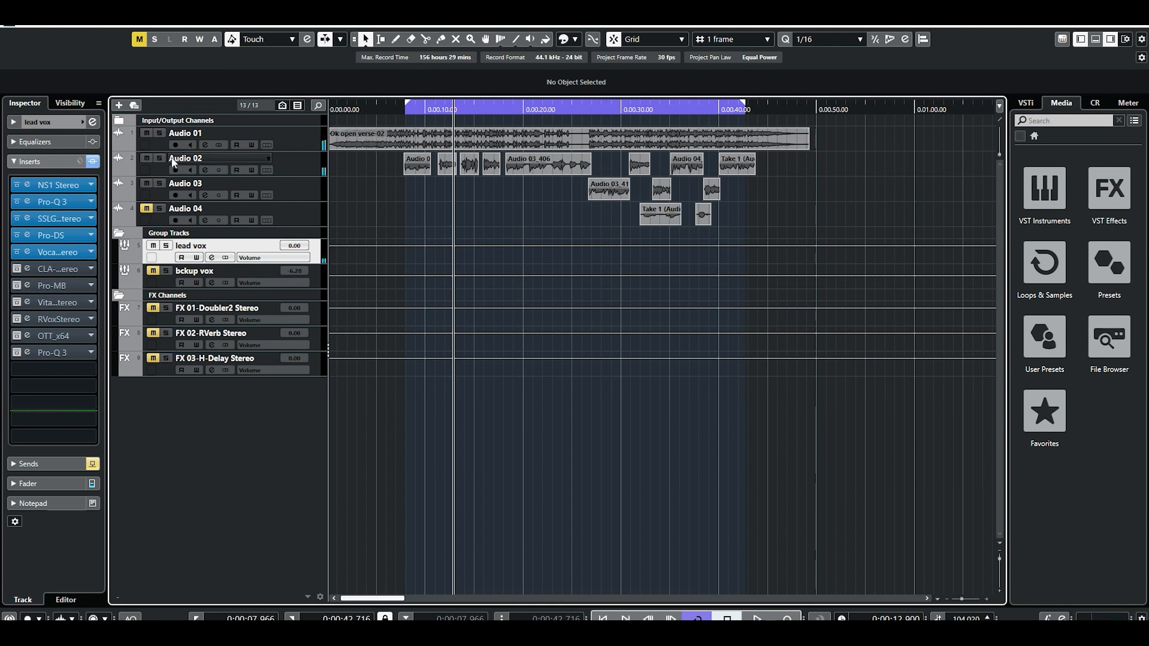
left_click(147, 133)
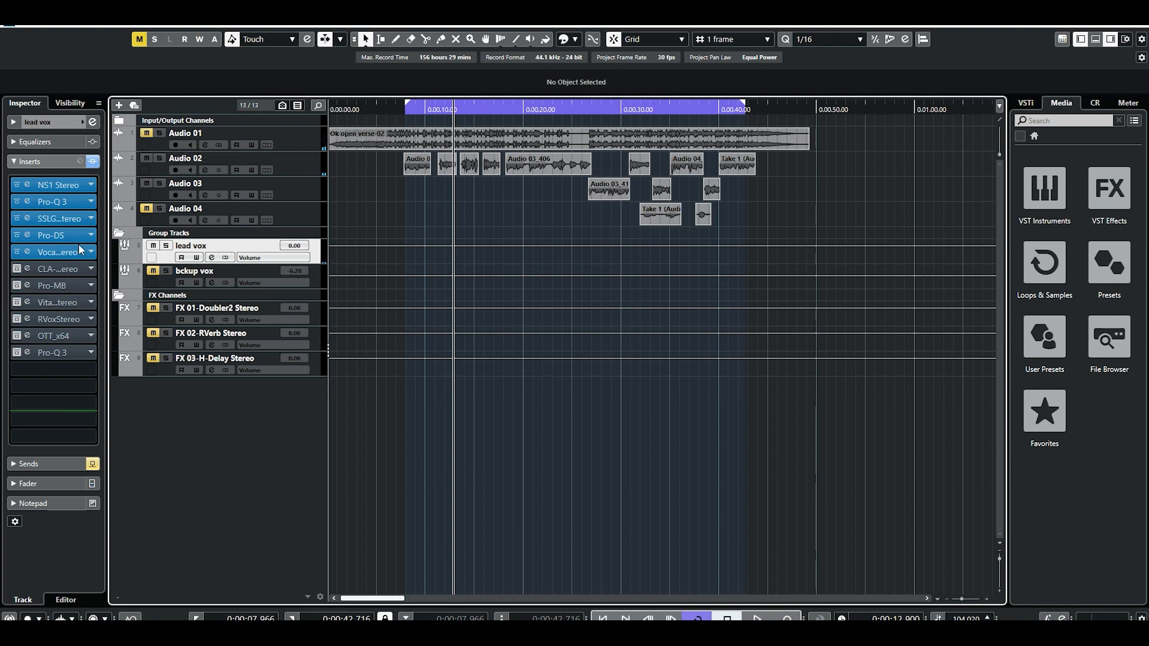
Activate the CLA-2A insert, open its editor and play the lead vocal on its own.
left_click(17, 269)
left_click(28, 269)
key("space")
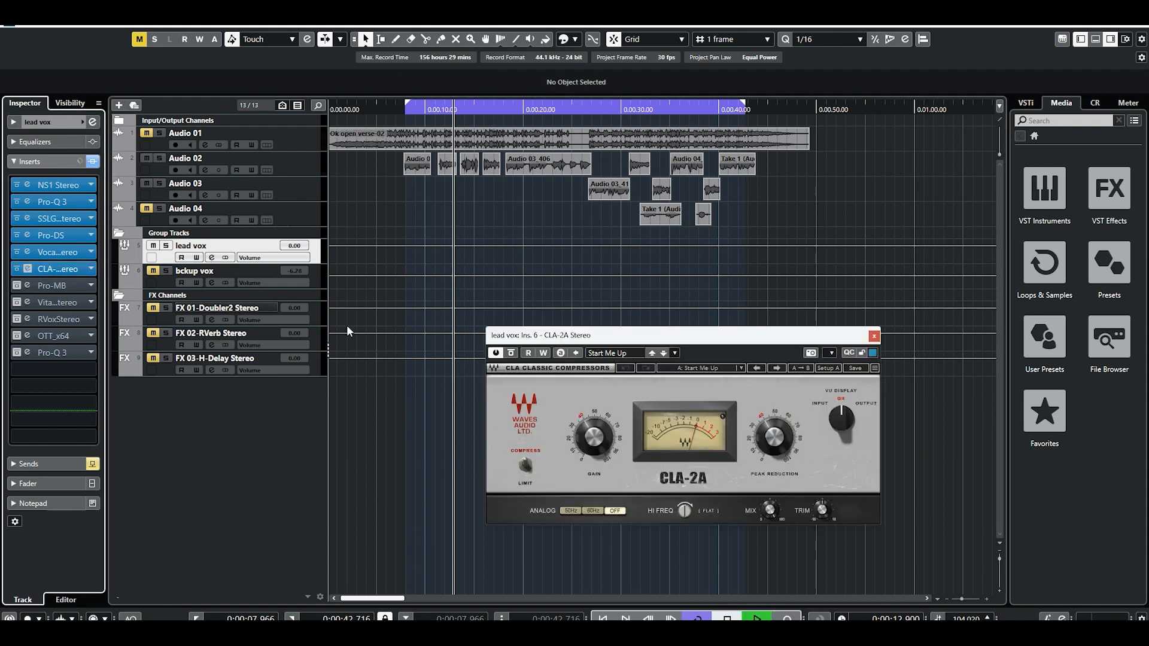
Unmute Audio 01, replay from the loop start and check the CLA-2A's Gain and Peak Reduction settings.
left_click(147, 134)
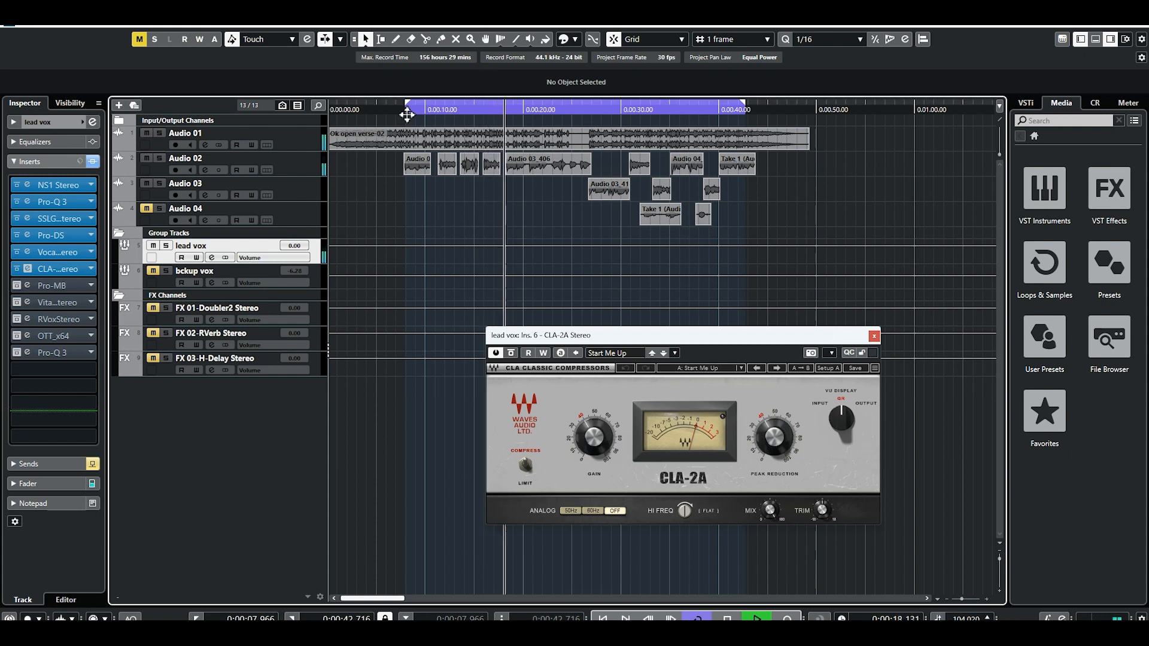
left_click(407, 113)
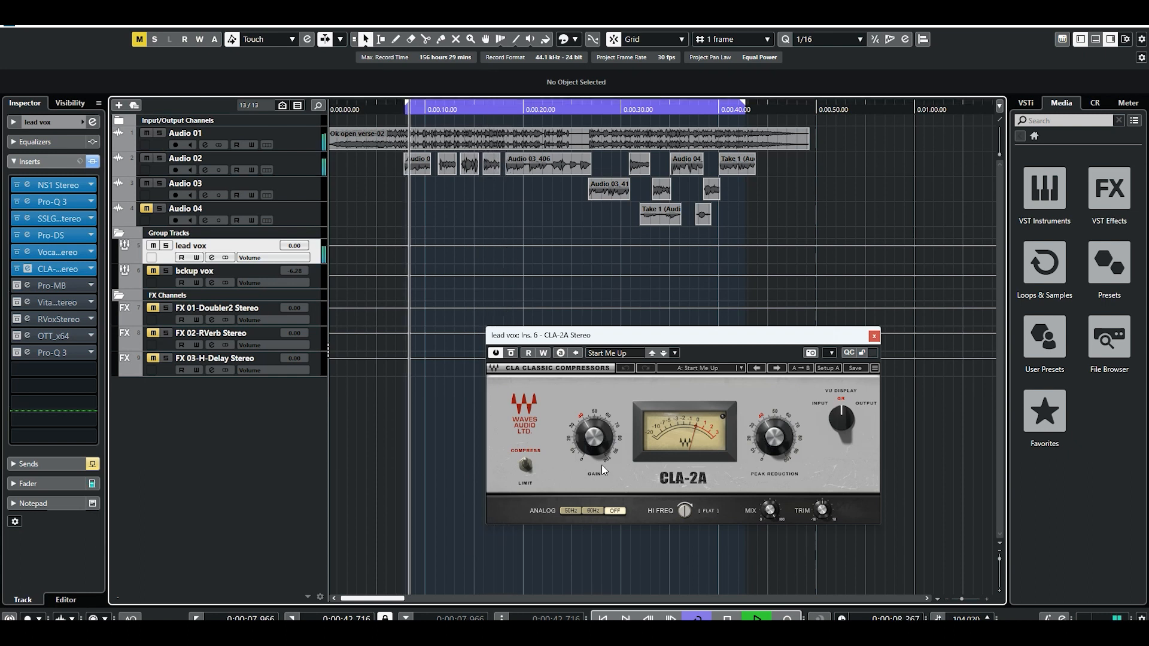
key("space")
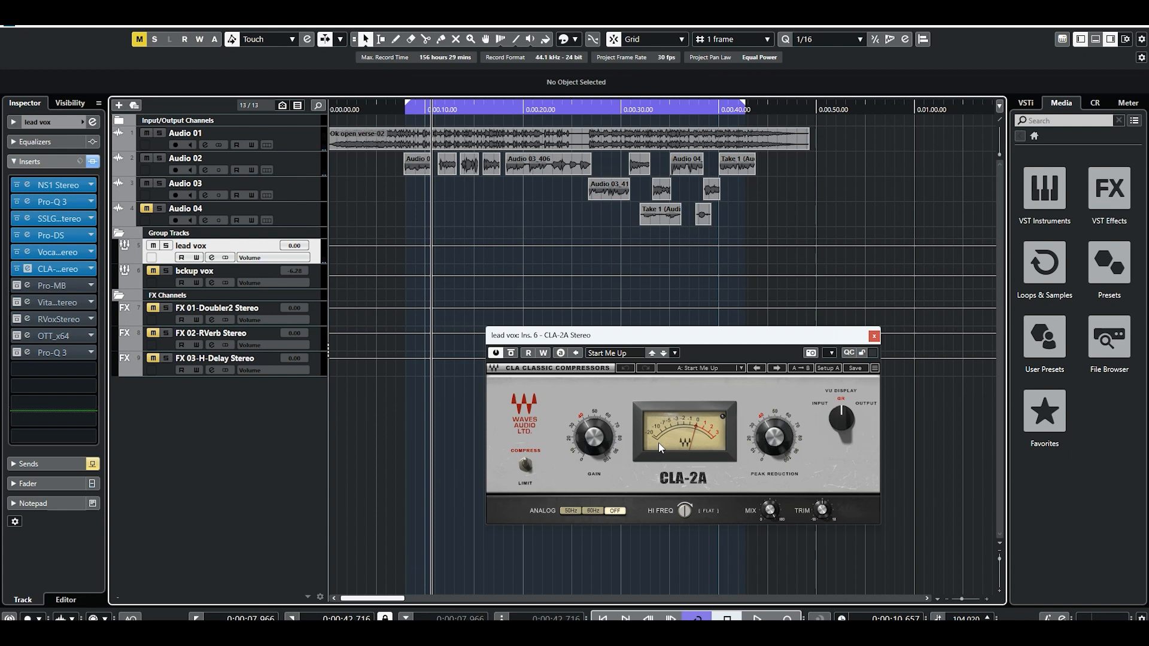
mouse_move(580, 438)
mouse_move(776, 453)
Mute Audio 01, play the compressed lead vocal alone from the loop start and return the playhead there.
left_click(405, 109)
left_click(146, 133)
key("space")
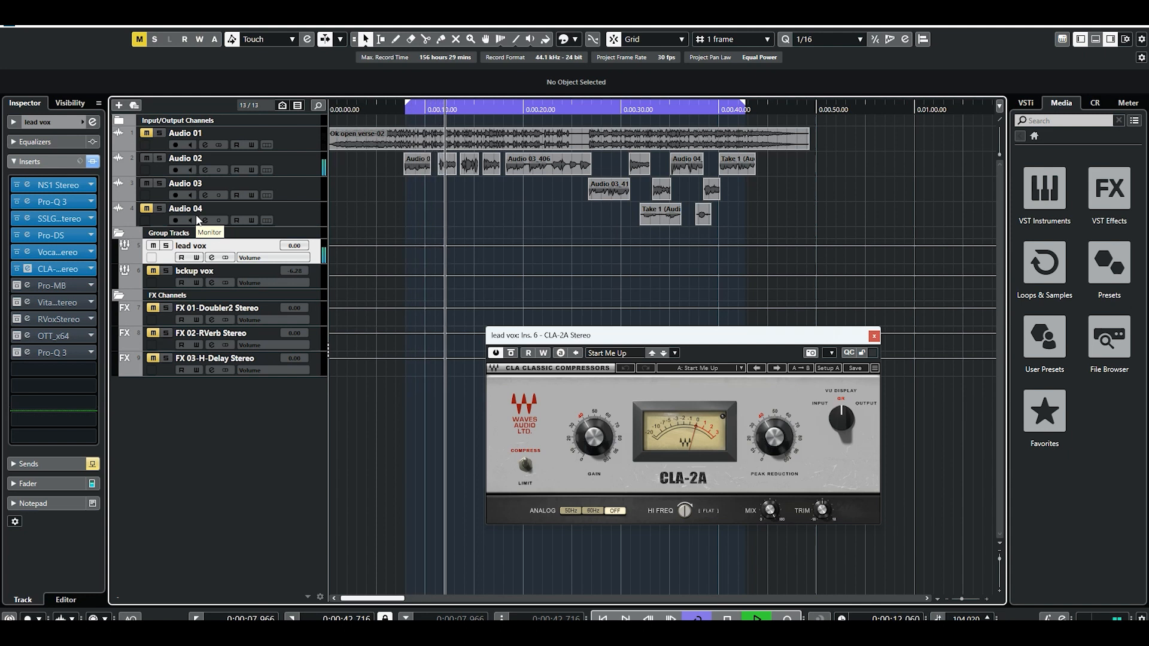
key("space")
left_click(405, 111)
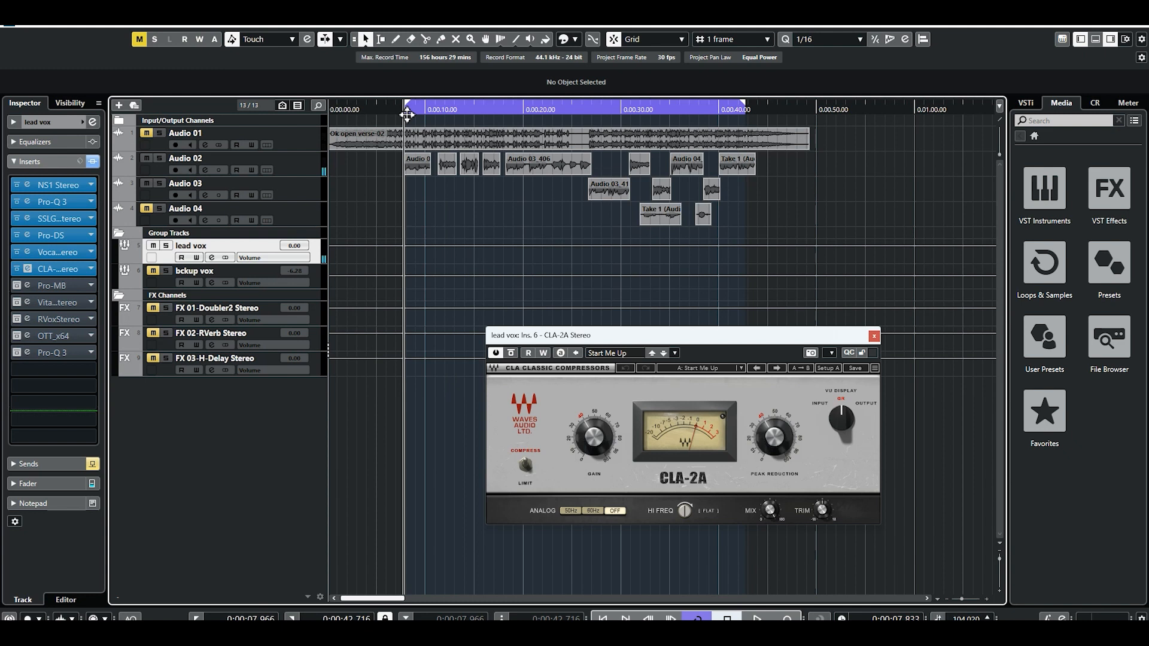
Play the compressed vocal together with the unmuted Audio 01 beat, and mute that track again.
left_click(146, 133)
key("space")
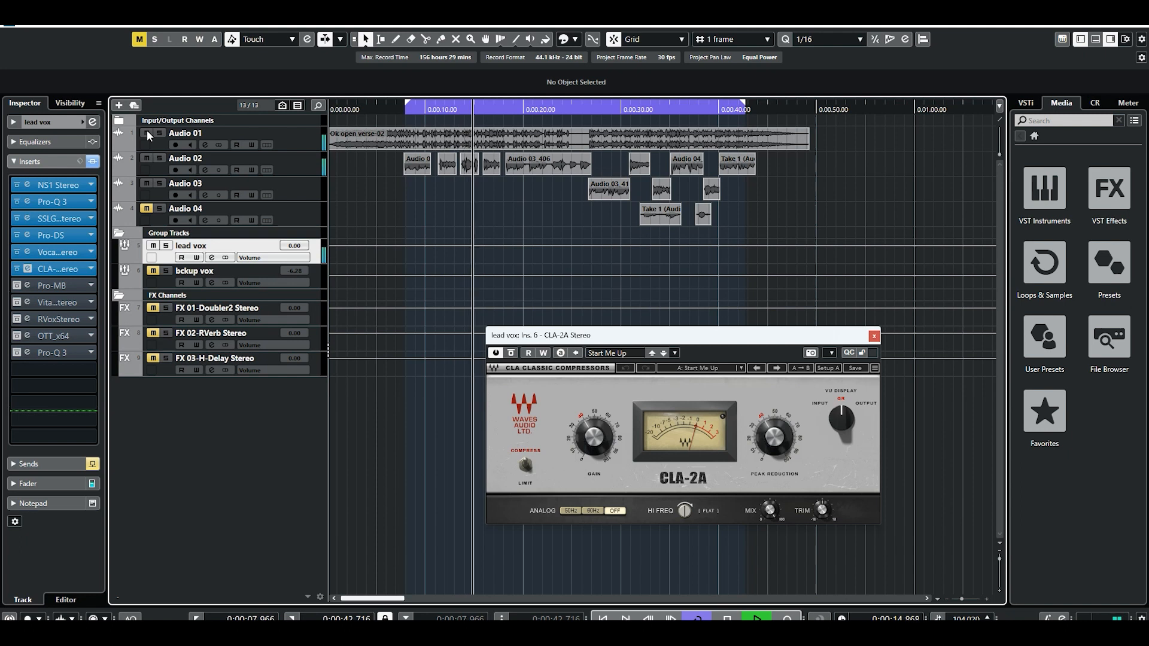
key("space")
left_click(147, 133)
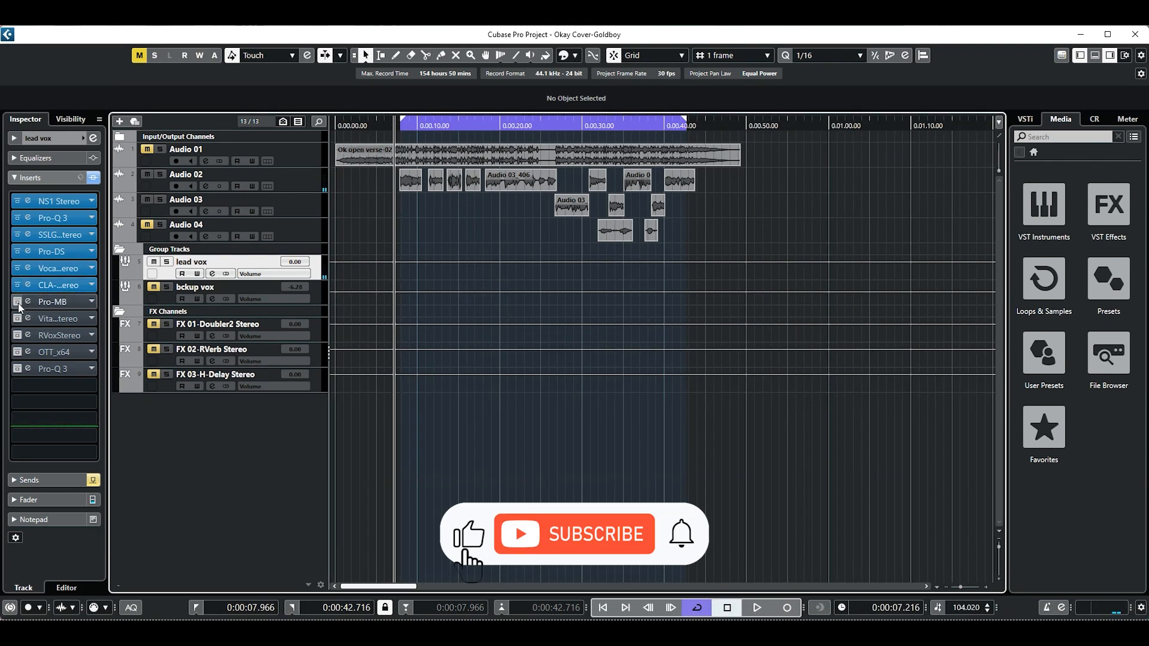
Activate the Pro-MB insert on lead vox, open its editor and display the controls of band 1.
left_click(28, 301)
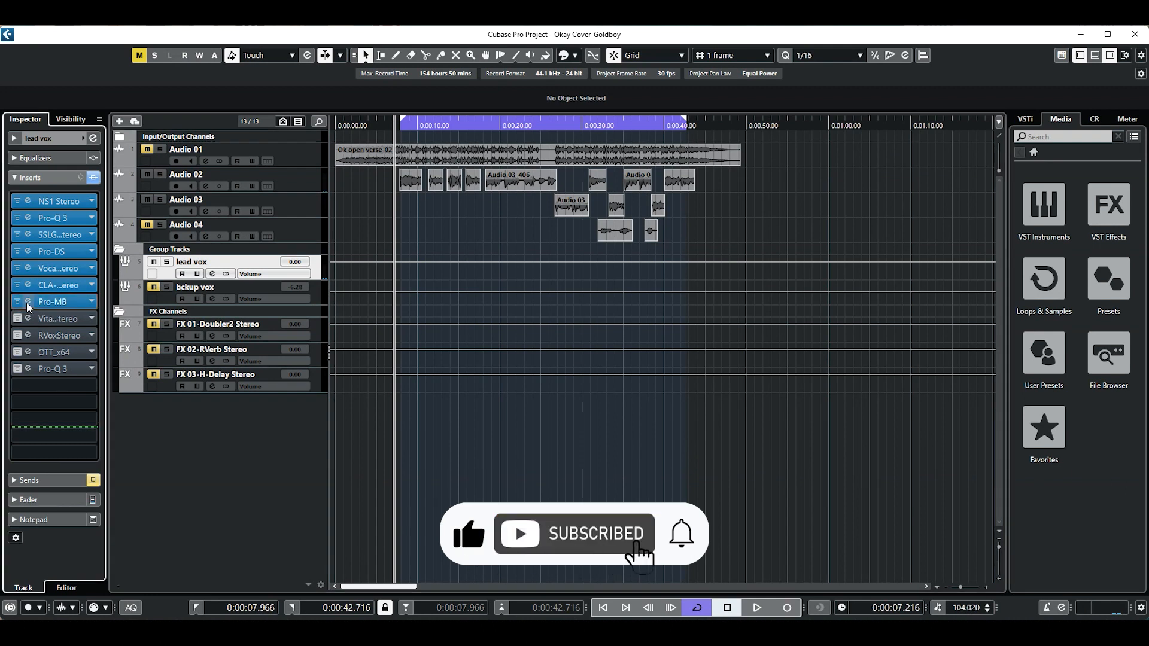
left_click(28, 302)
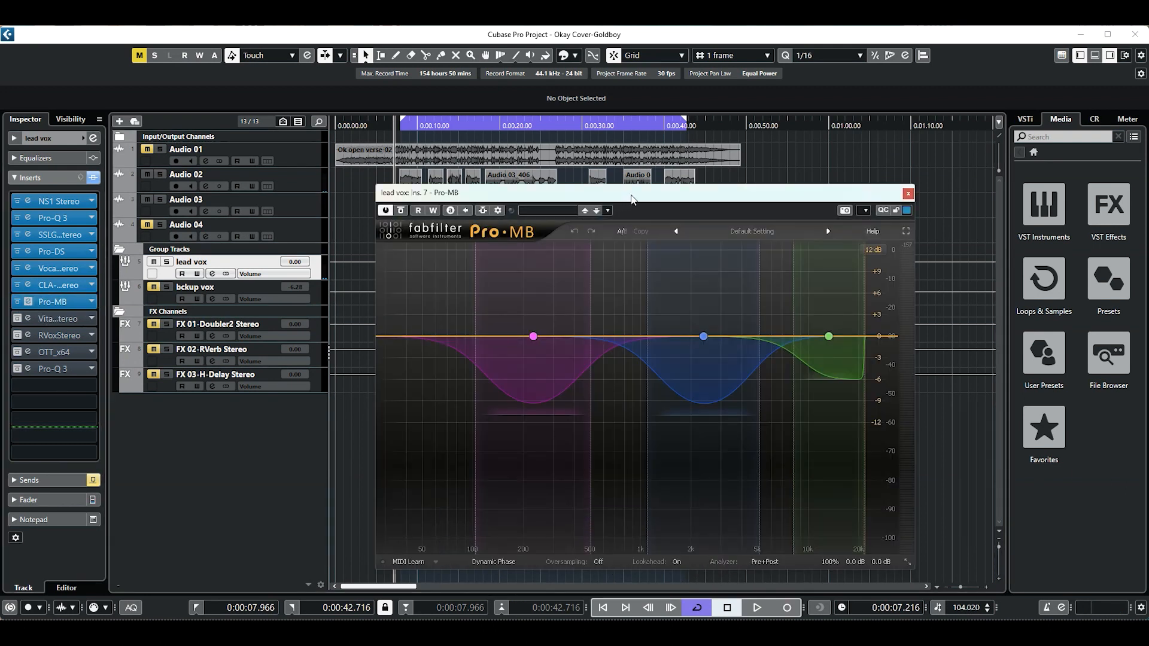
left_click_drag(634, 194, 651, 161)
mouse_move(495, 281)
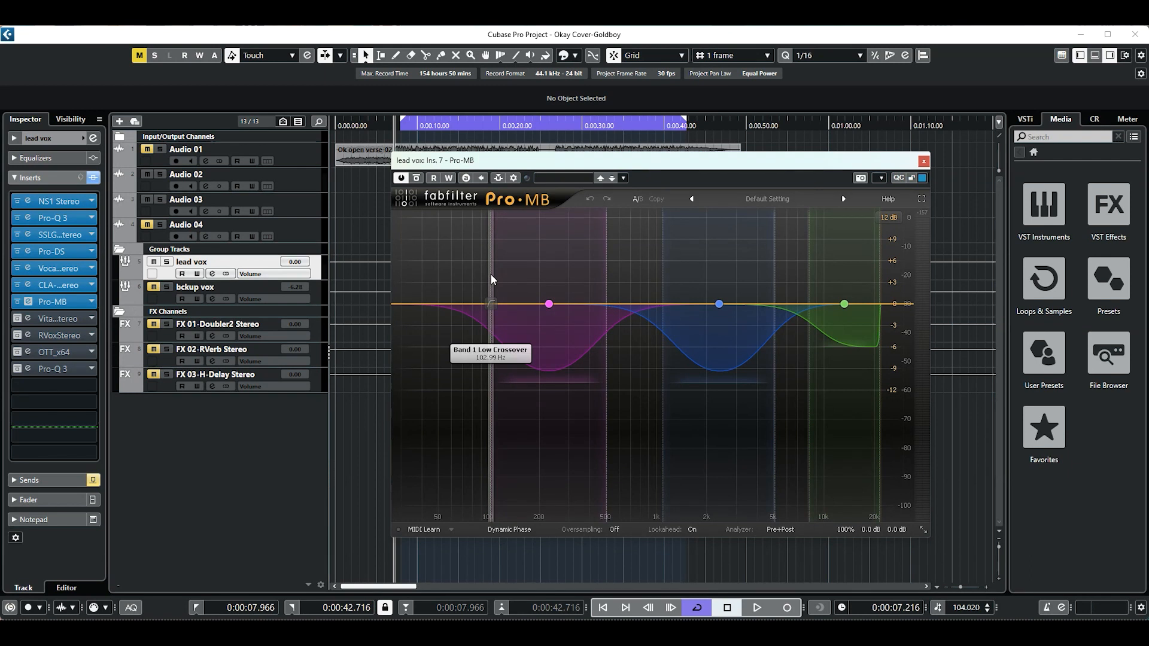
left_click(490, 280)
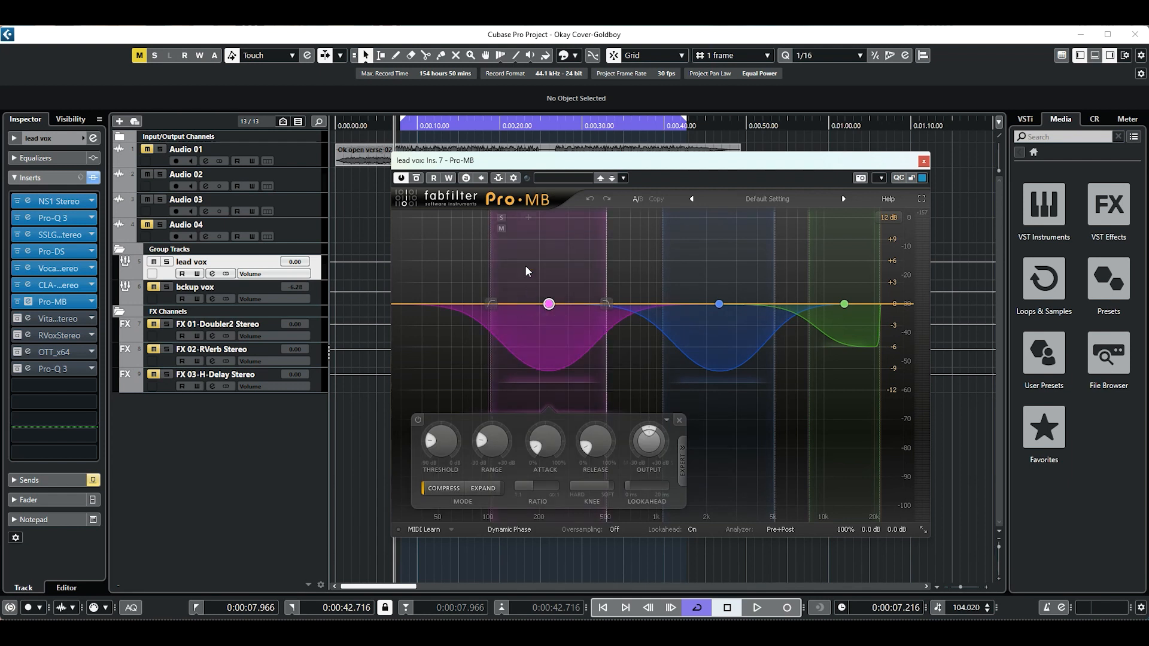
Play the lead vocal with Pro-MB band 1 soloed and unsoloed, and check that band's Threshold and Range.
key("space")
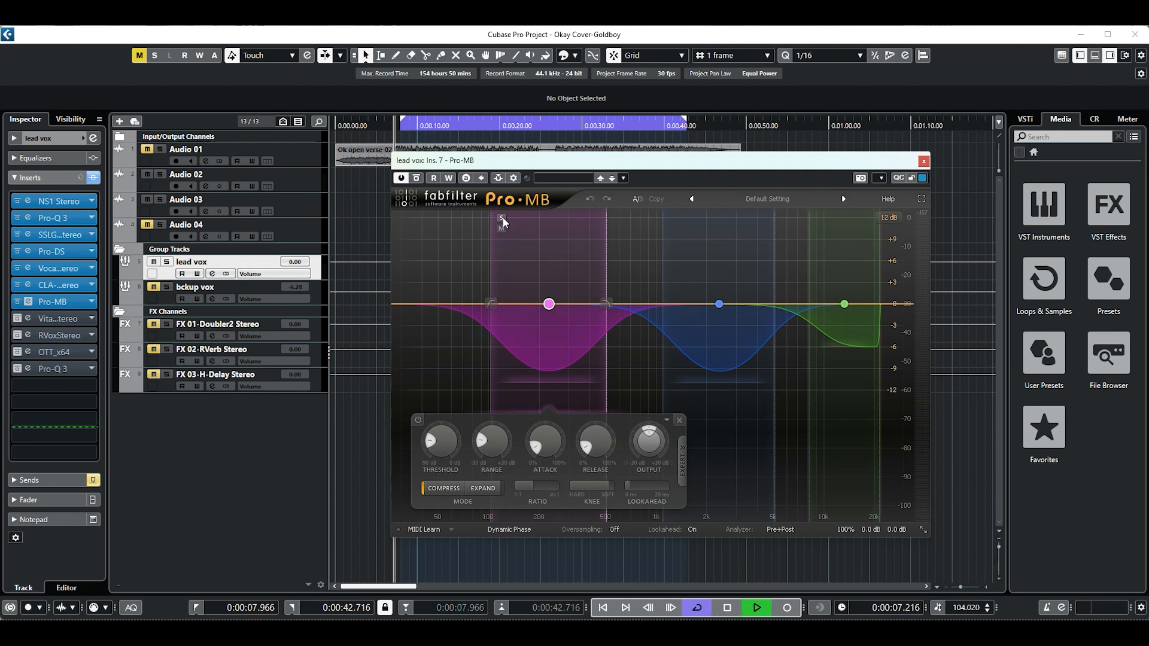
left_click(501, 218)
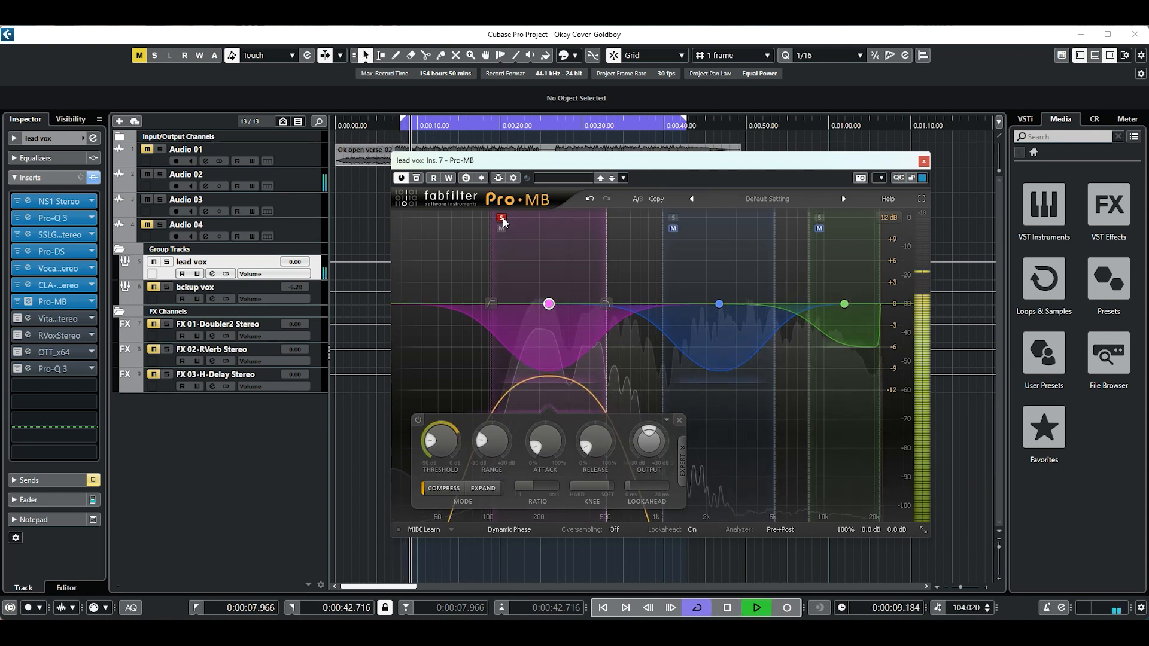
left_click(502, 218)
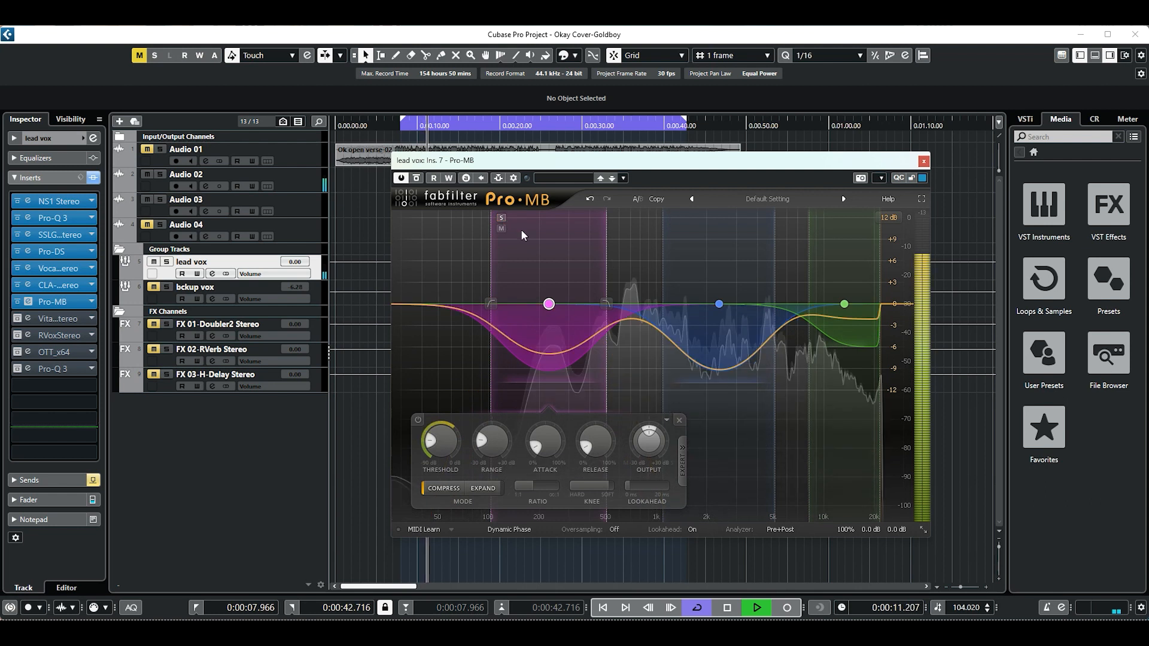
key("space")
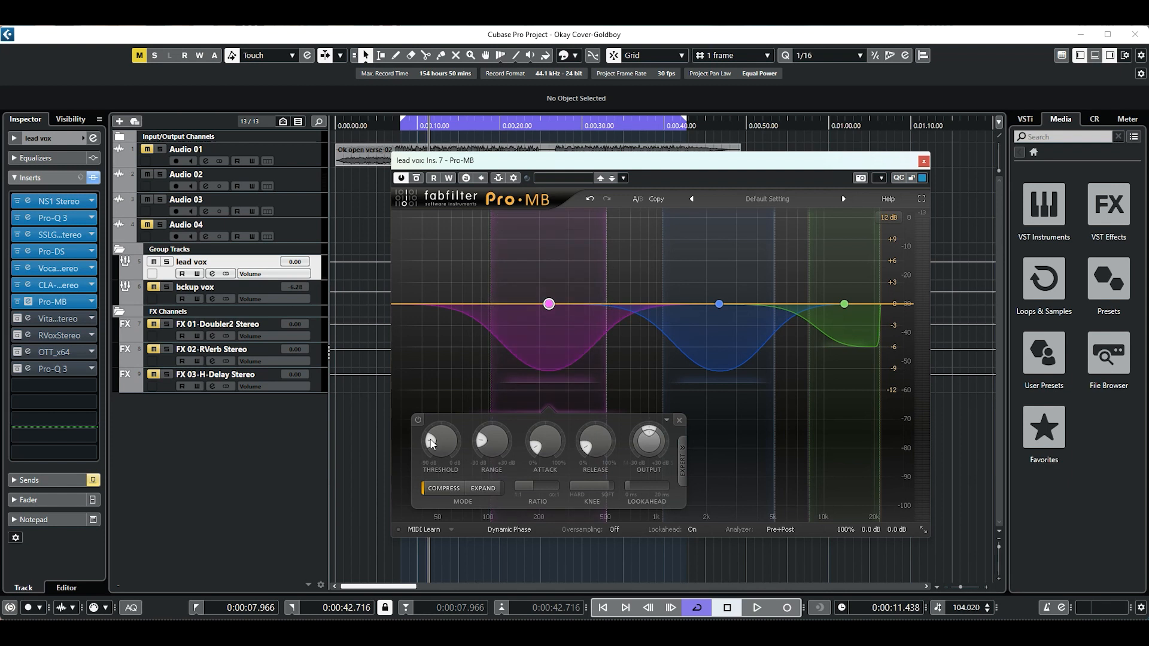
mouse_move(491, 450)
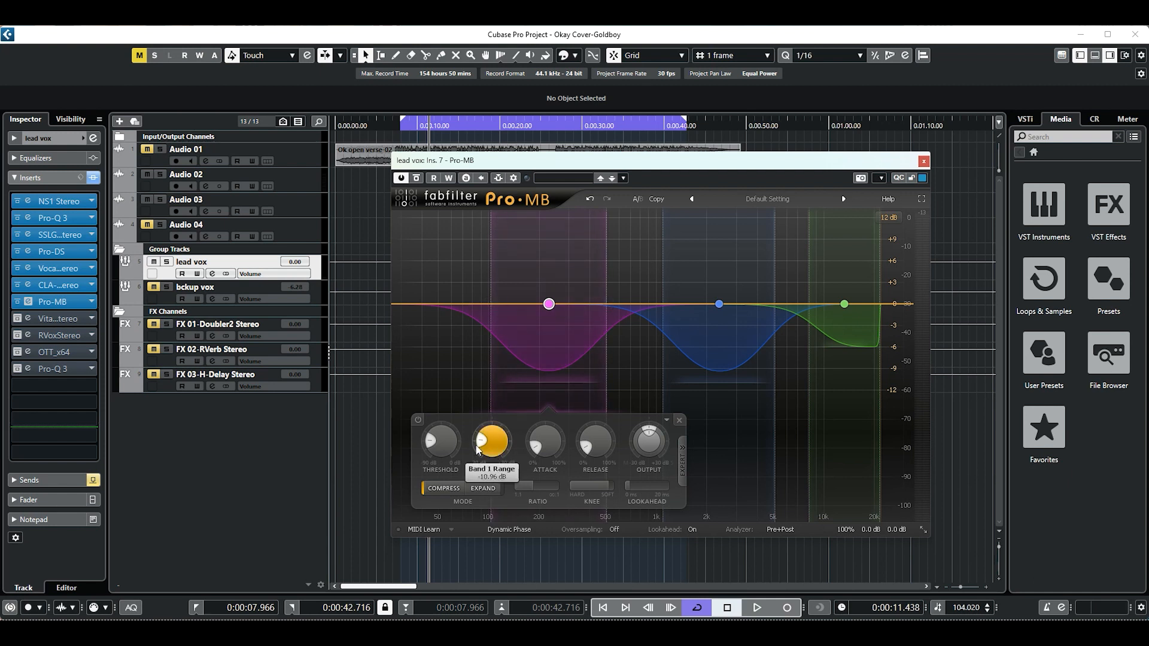
mouse_move(441, 452)
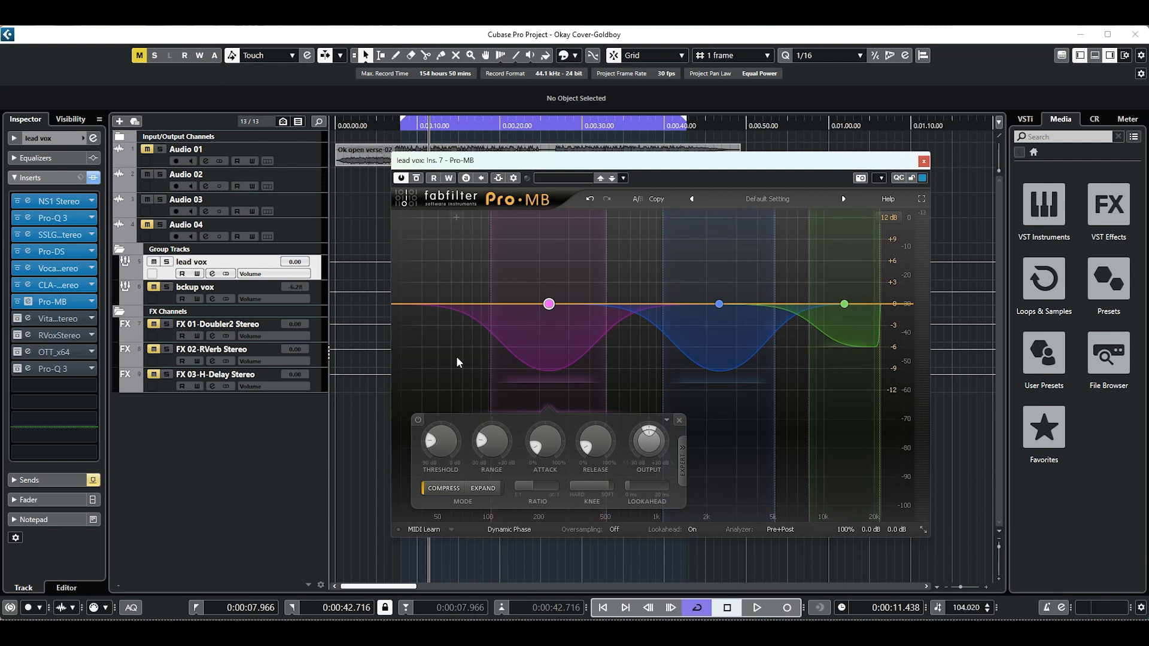
Solo Pro-MB band 1 again, resume playback and unsolo the band to compare it with the full vocal.
mouse_move(547, 306)
left_click(501, 219)
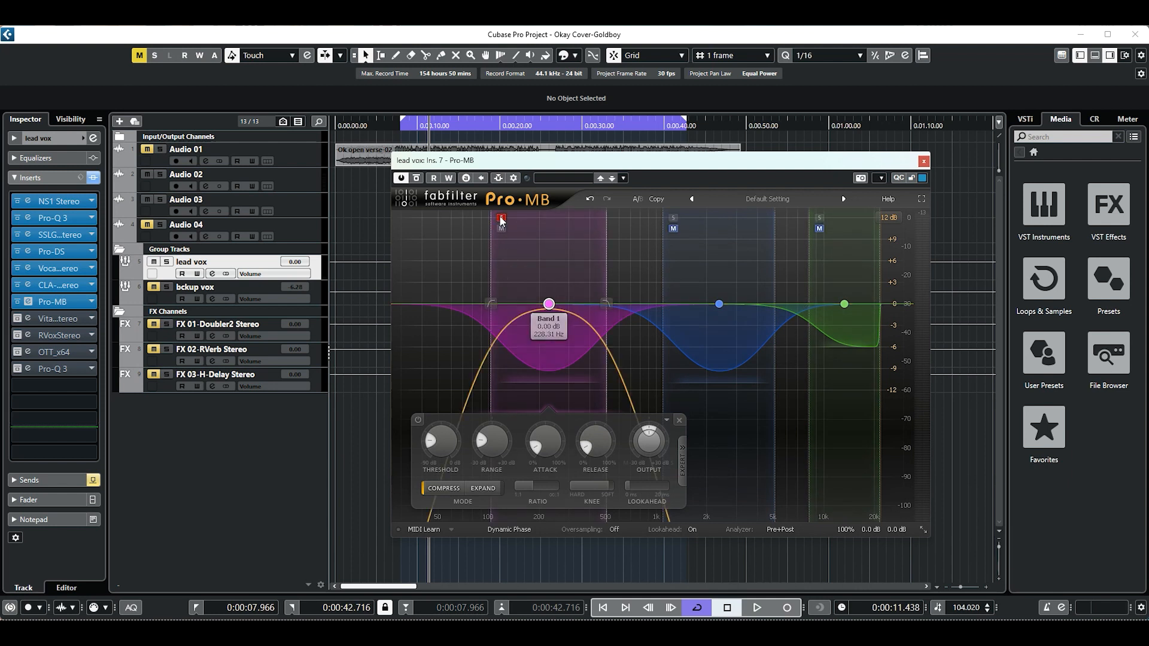
key("space")
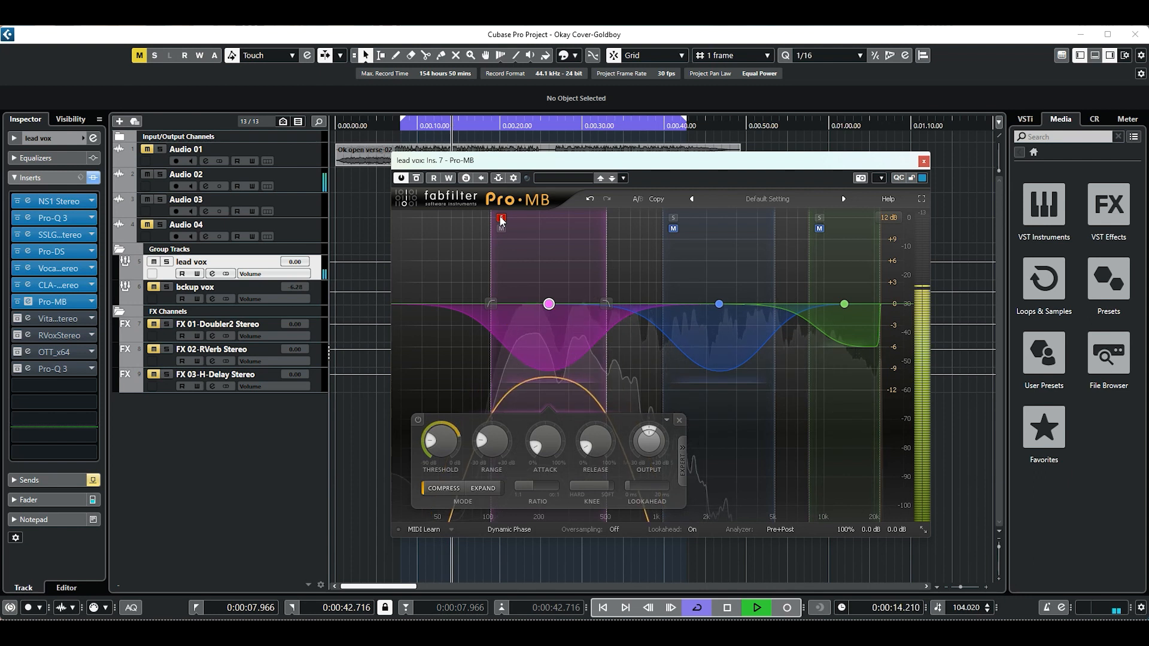
left_click(501, 219)
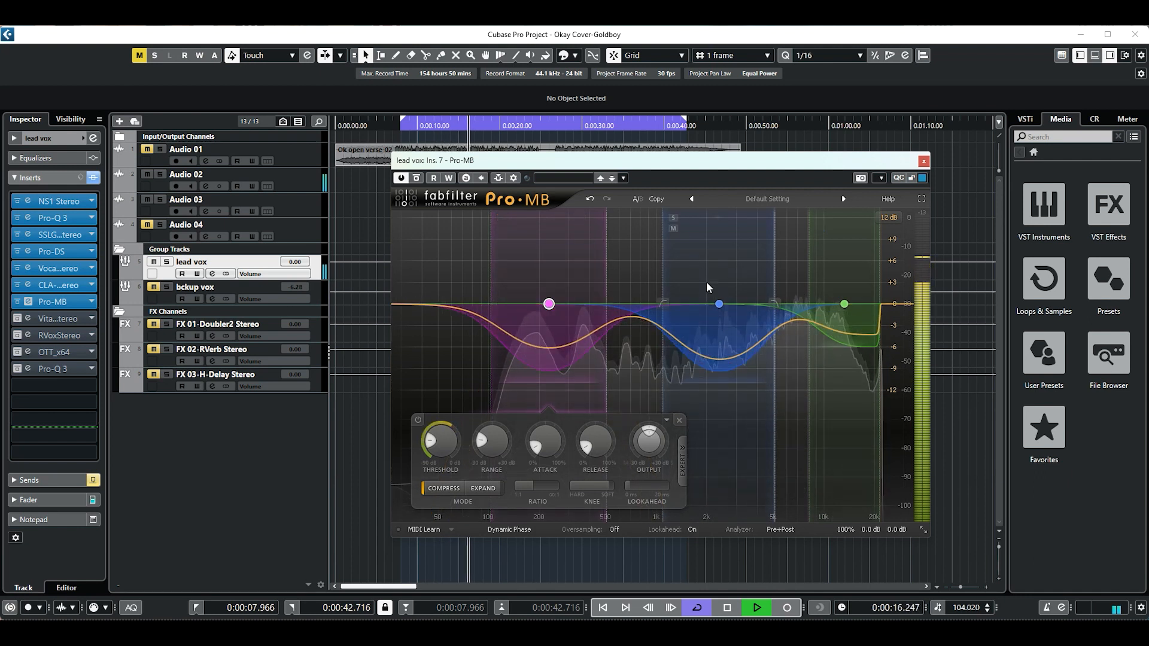
Audition Pro-MB's middle band in solo during playback, unsolo it and stop playback.
left_click(673, 219)
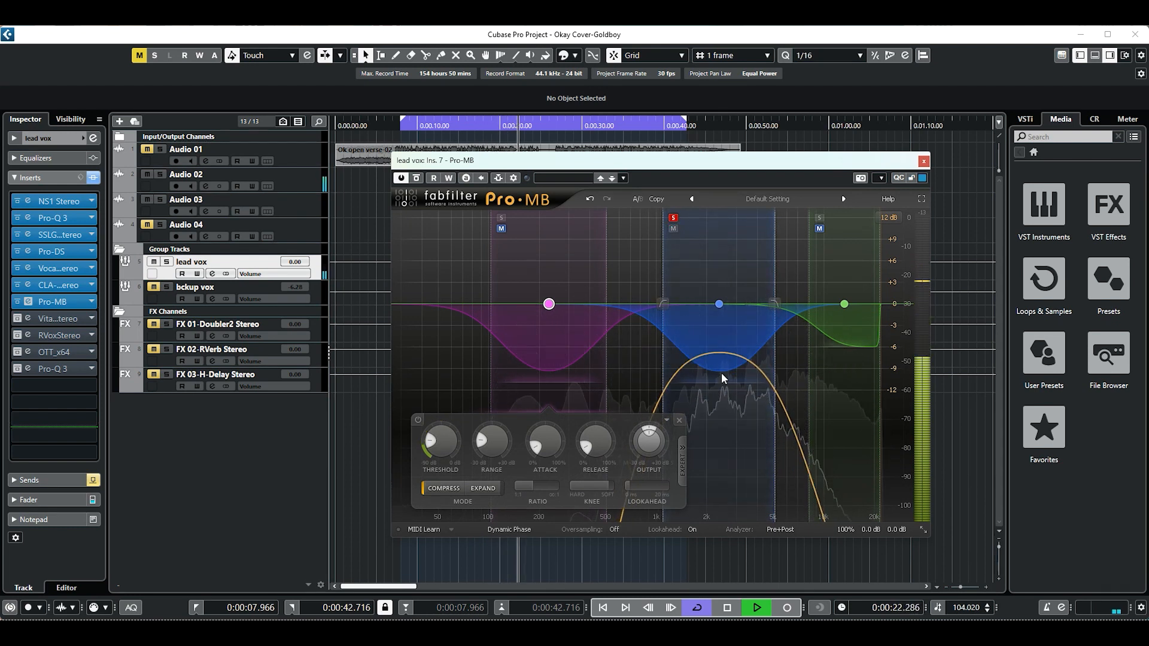
left_click(673, 219)
key("space")
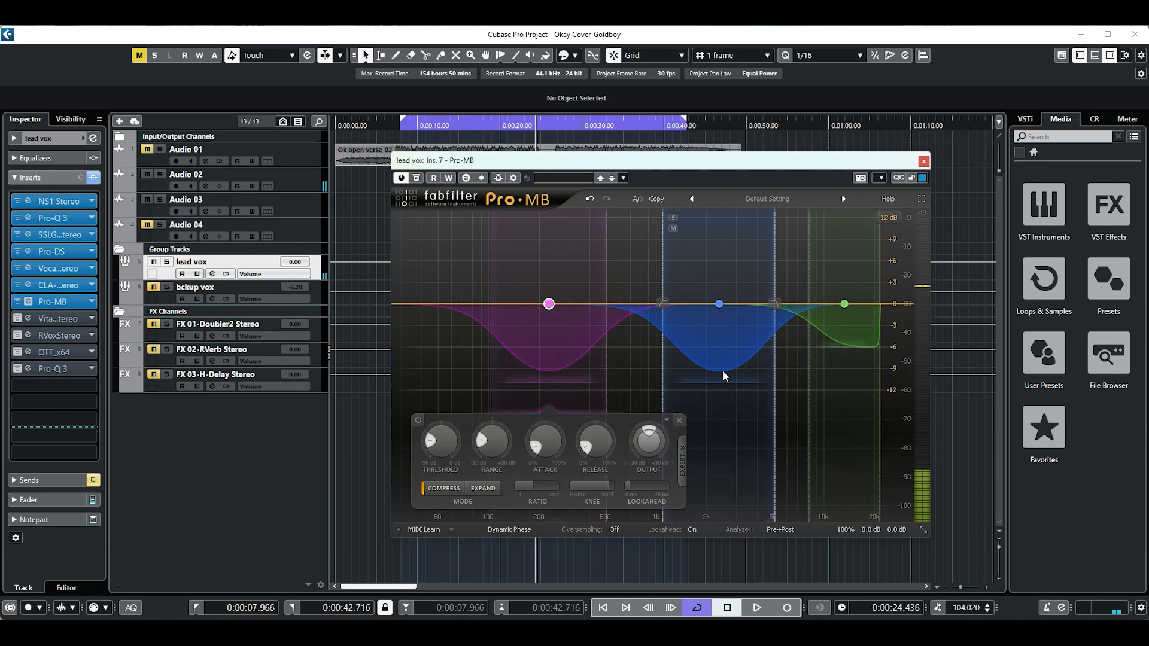
Review the settings of Pro-MB's middle band and band 3, and close the editor.
mouse_move(662, 264)
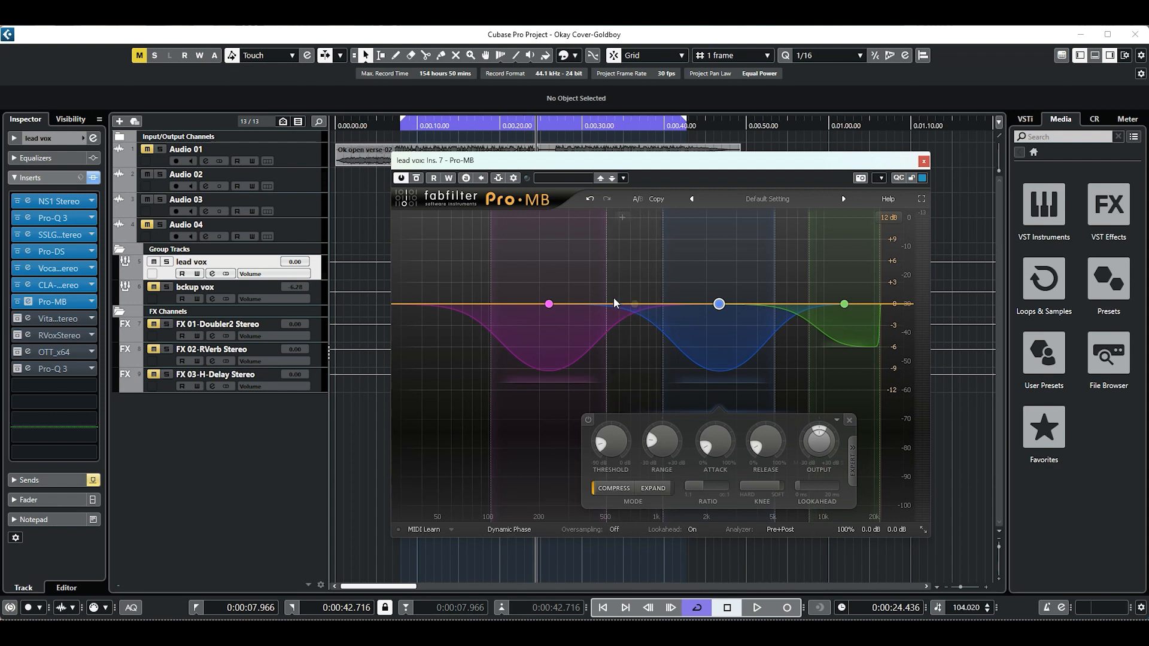
mouse_move(607, 300)
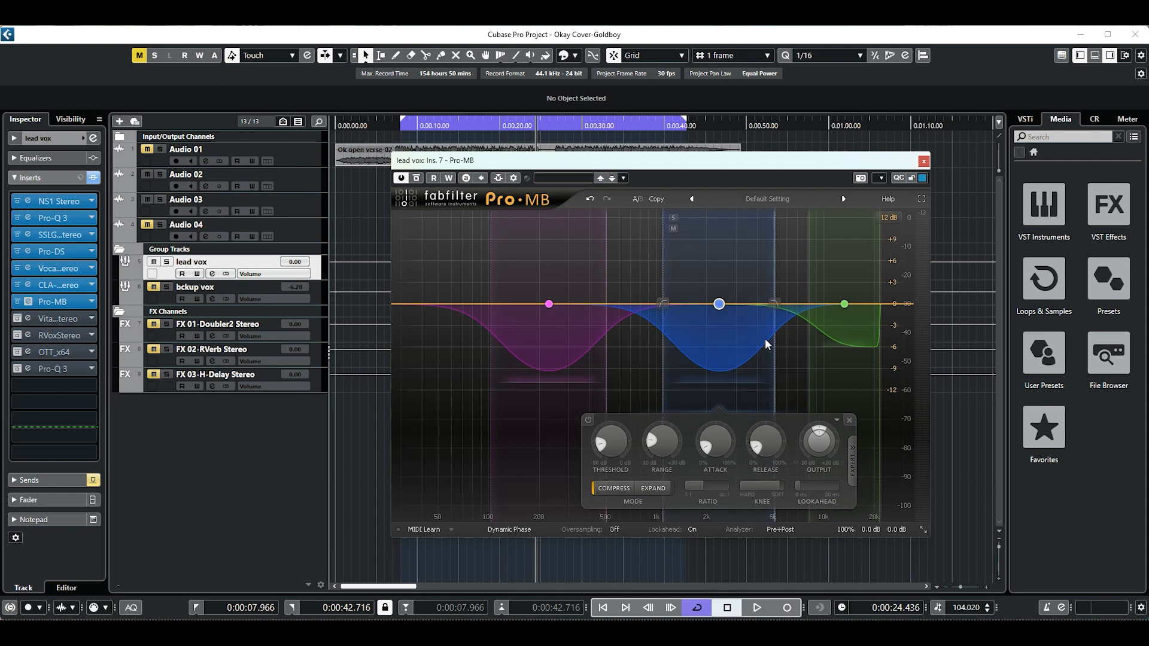
left_click(844, 305)
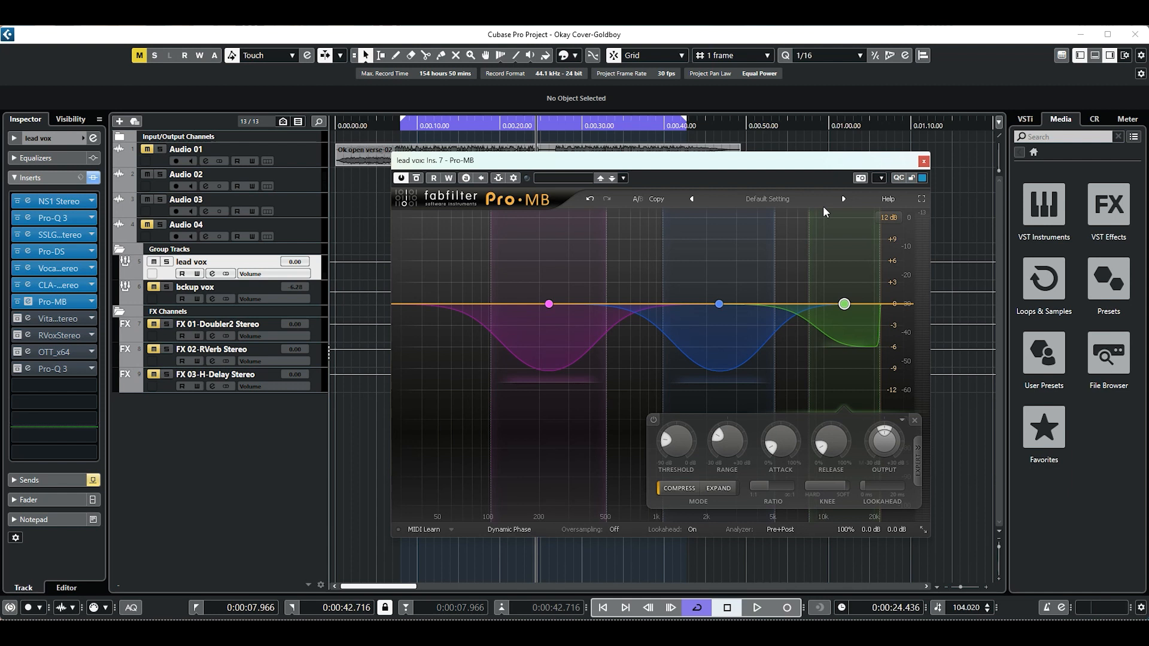
left_click(923, 162)
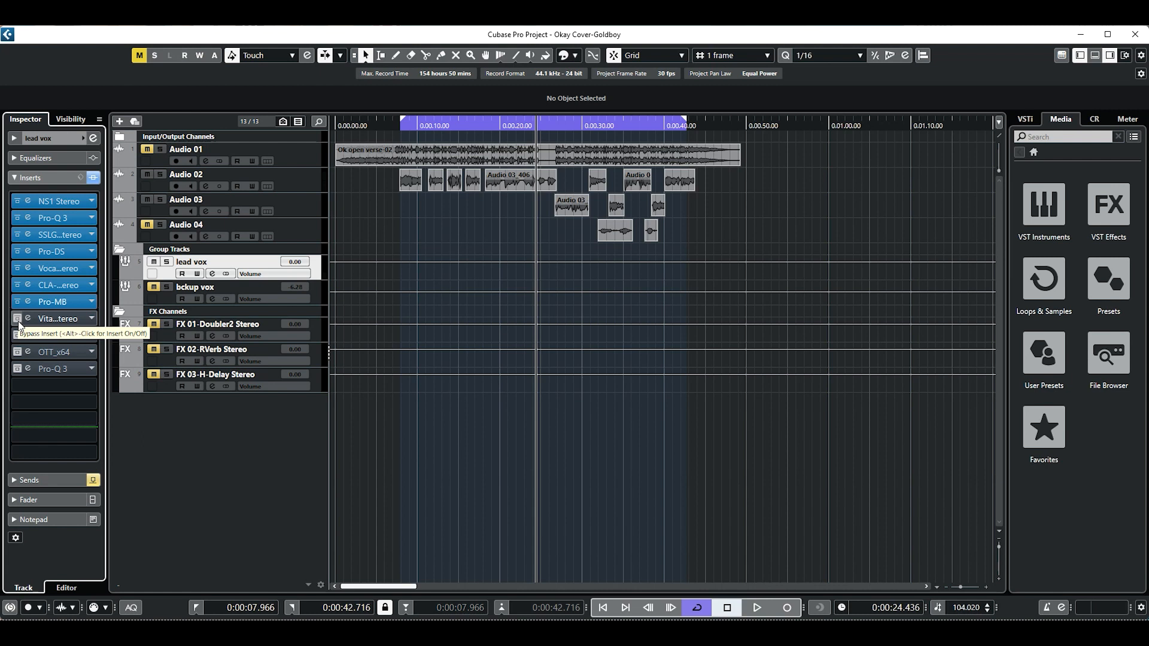
Play the lead vocal alone with Pro-MB bypassed from just before the loop start, and reactivate the insert.
left_click(406, 125)
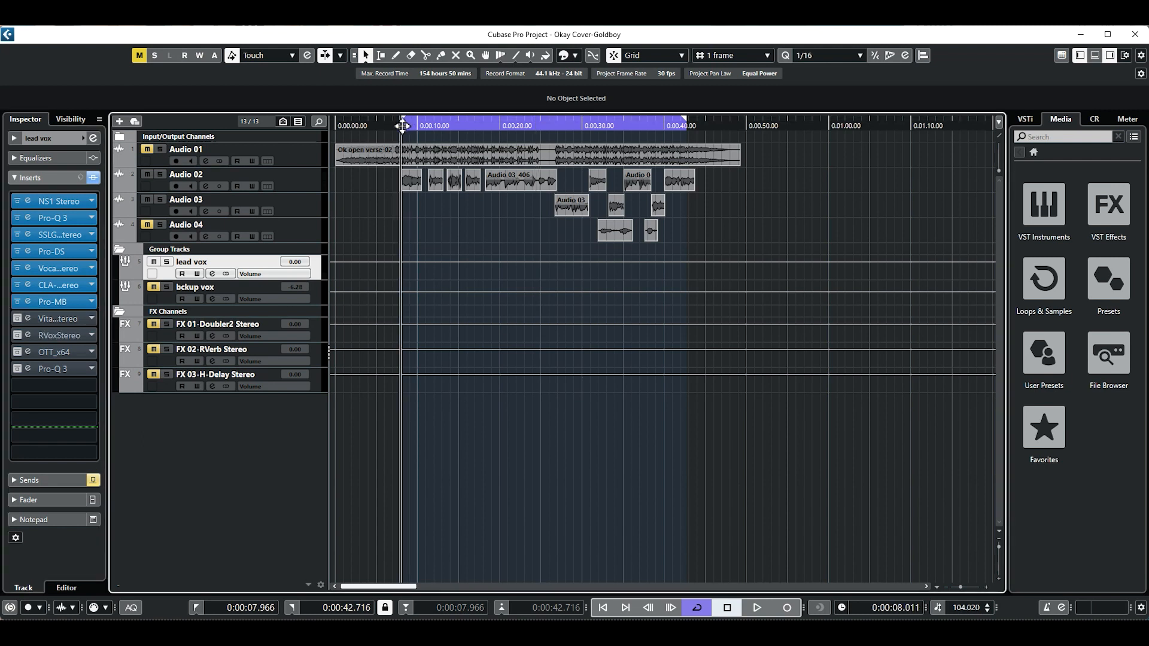
left_click_drag(406, 125, 396, 128)
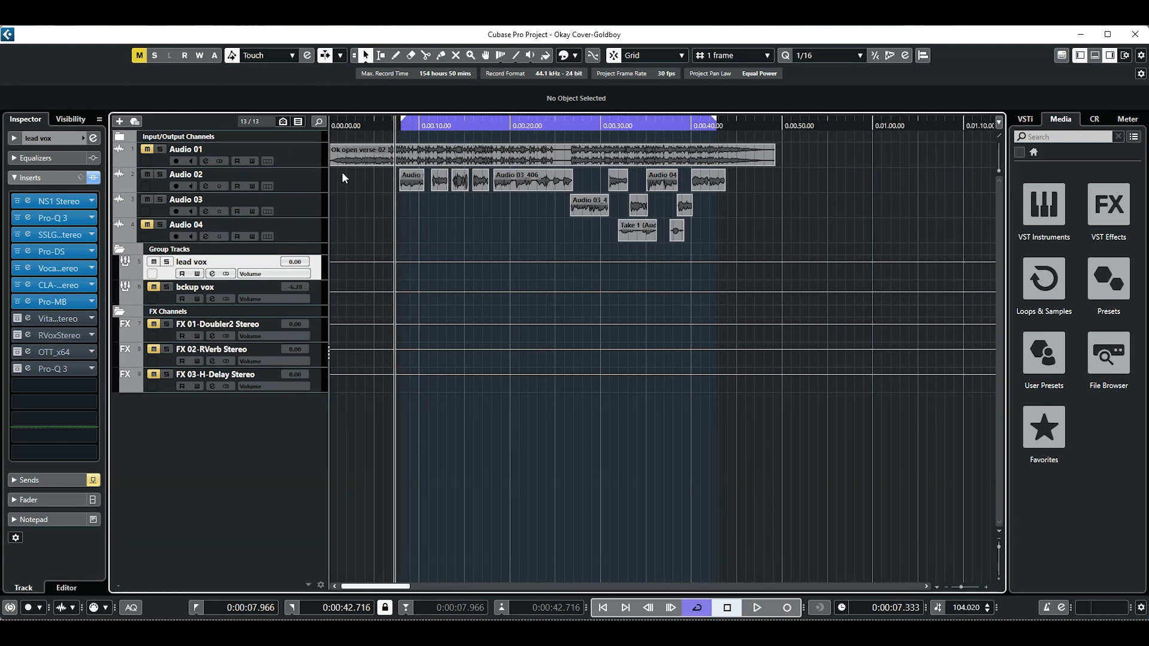
left_click(18, 301)
key("space")
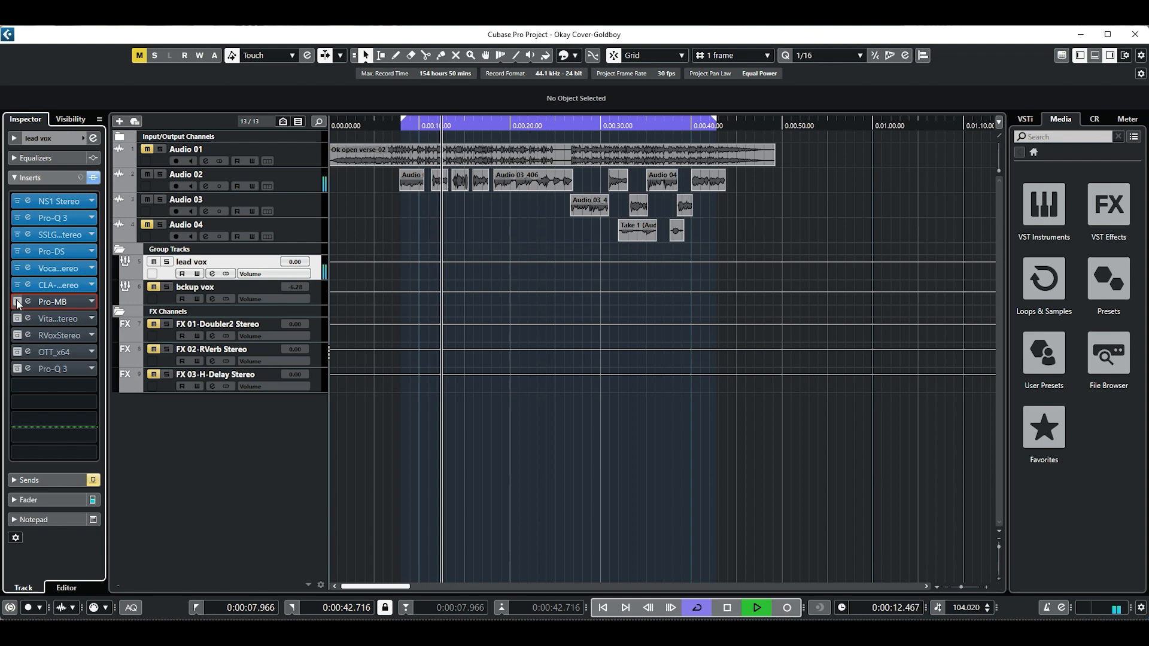
key("space")
left_click(17, 302)
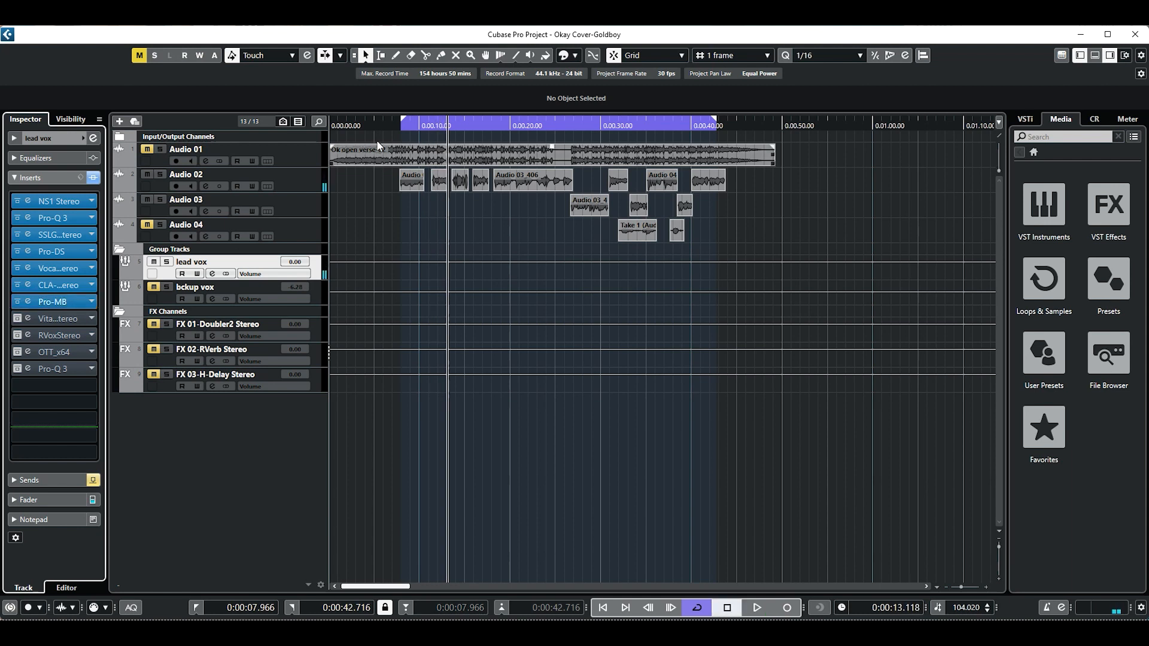
Play the lead vocal alone with Pro-MB active from just before the loop start and return the playhead there.
left_click(395, 126)
key("space")
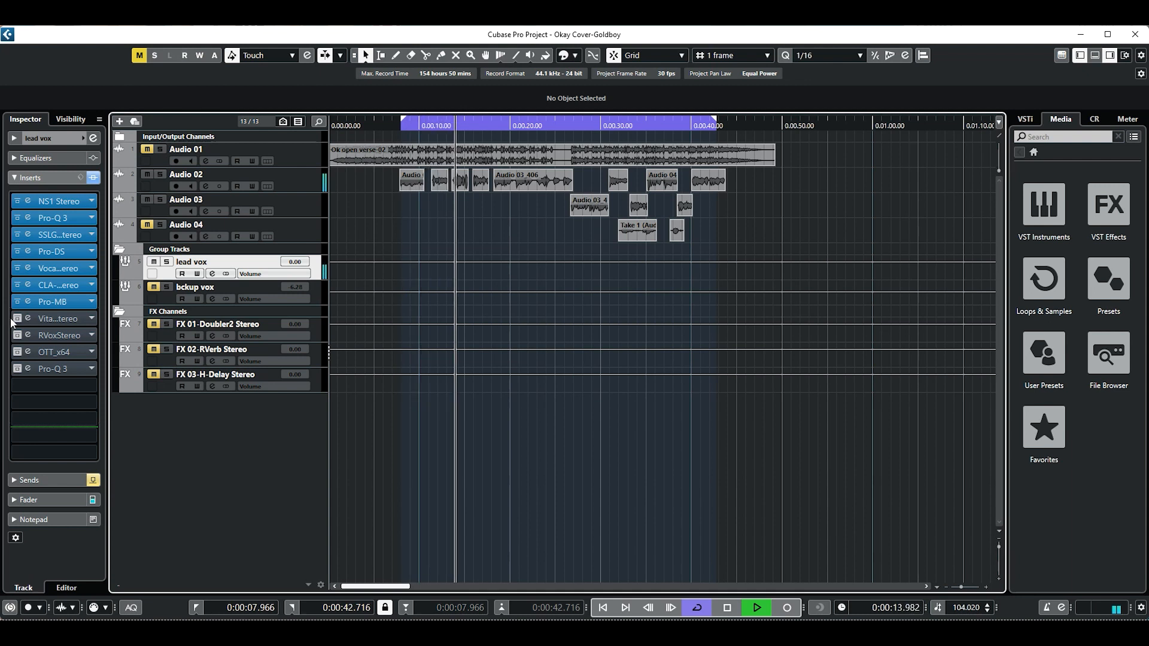
key("space")
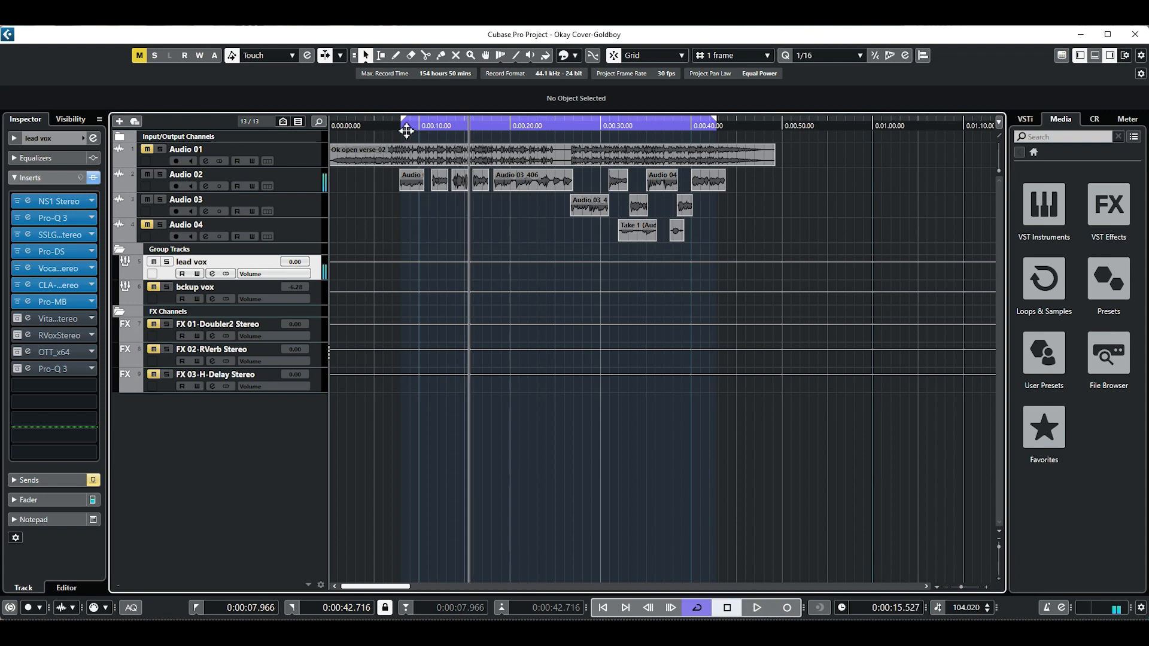
left_click(401, 130)
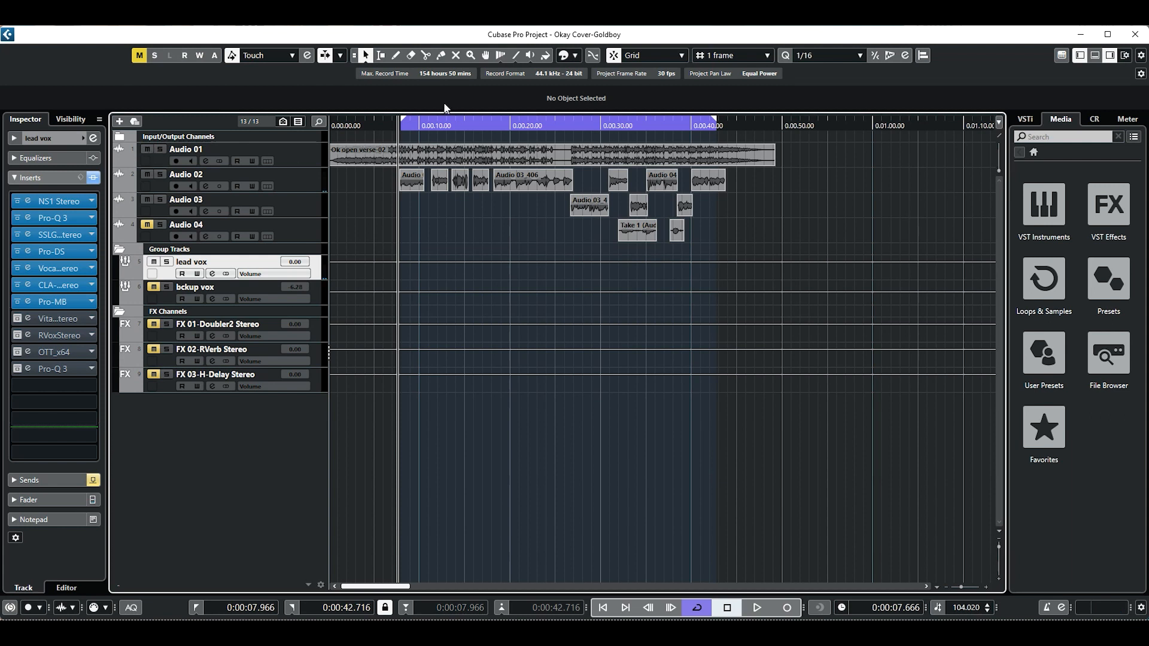
Play the Pro-MB-processed vocal with Audio 01 unmuted, mute that track again and return the playhead to the loop start.
key("space")
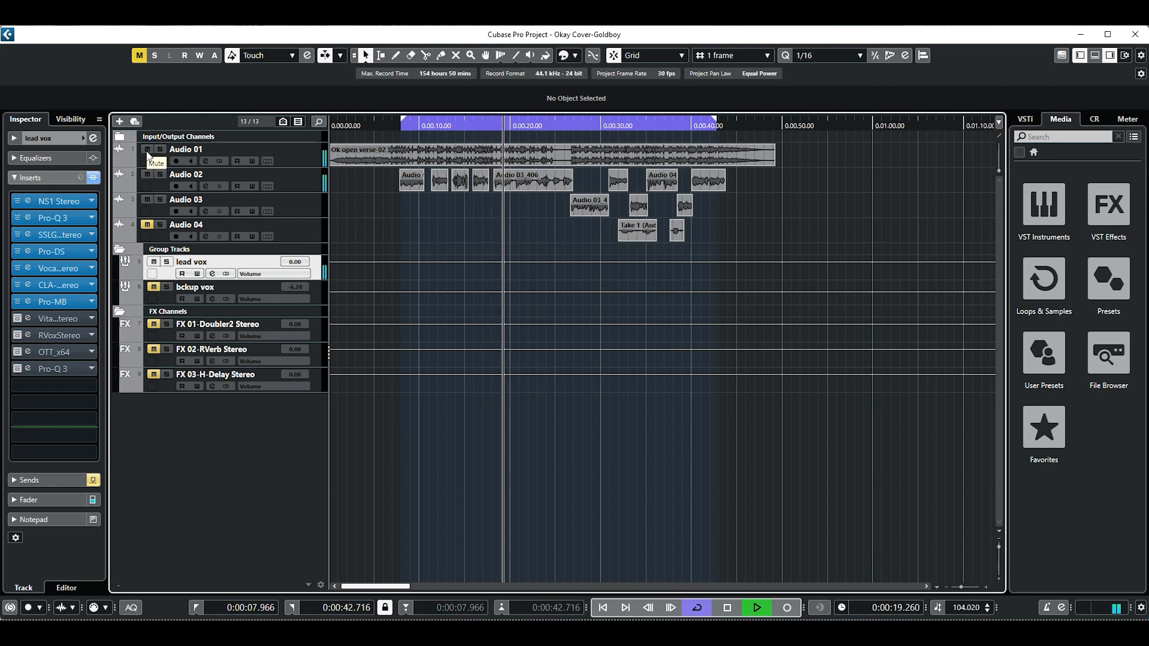
key("space")
left_click(402, 129)
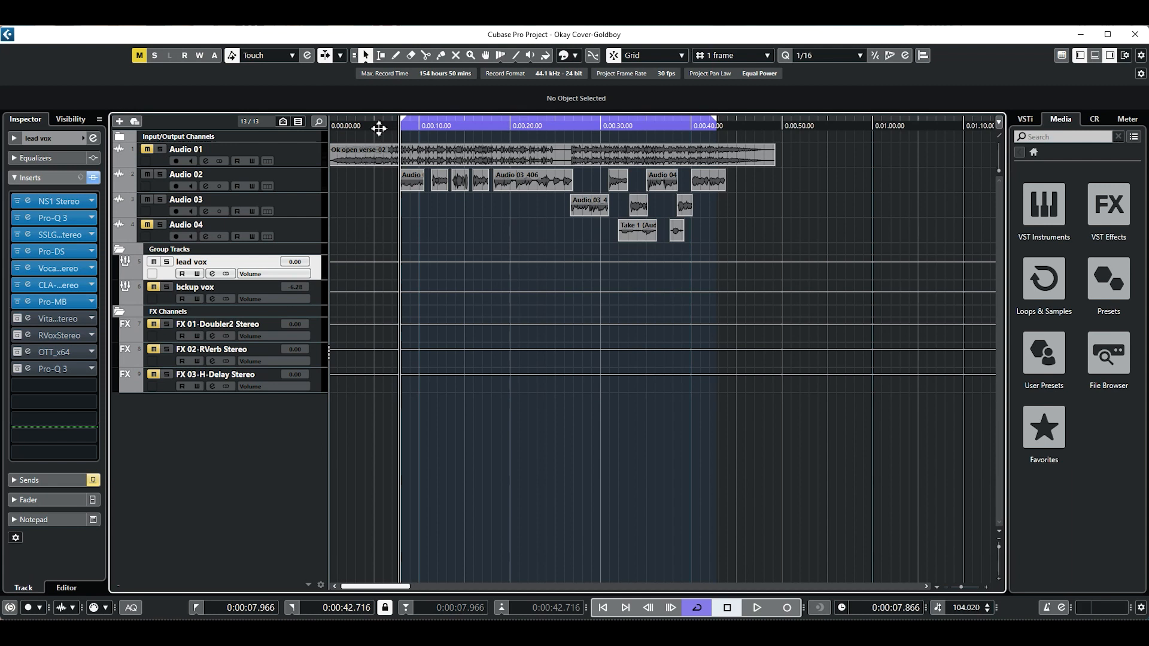
Activate the Vitamin Stereo insert, open its editor and place the window higher over the arrangement.
left_click(17, 319)
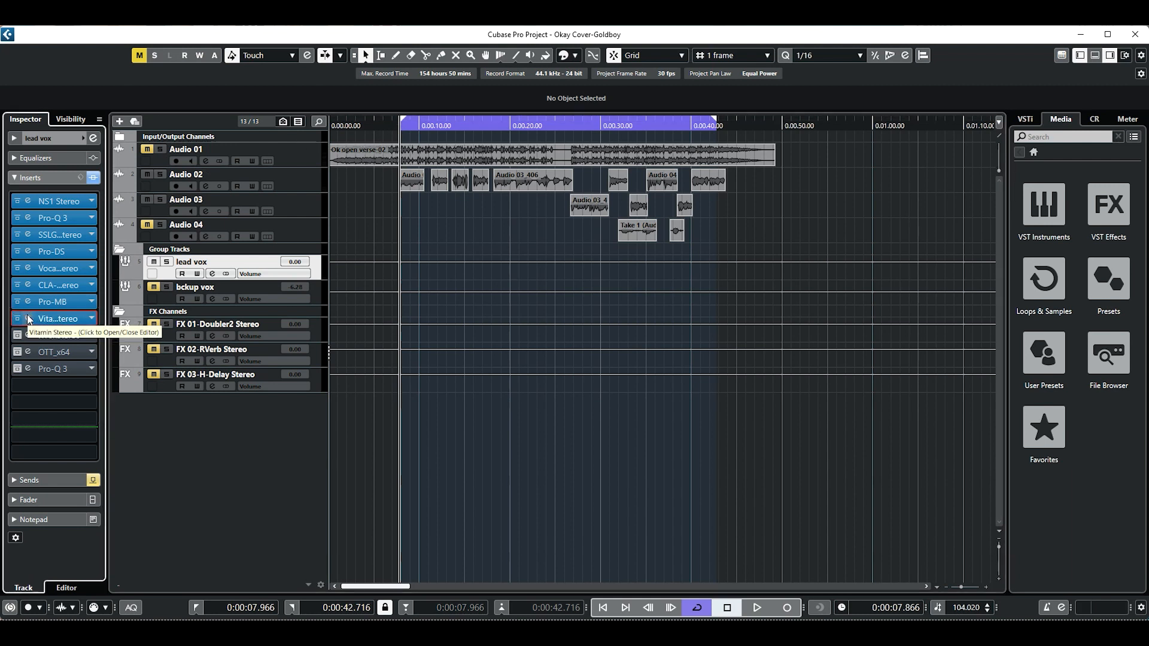
left_click(27, 317)
left_click_drag(592, 331, 606, 211)
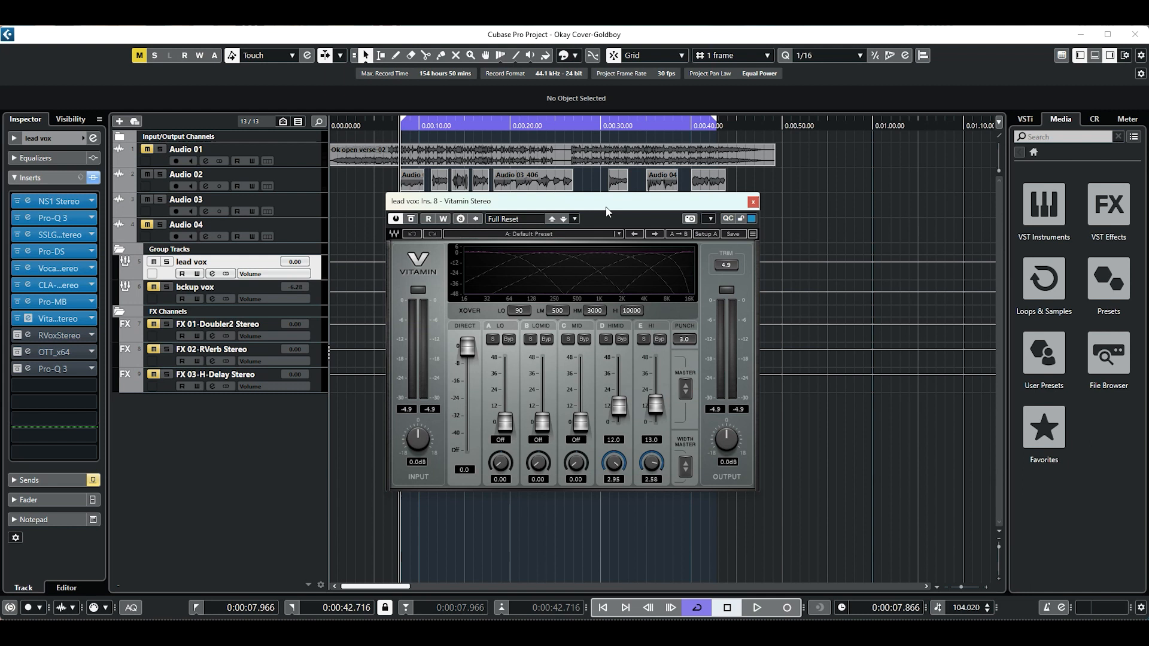
left_click_drag(519, 207, 519, 216)
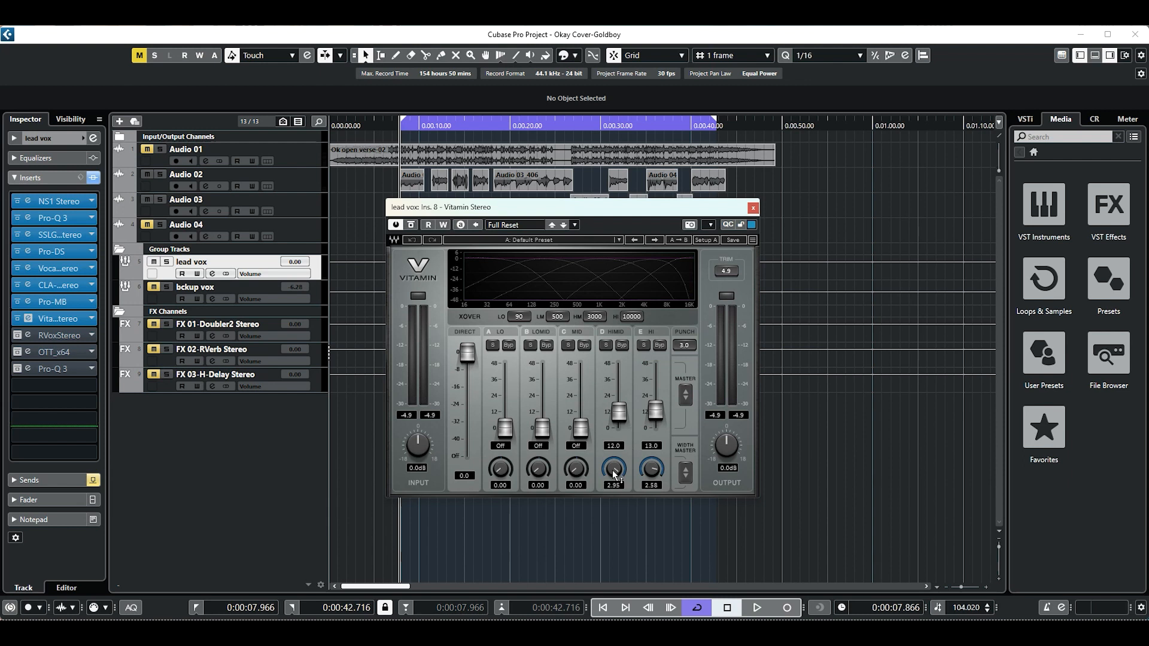
Try Vitamin's HiMid width control, review the Hi width, HiMid level and upper crossovers, and close the editor.
left_click_drag(615, 475, 615, 513)
left_click_drag(614, 471, 614, 468)
left_click_drag(615, 470, 616, 471)
left_click(652, 469)
left_click(620, 413)
left_click(633, 316)
left_click(598, 316)
left_click(754, 208)
Bypass the Vitamin Stereo insert and play the lead vocal alone without it.
left_click(15, 322)
key("space")
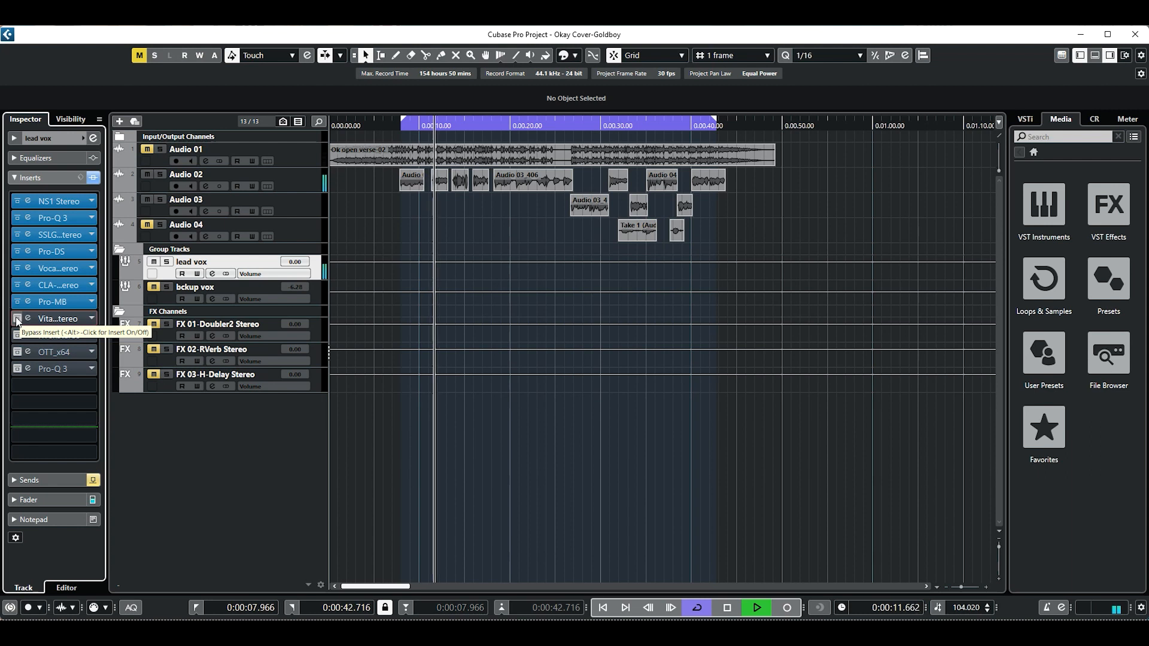
key("space")
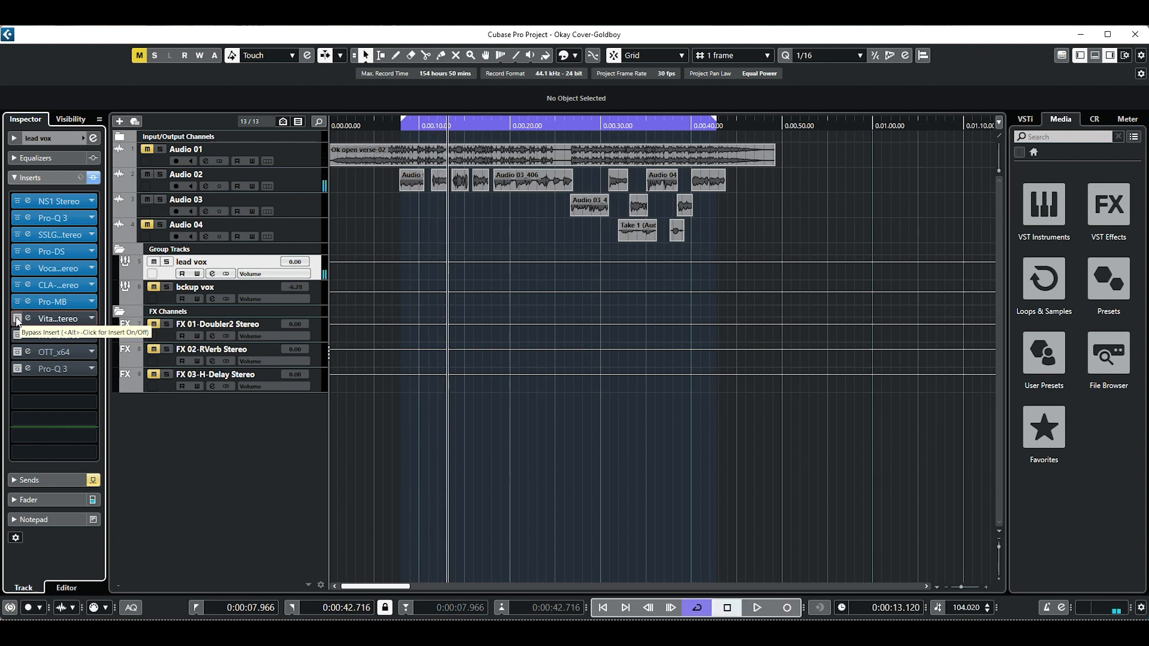
Reactivate Vitamin Stereo and play the lead vocal alone from just before the loop start for comparison.
left_click(395, 126)
key("space")
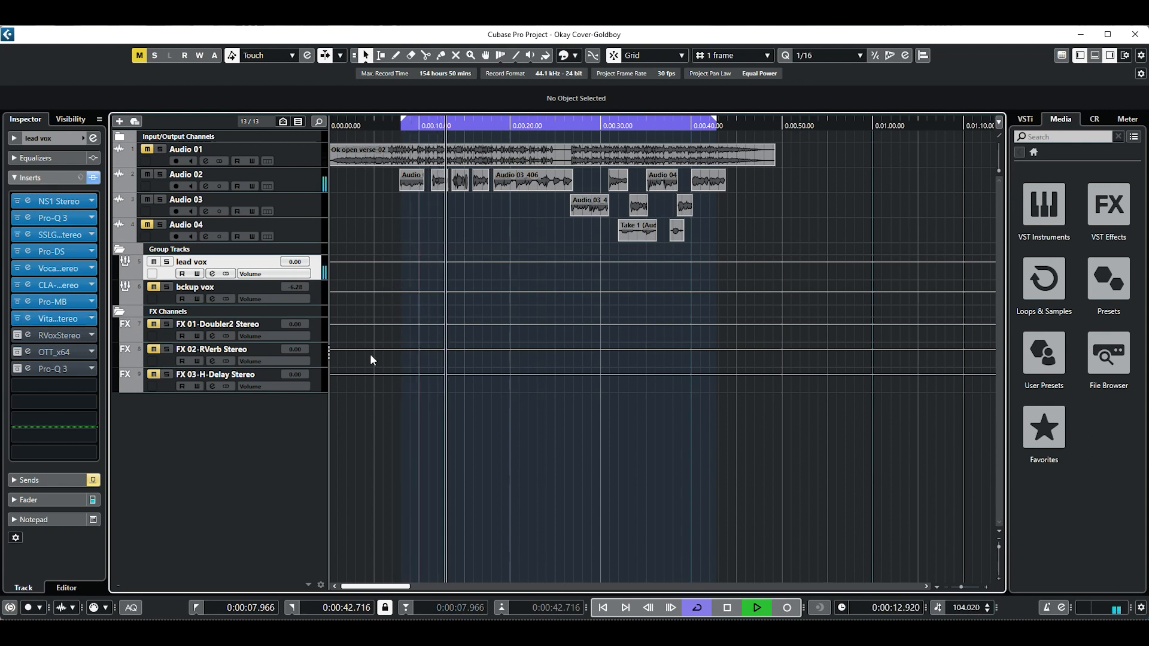
key("space")
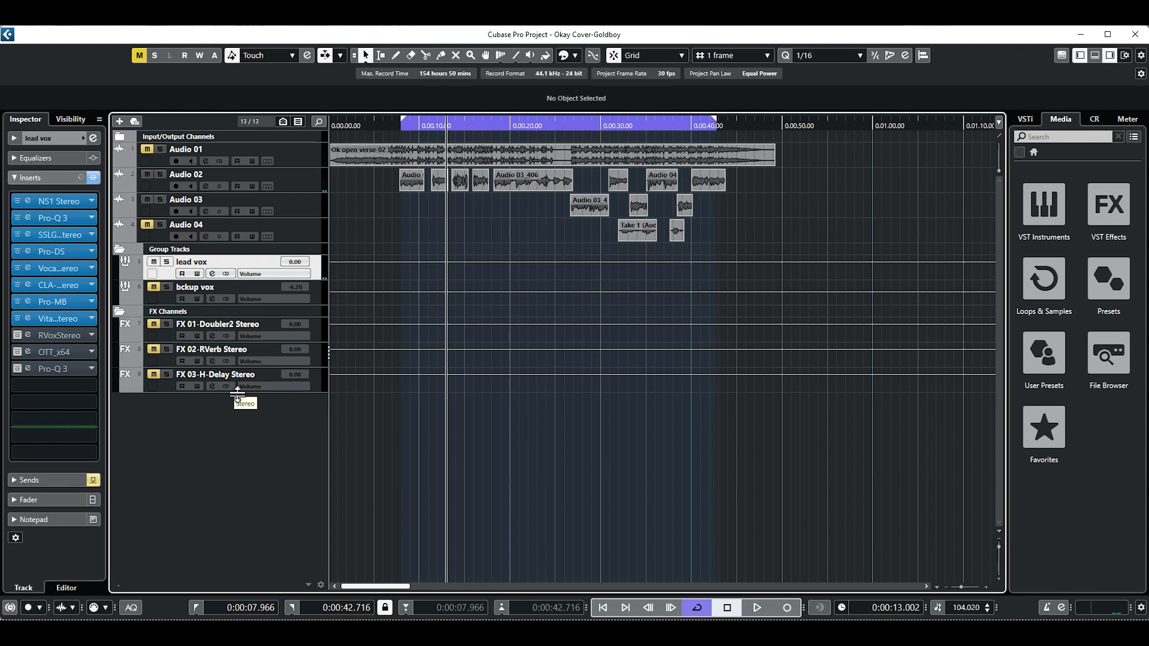
Stop playback and return the playback position to just before the loop start.
key("space")
left_click(405, 128)
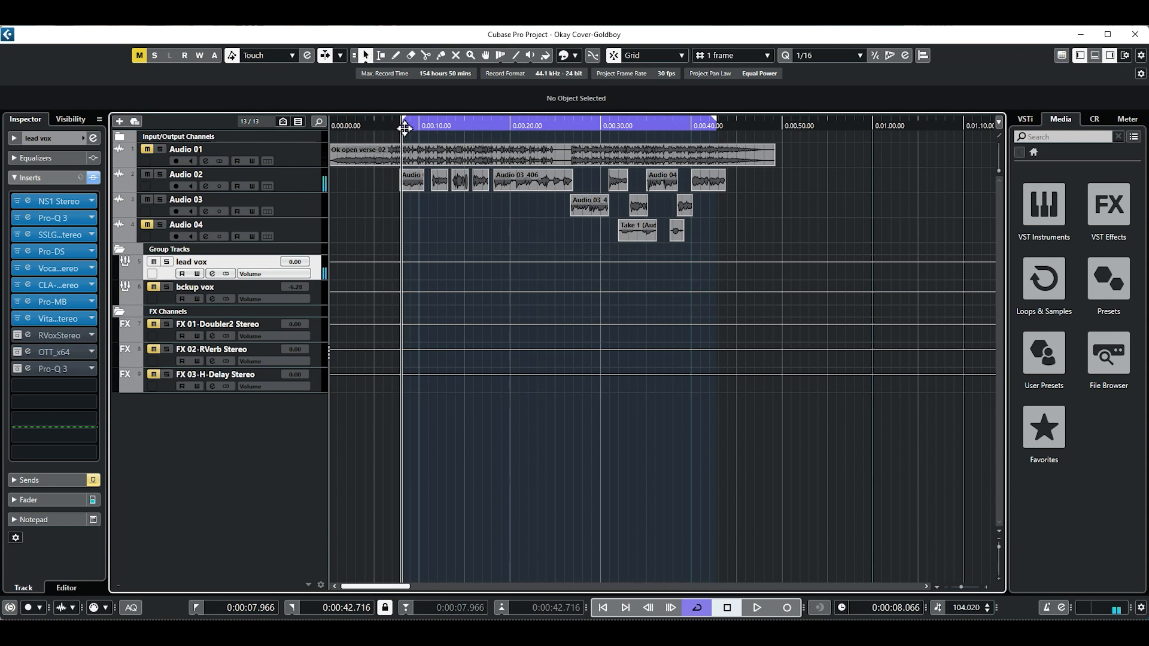
left_click(398, 126)
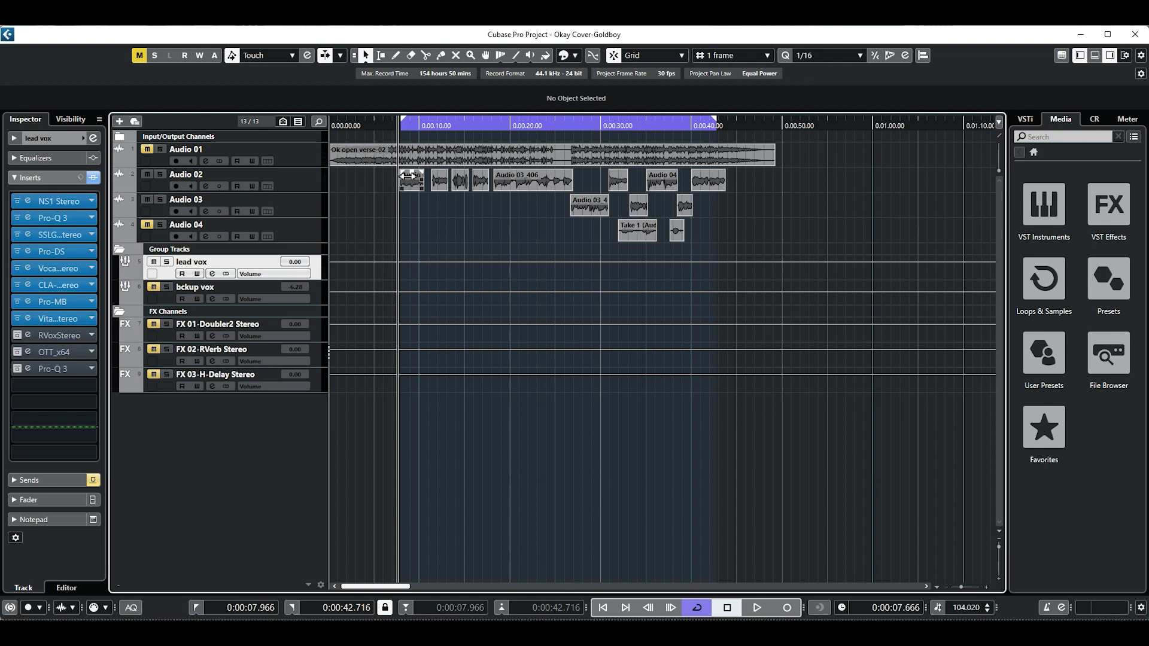
Activate the RVox Stereo insert, open its editor and place the window slightly lower over the arrangement.
left_click(28, 337)
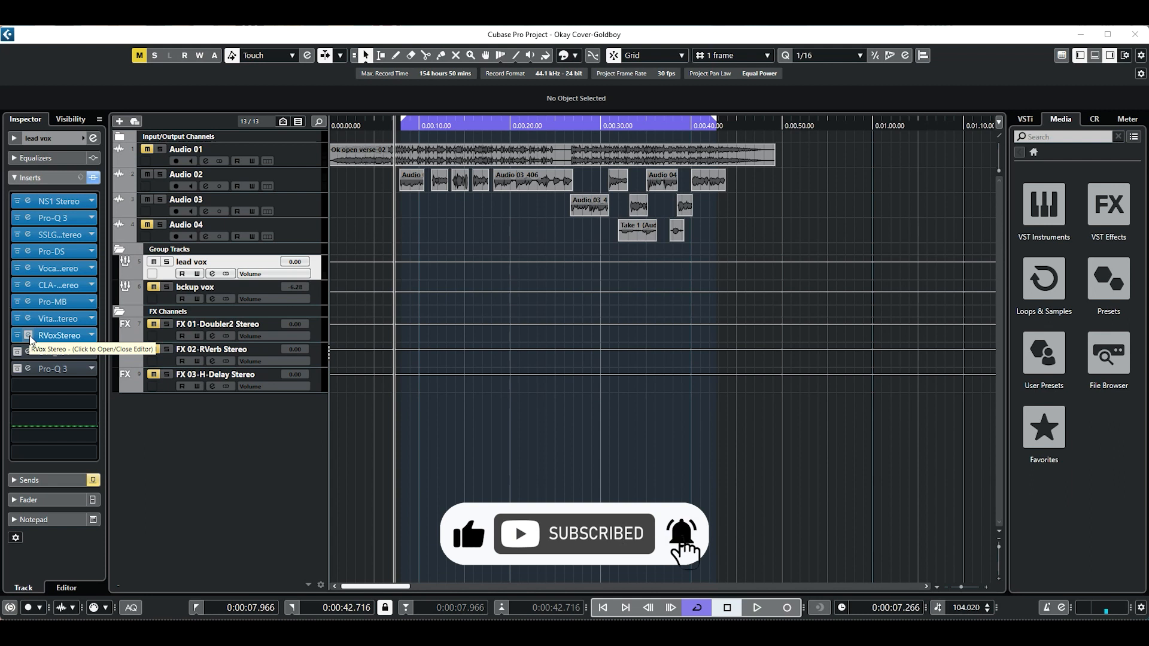
left_click(28, 336)
left_click(29, 335)
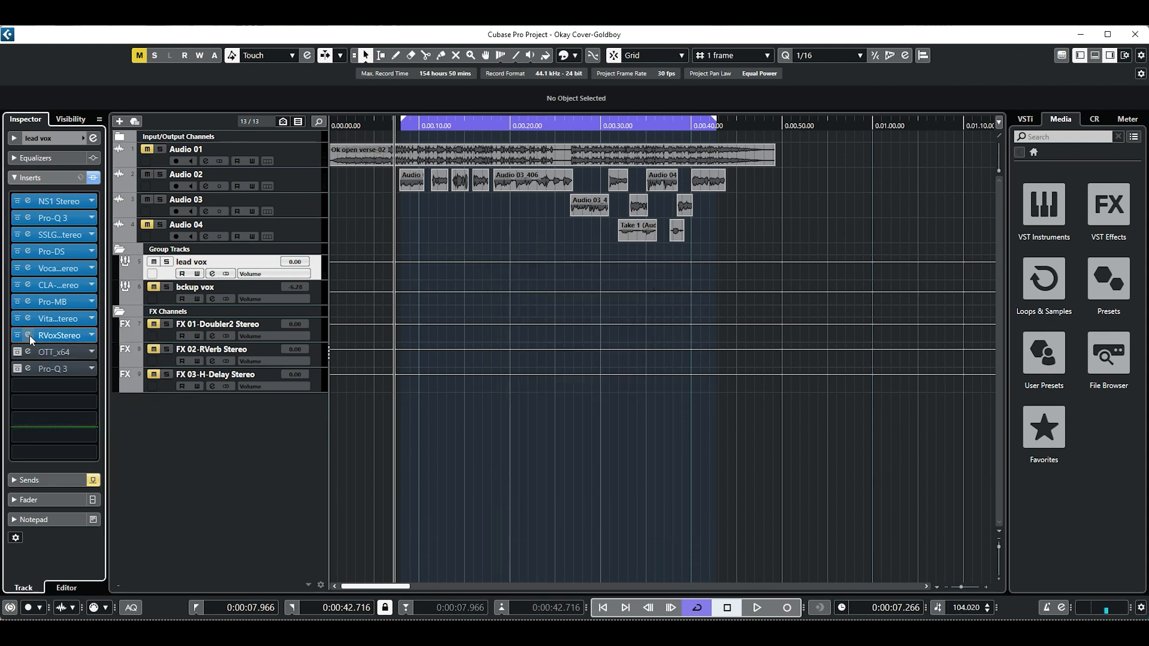
left_click(29, 335)
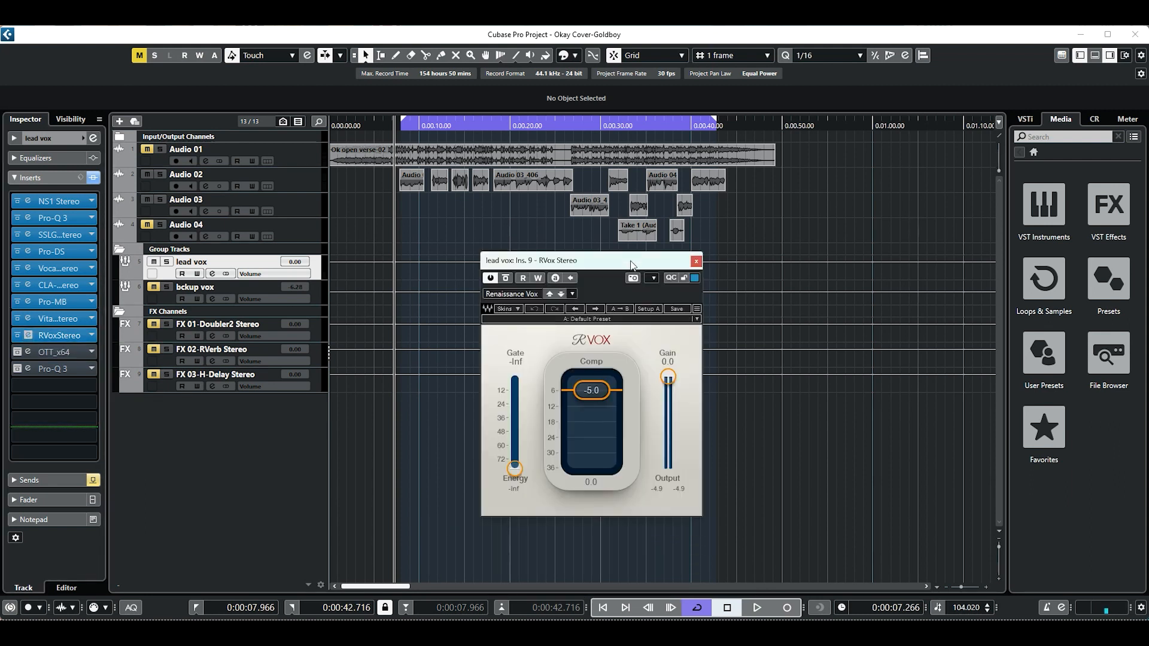
left_click_drag(631, 265, 658, 288)
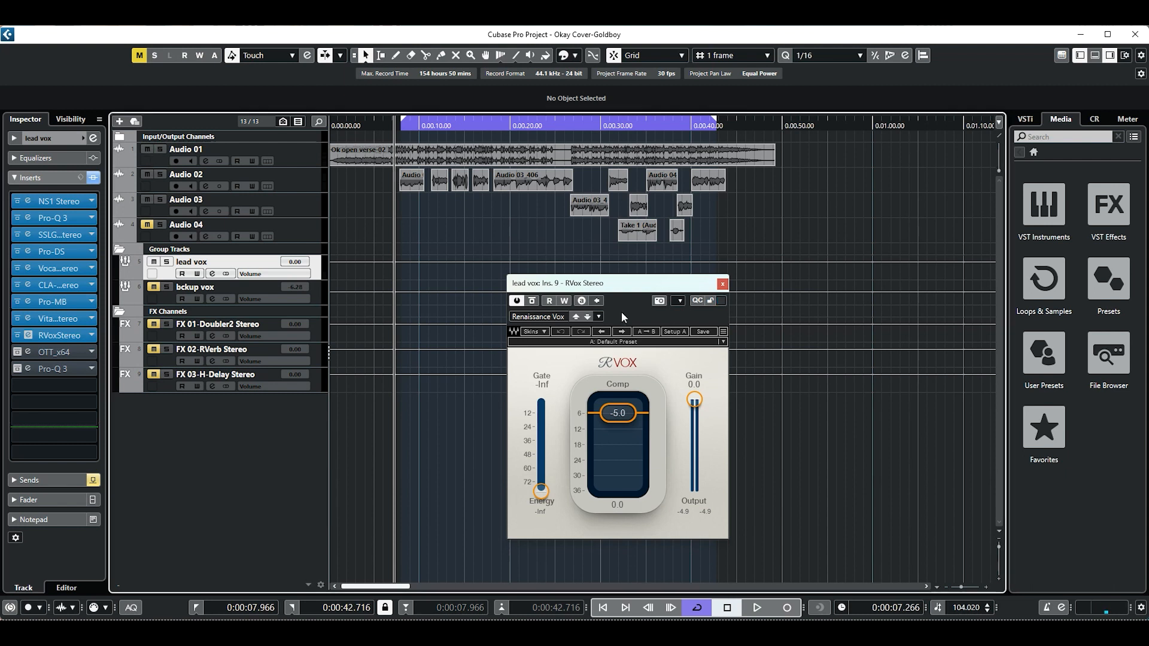
Play the lead vocal through RVox, muting Audio 01 partway, and return the playback position to just before the loop start.
key("space")
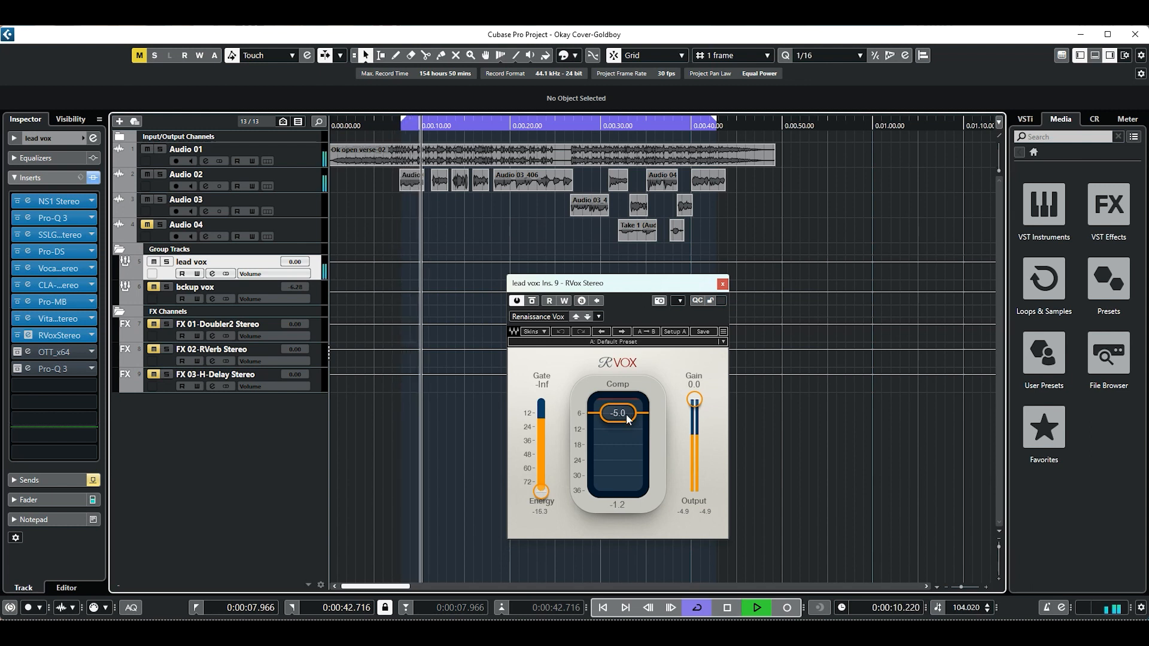
left_click(147, 150)
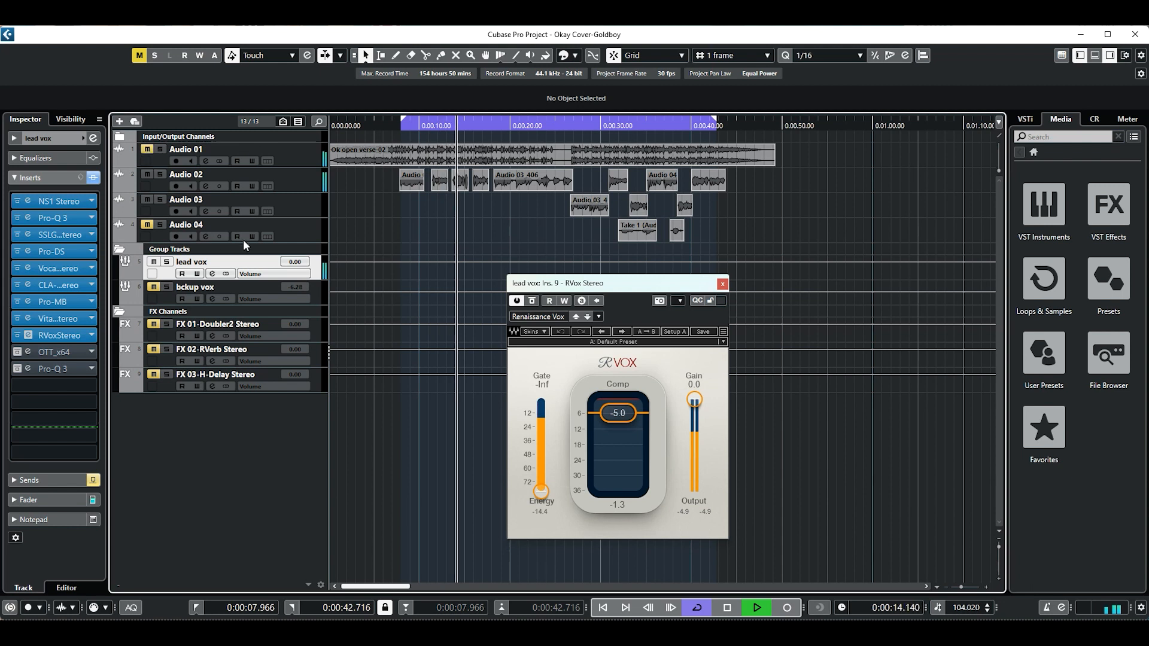
key("space")
left_click(400, 126)
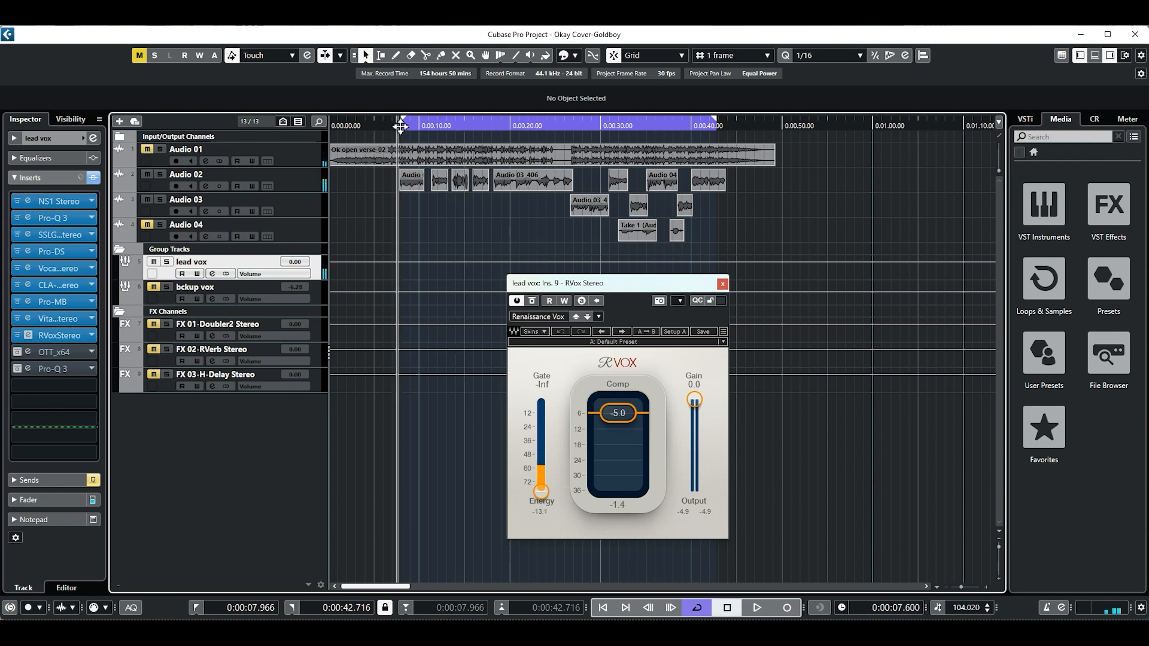
Try RVox's Comp at 0.0 while playing the lead vocal alone and with Audio 01 unmuted.
left_click(620, 417)
left_click_drag(620, 417, 620, 405)
key("space")
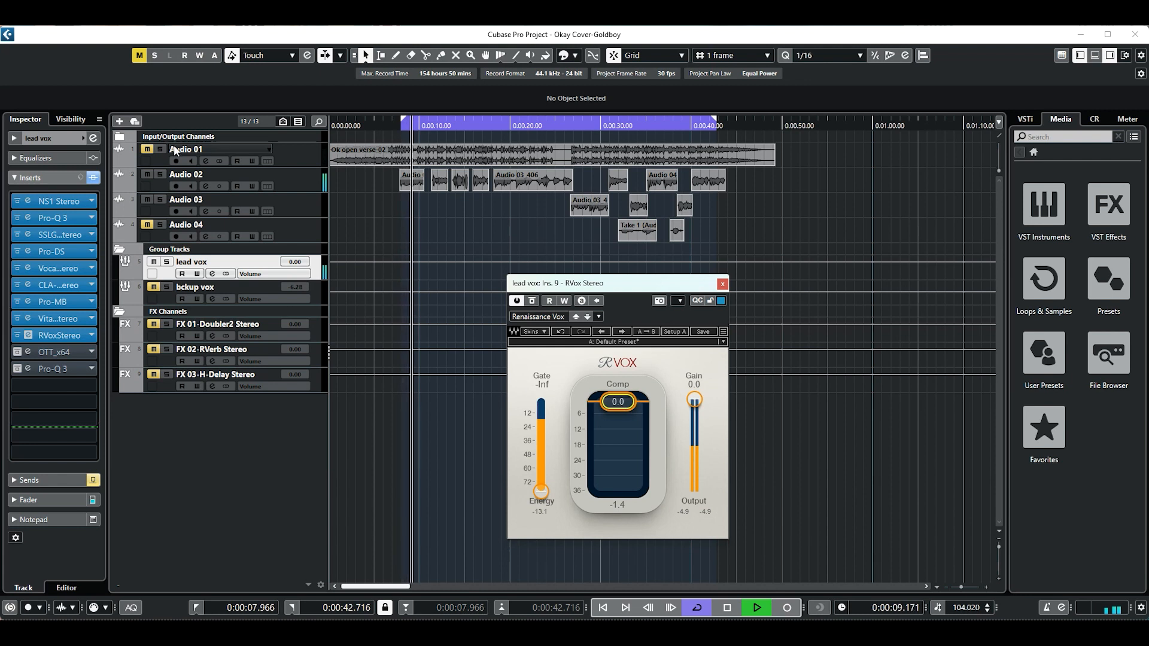
left_click(147, 150)
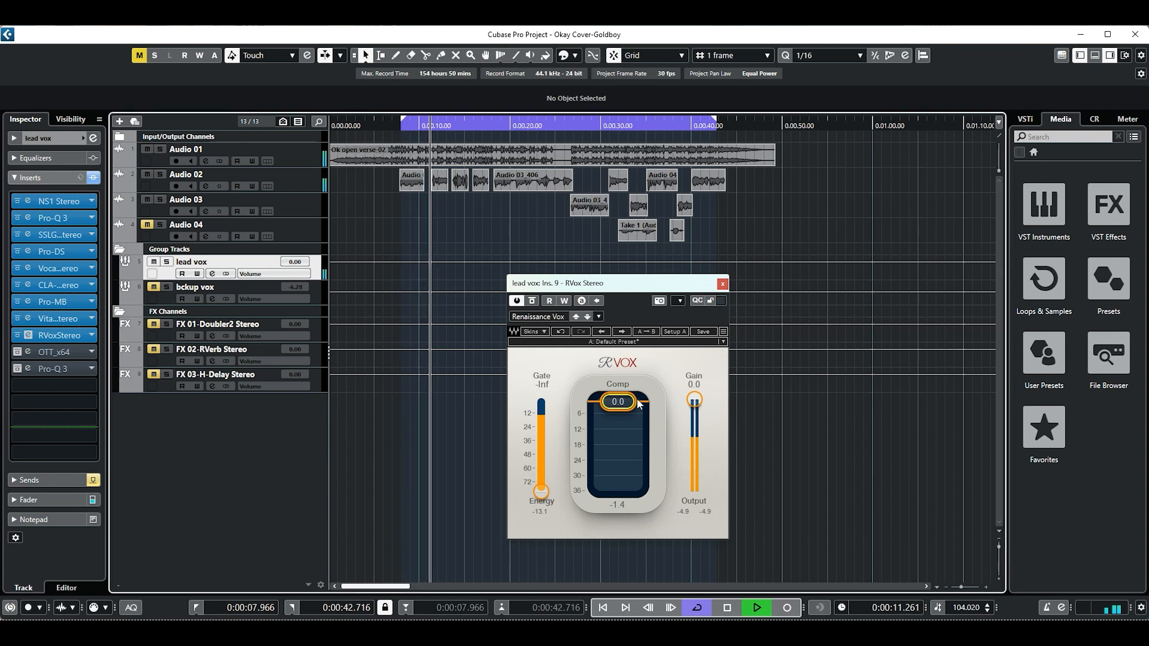
Set RVox's Comp to -5.0 during playback, stop playback and close the editor.
left_click_drag(617, 402, 618, 414)
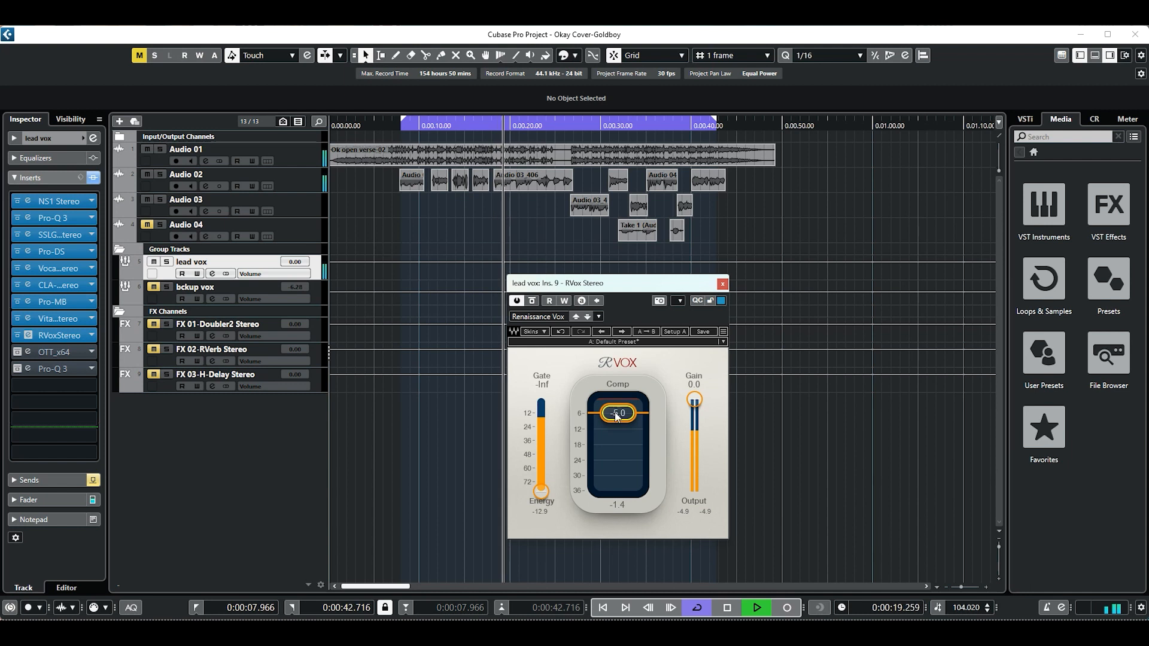
key("space")
left_click(722, 285)
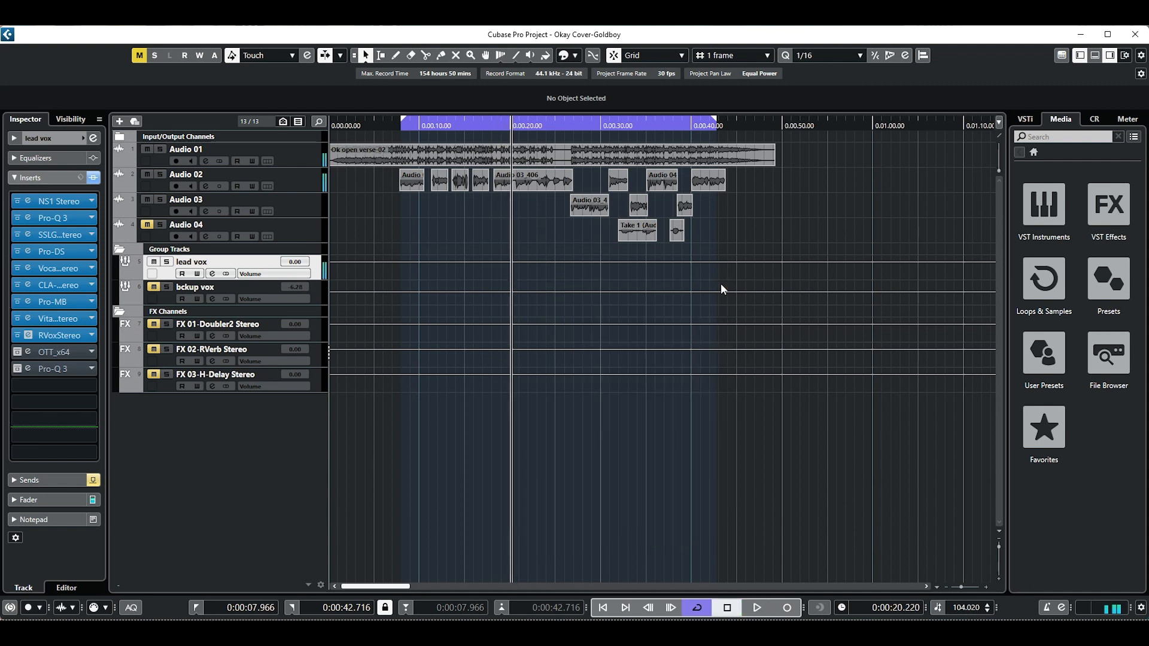
Activate the OTT_x64 insert, review its depth, time and gain settings in the editor, and close the editor.
left_click(401, 127)
left_click_drag(402, 127, 394, 130)
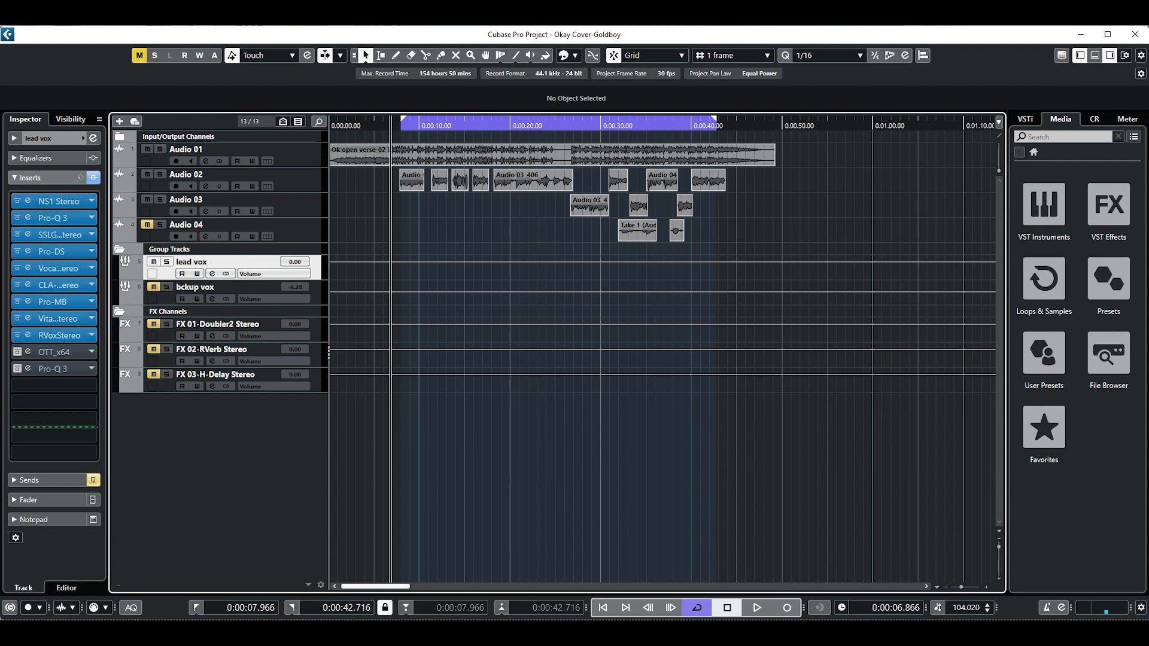
left_click(17, 353)
left_click(29, 353)
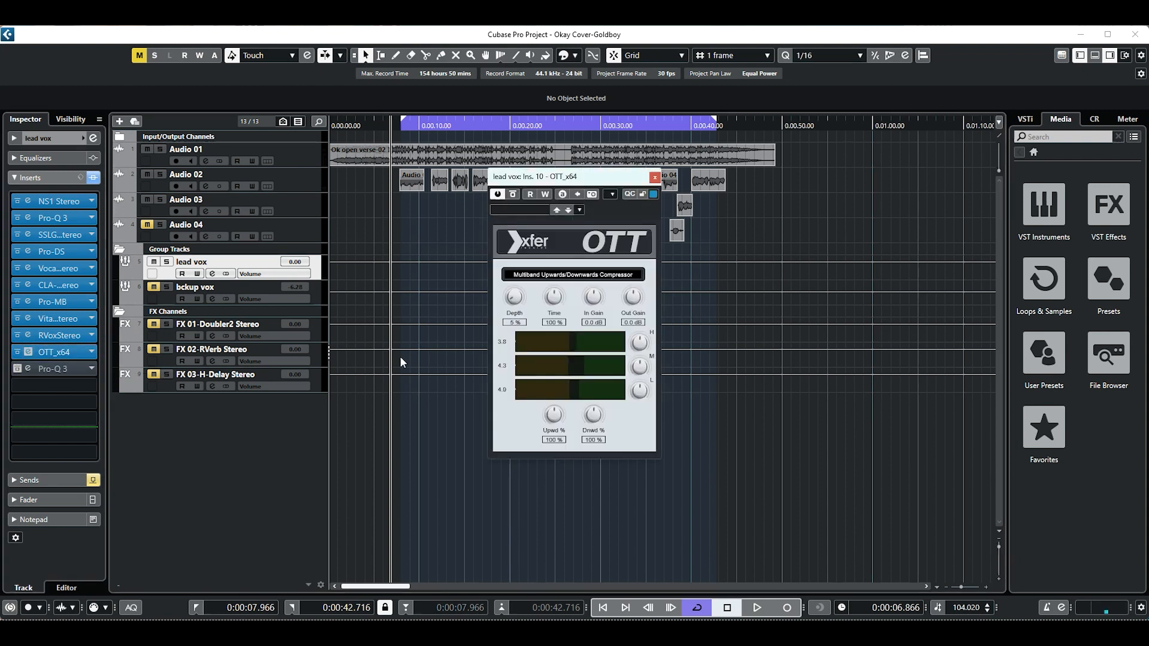
left_click_drag(613, 175, 673, 251)
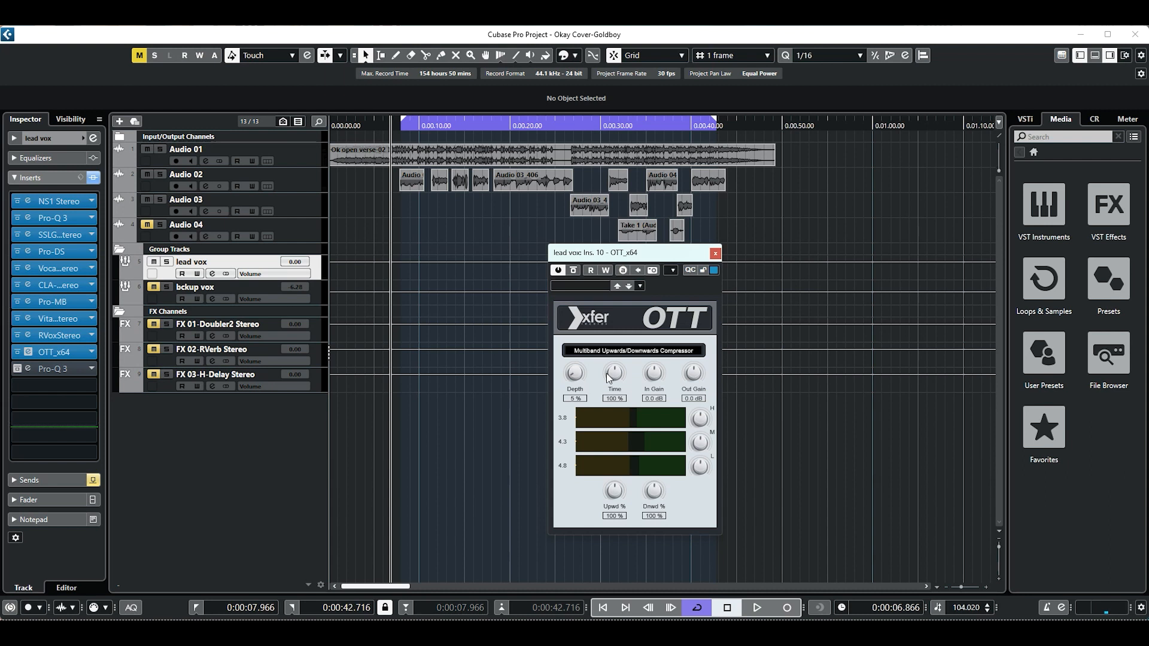
left_click(715, 254)
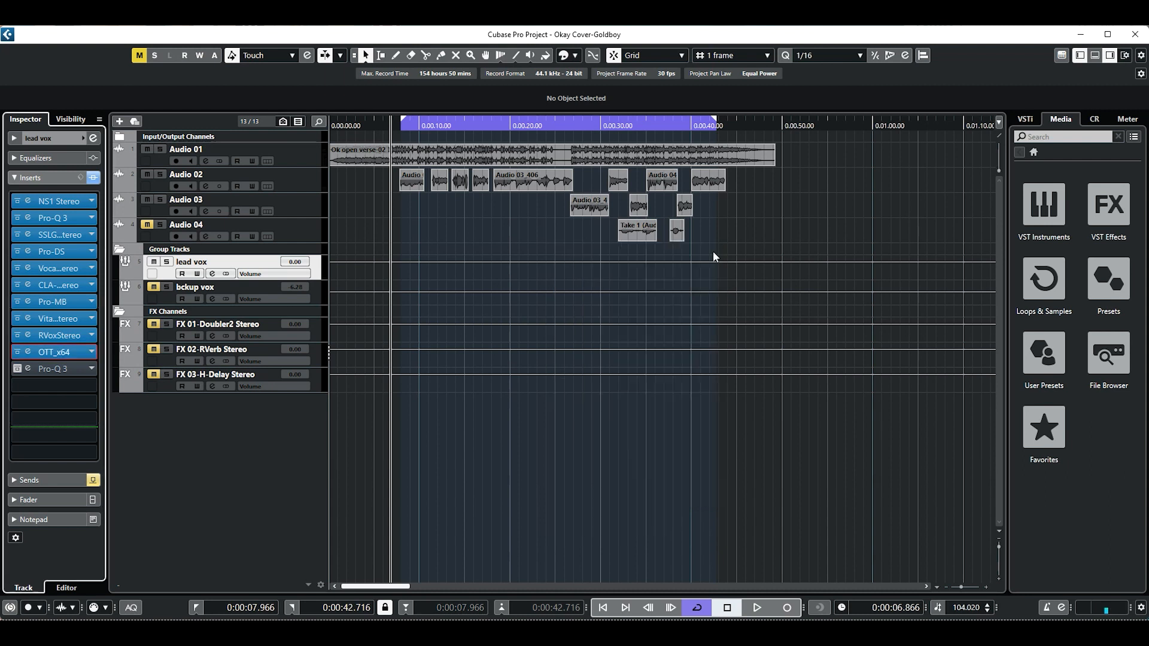
left_click(18, 370)
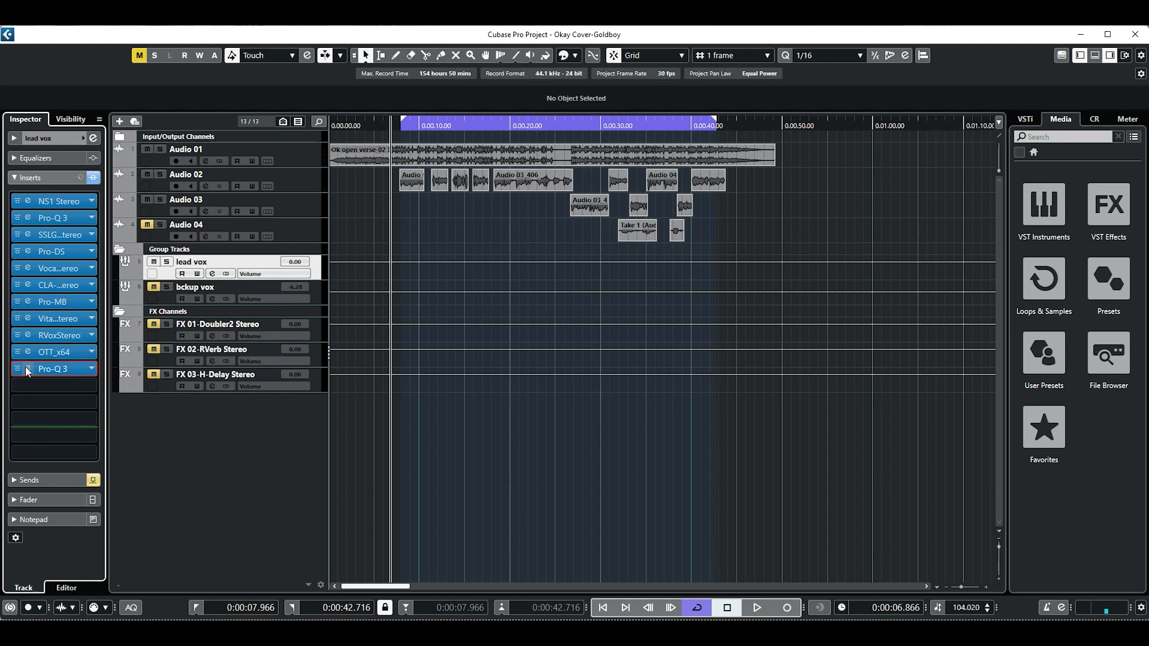
left_click(29, 369)
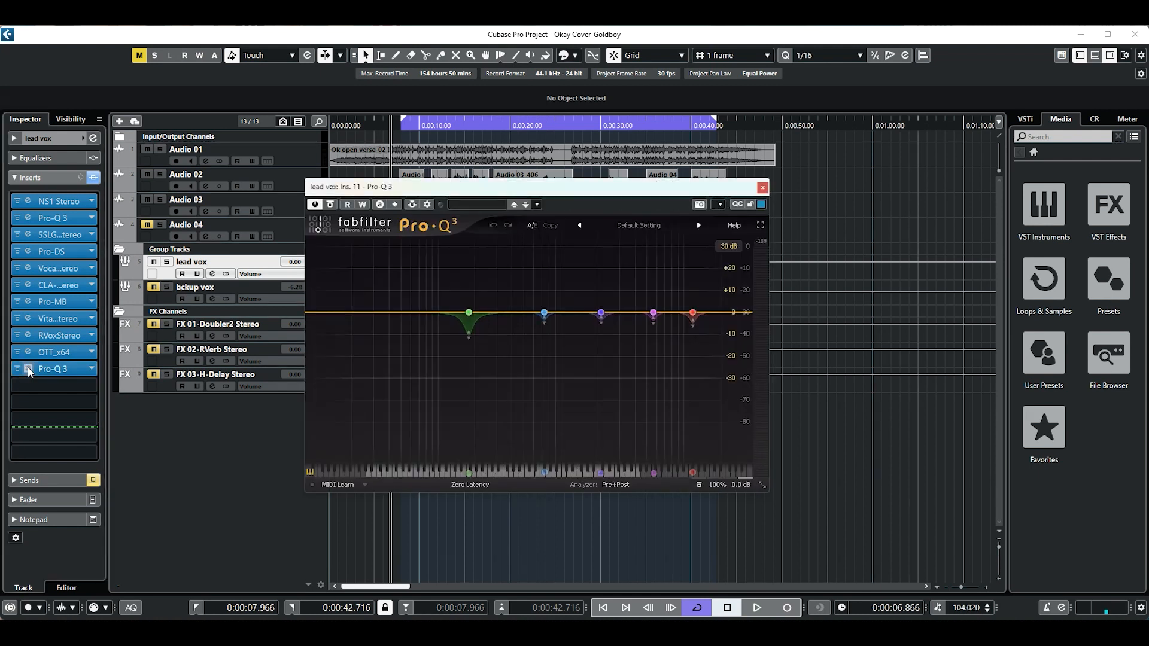
left_click(18, 370)
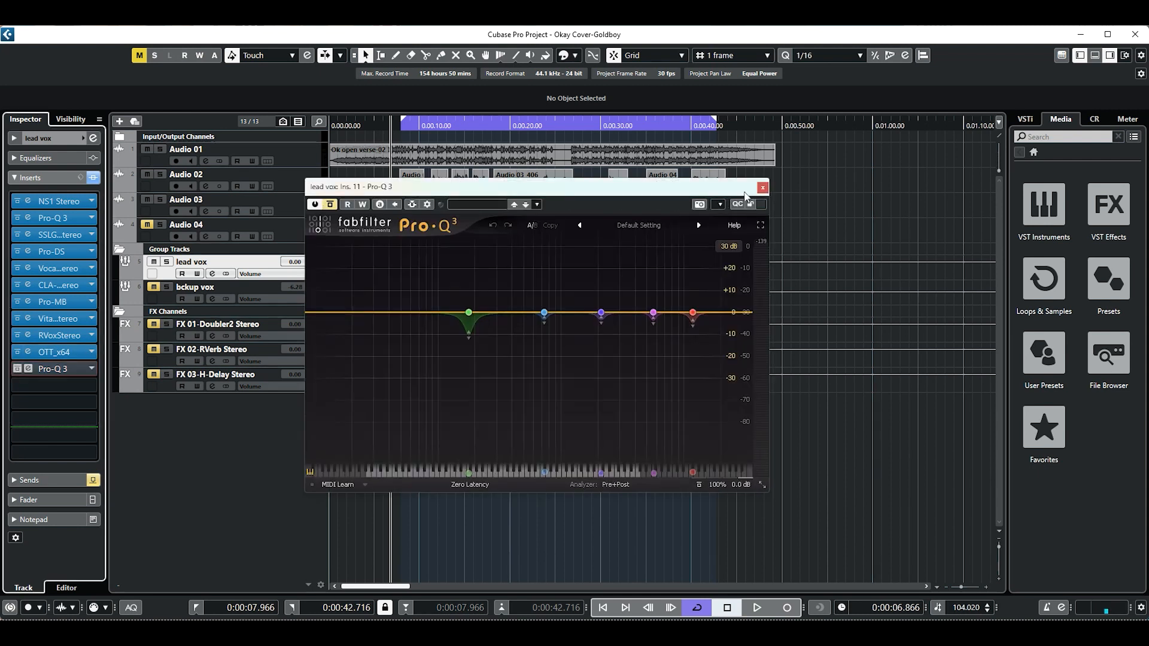
left_click(763, 188)
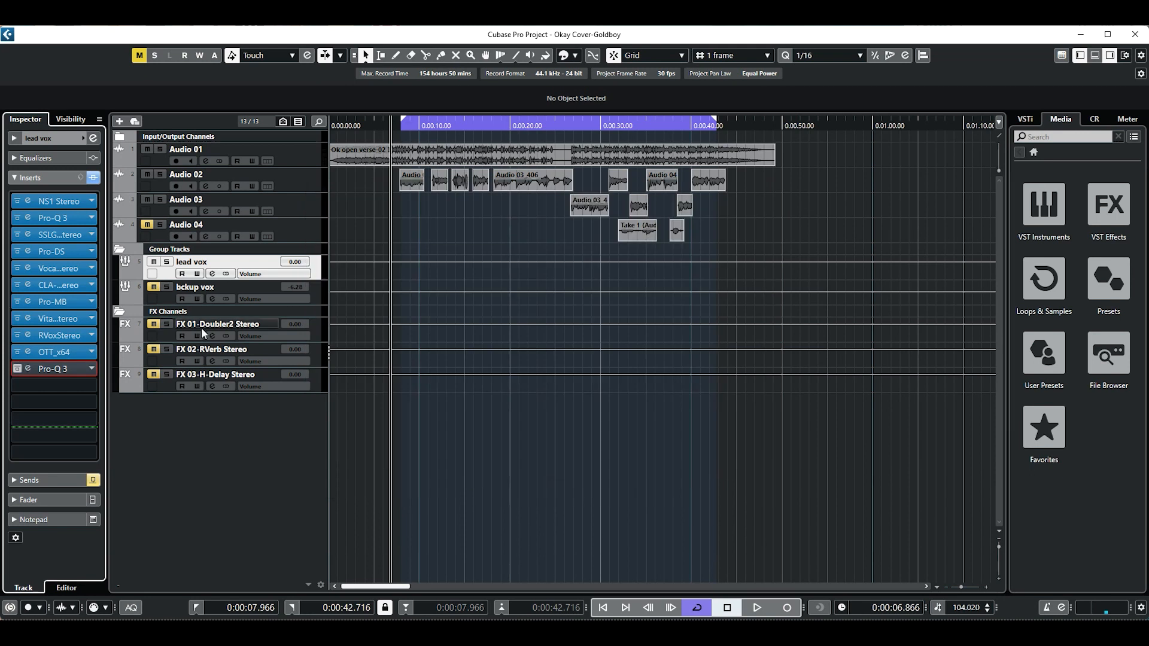
Bypass the OTT_x64 insert and play the lead vocal with Audio 01 without it.
left_click(18, 352)
key("space")
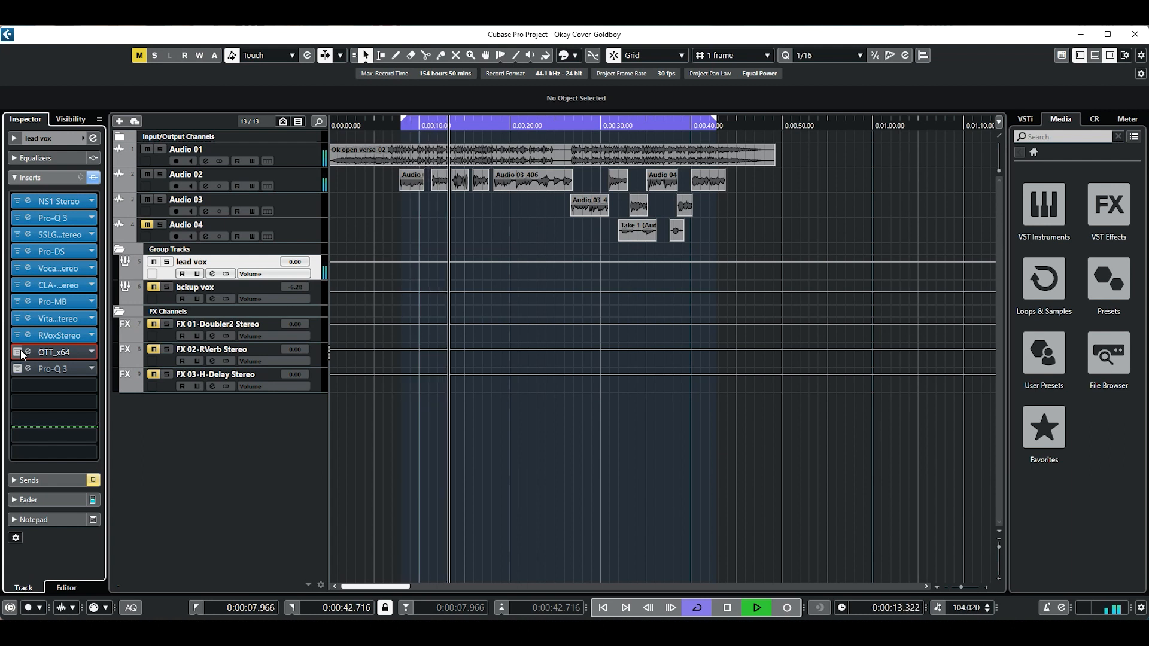
key("space")
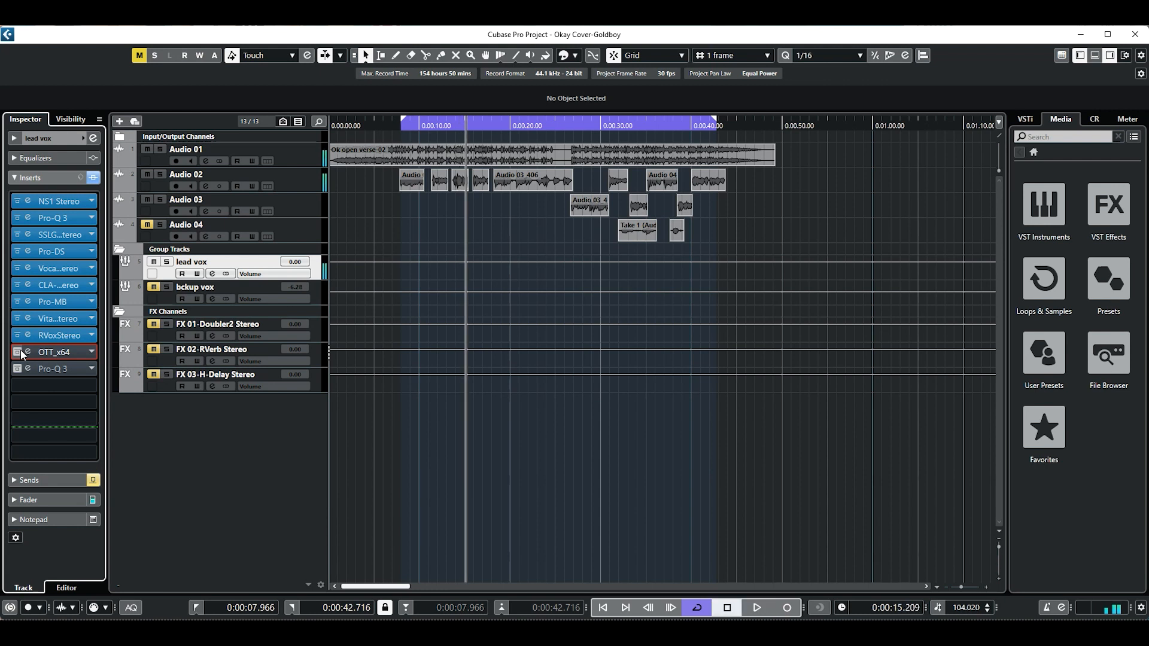
Reactivate OTT_x64 and play the lead vocal from the loop start with Audio 01 for comparison.
left_click(18, 353)
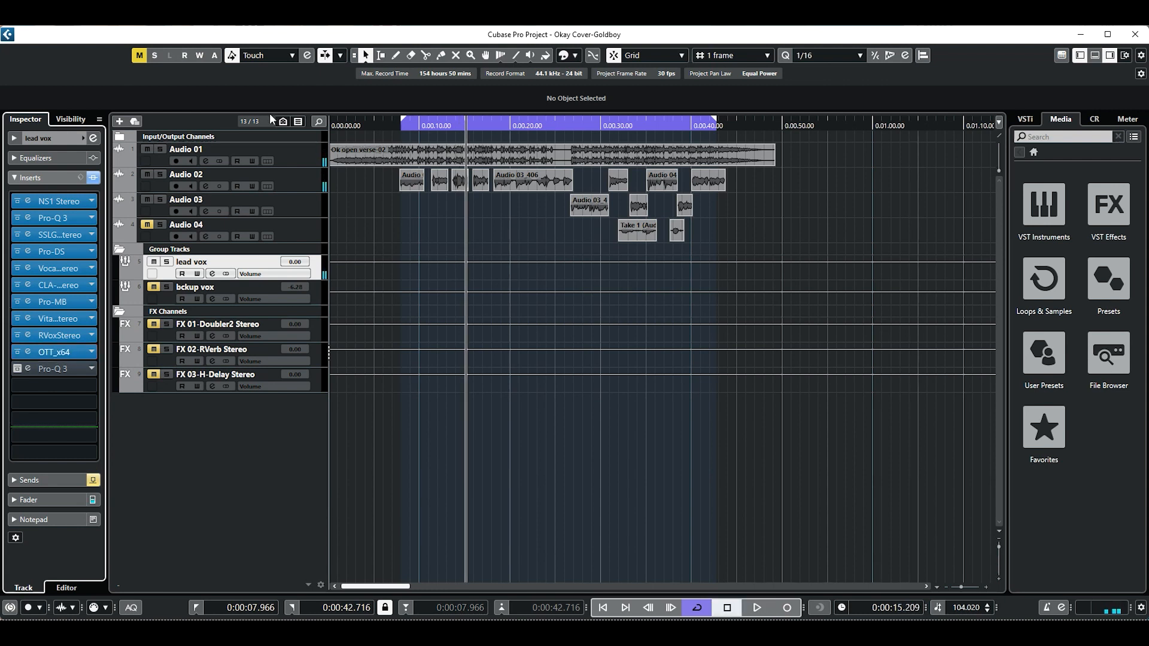
left_click(401, 127)
key("space")
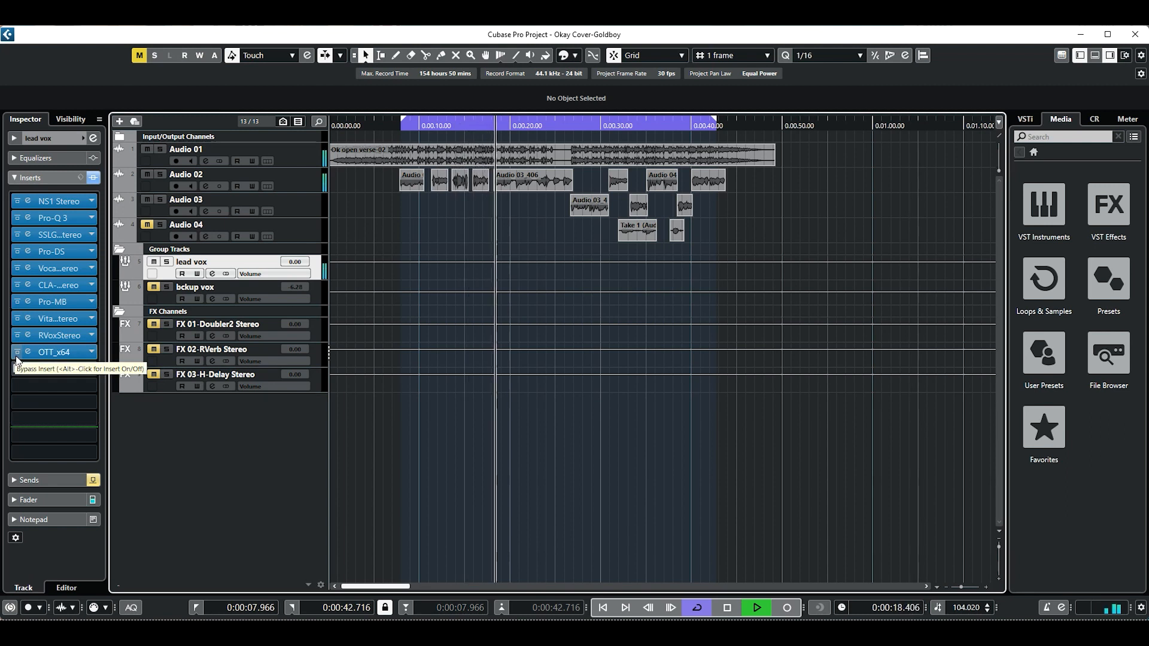
key("space")
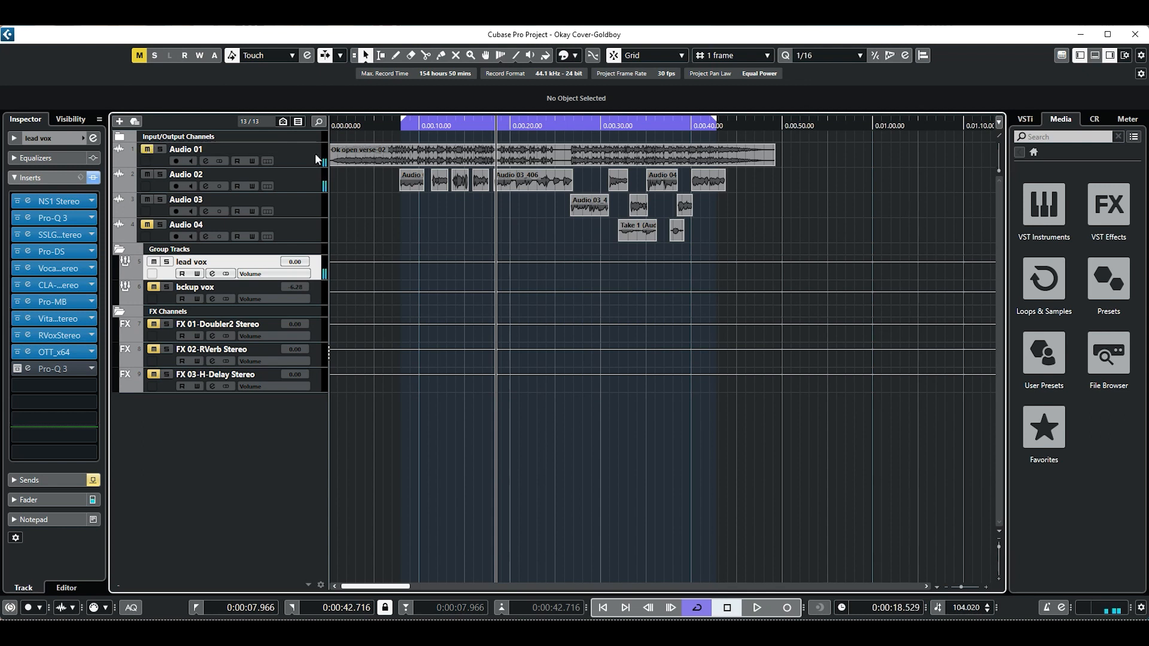
Bypass OTT_x64 again and play the lead vocal alone from just before the loop start.
left_click(396, 126)
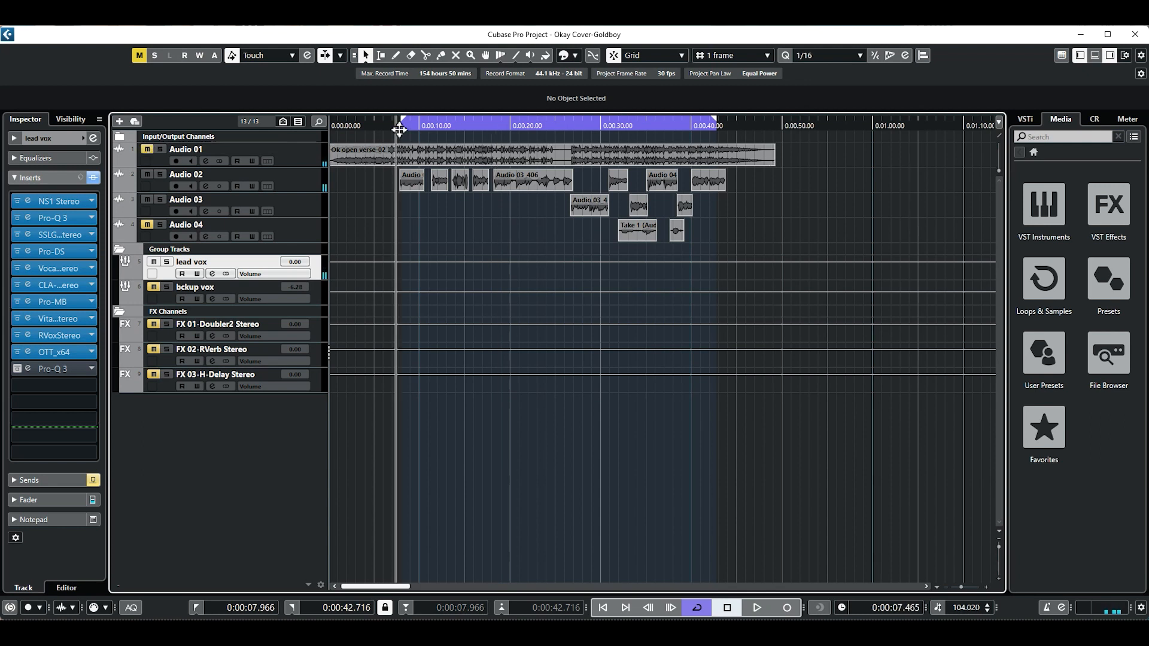
left_click(18, 352)
key("space")
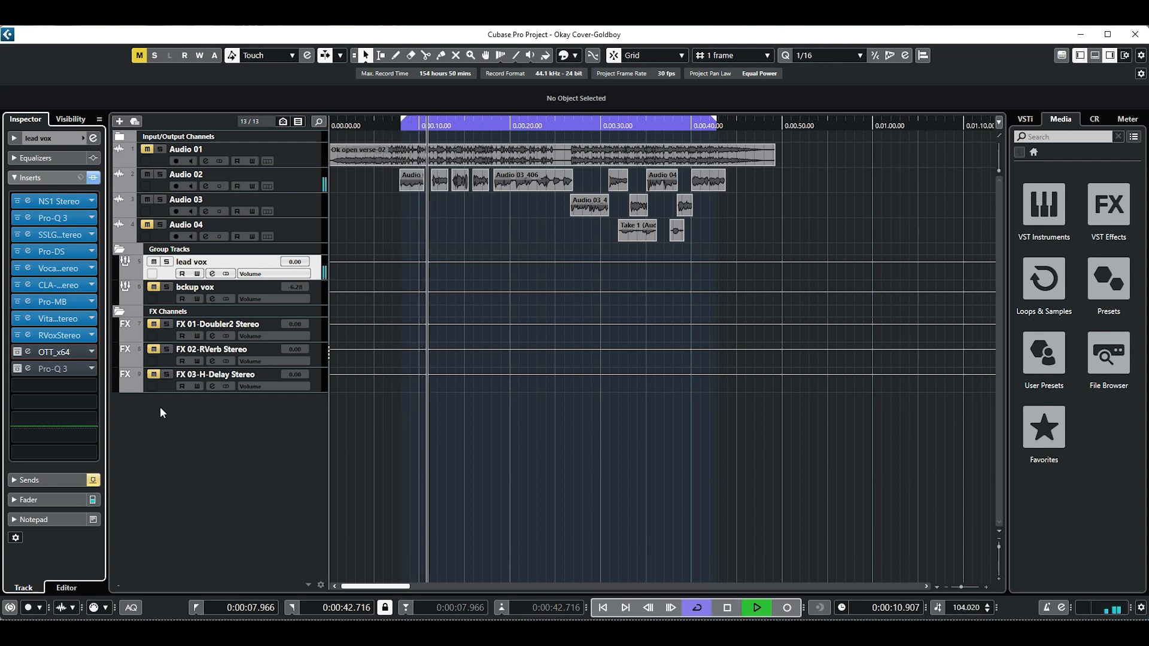
key("space")
Reactivate OTT_x64 and play the lead vocal alone through it from before the loop start.
left_click_drag(402, 127, 392, 126)
left_click(18, 352)
key("space")
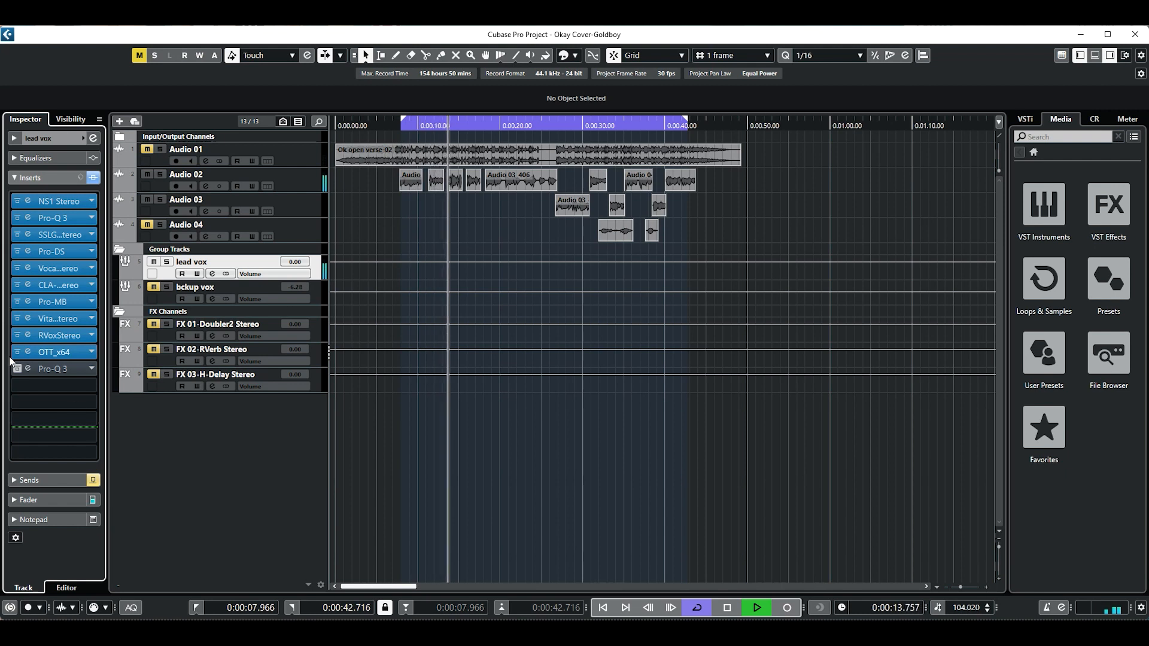
key("space")
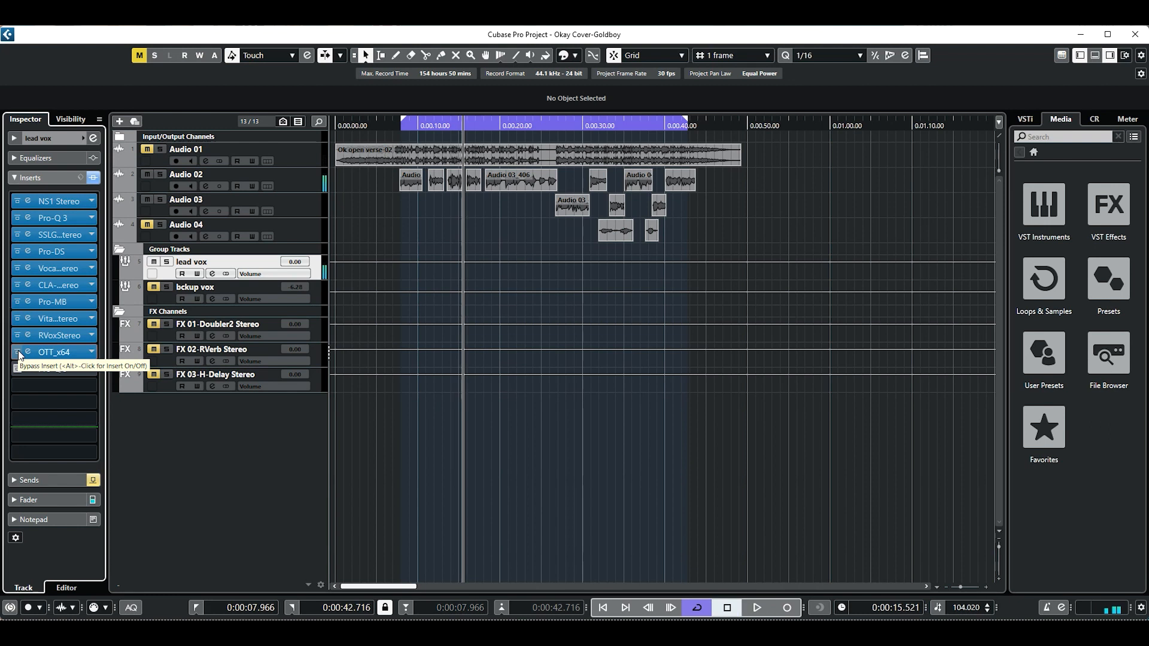
Activate the last Pro-Q 3 insert, open its editor and place the window lower to review its EQ bands.
left_click(398, 126)
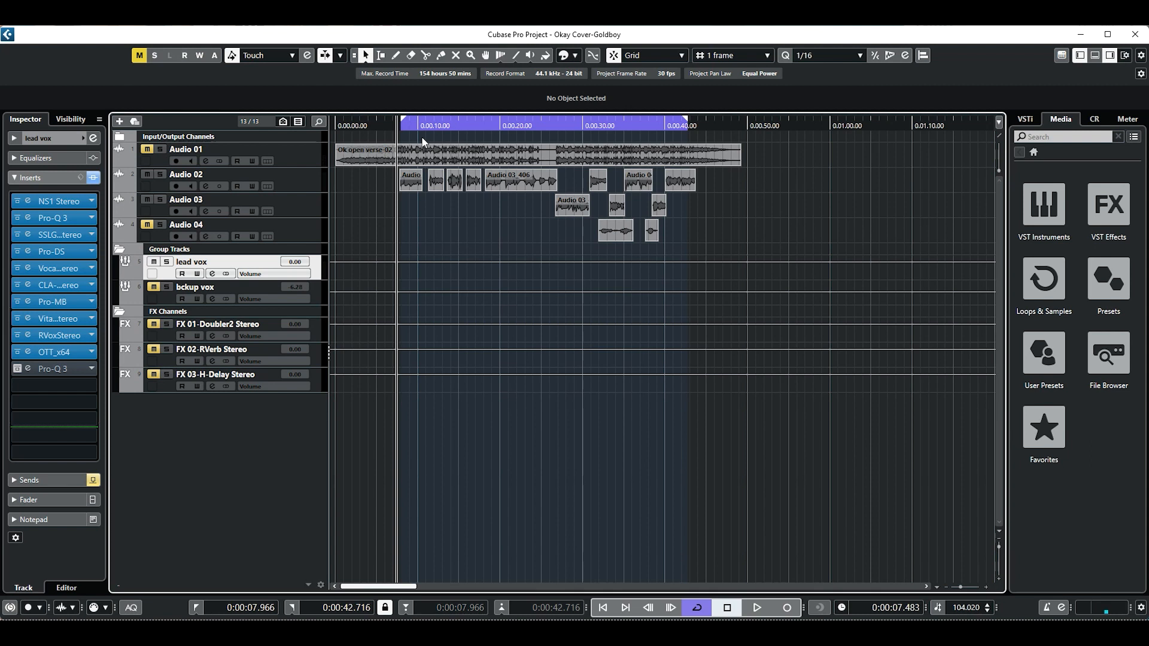
left_click(16, 369)
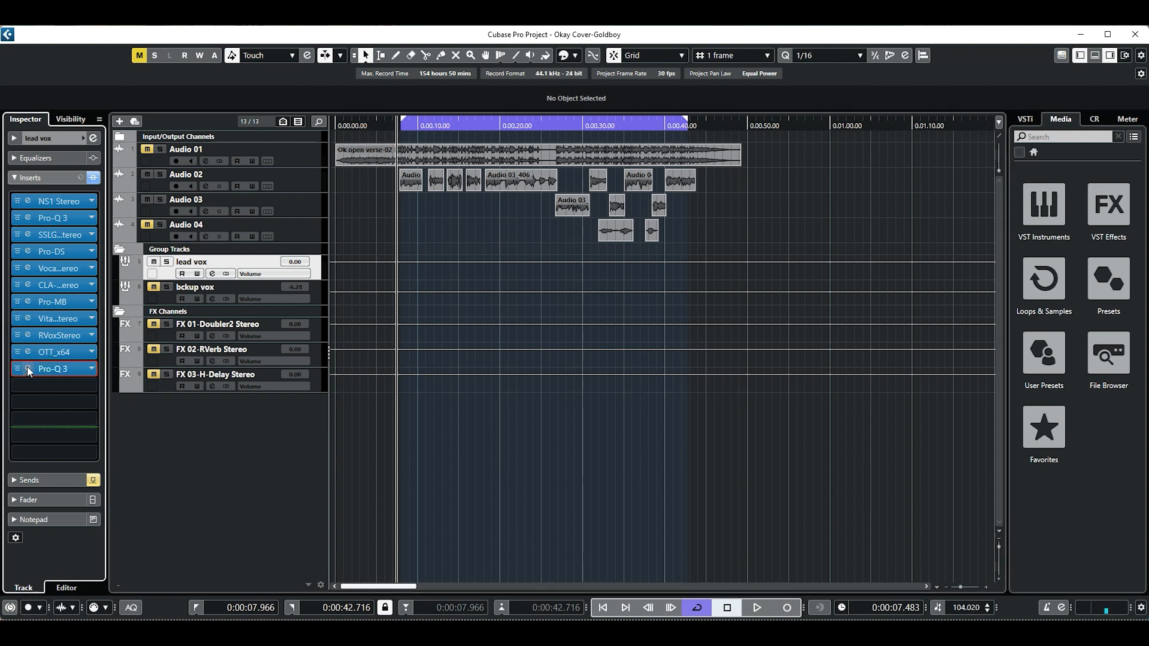
left_click(29, 368)
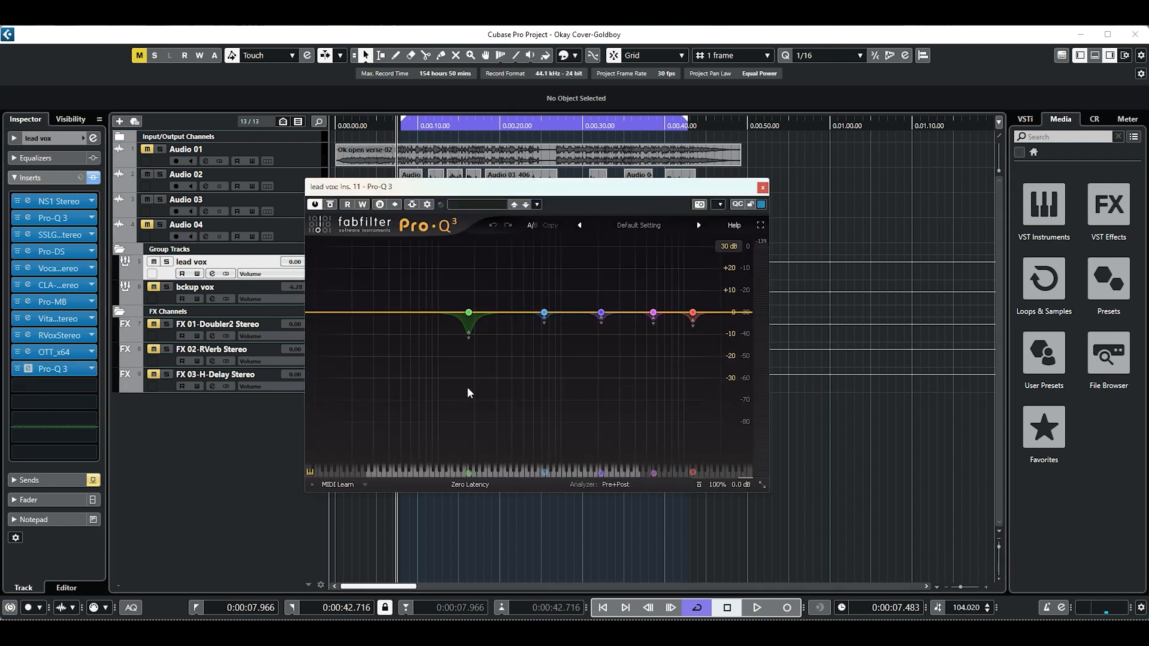
left_click_drag(605, 191, 632, 290)
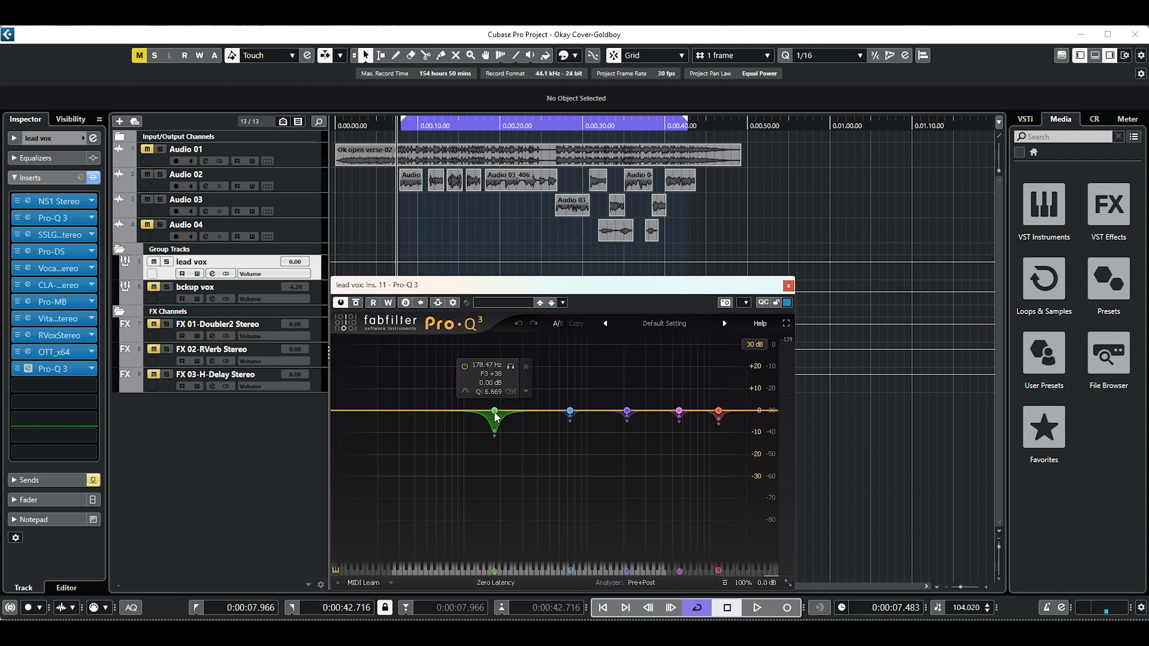
Bypass the last Pro-Q 3 insert and play the lead vocal alone from just before the loop start.
left_click(341, 303)
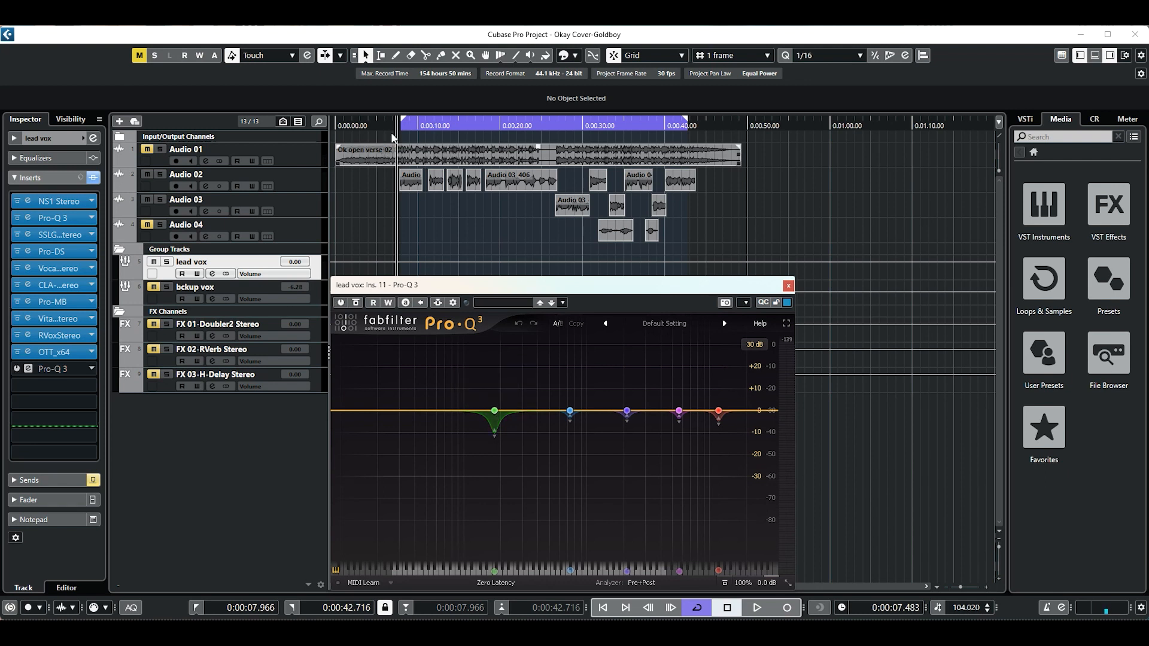
key("space")
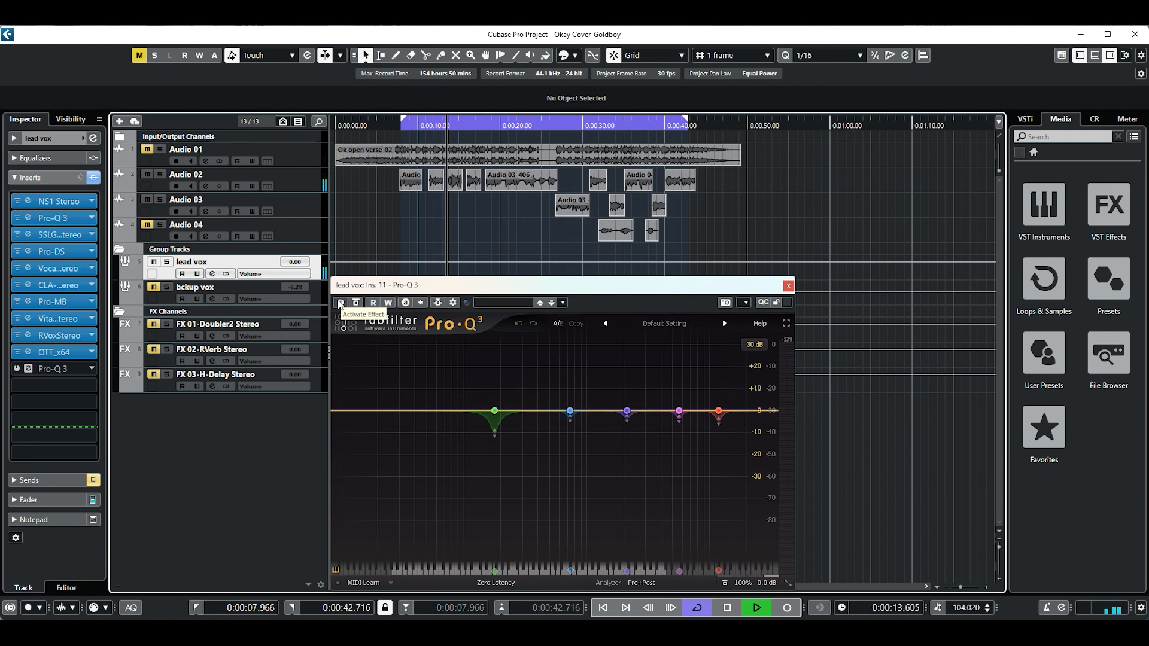
key("space")
Reactivate the last Pro-Q 3 insert and play the lead vocal alone through it from just before the loop start.
left_click(339, 303)
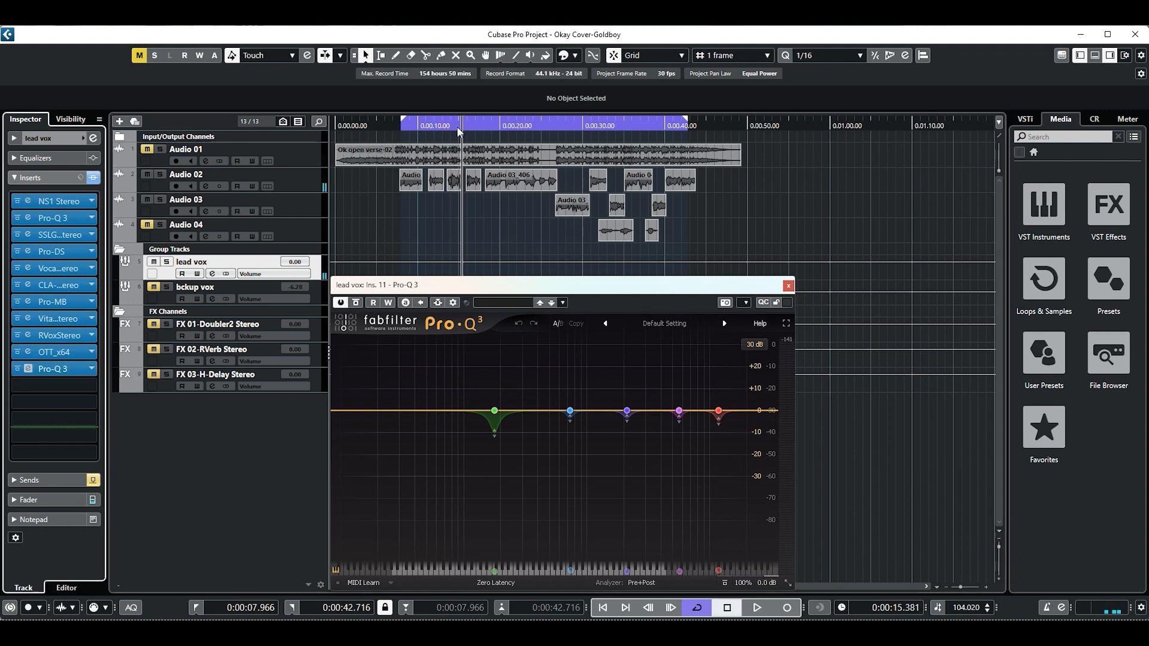
left_click(400, 126)
key("space")
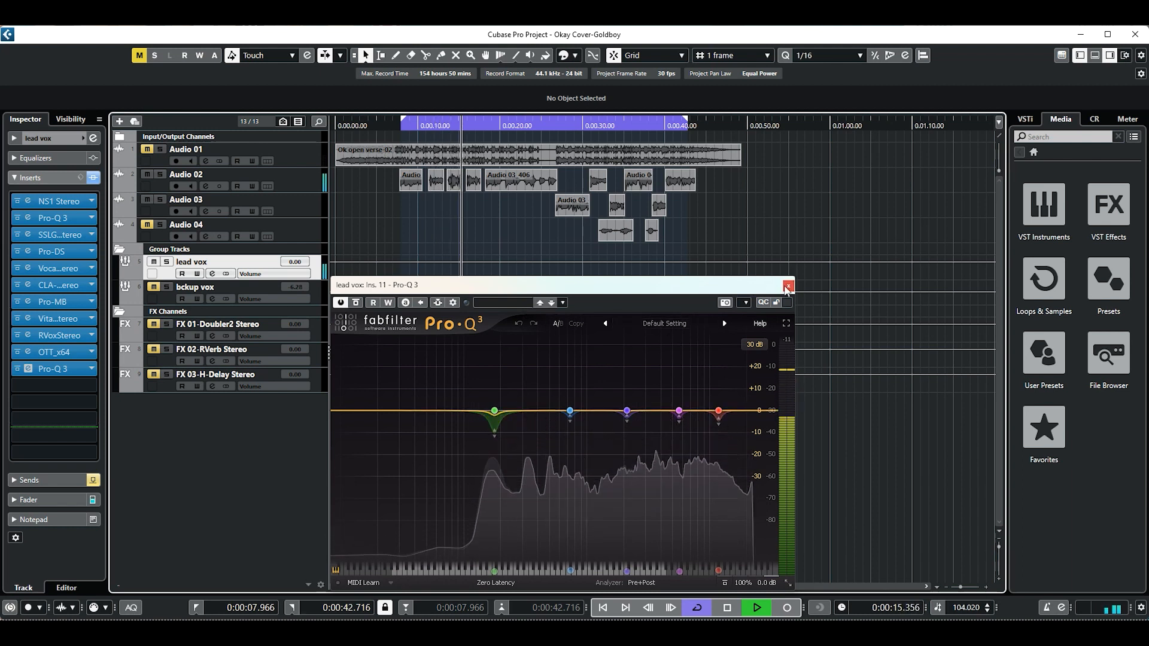
key("space")
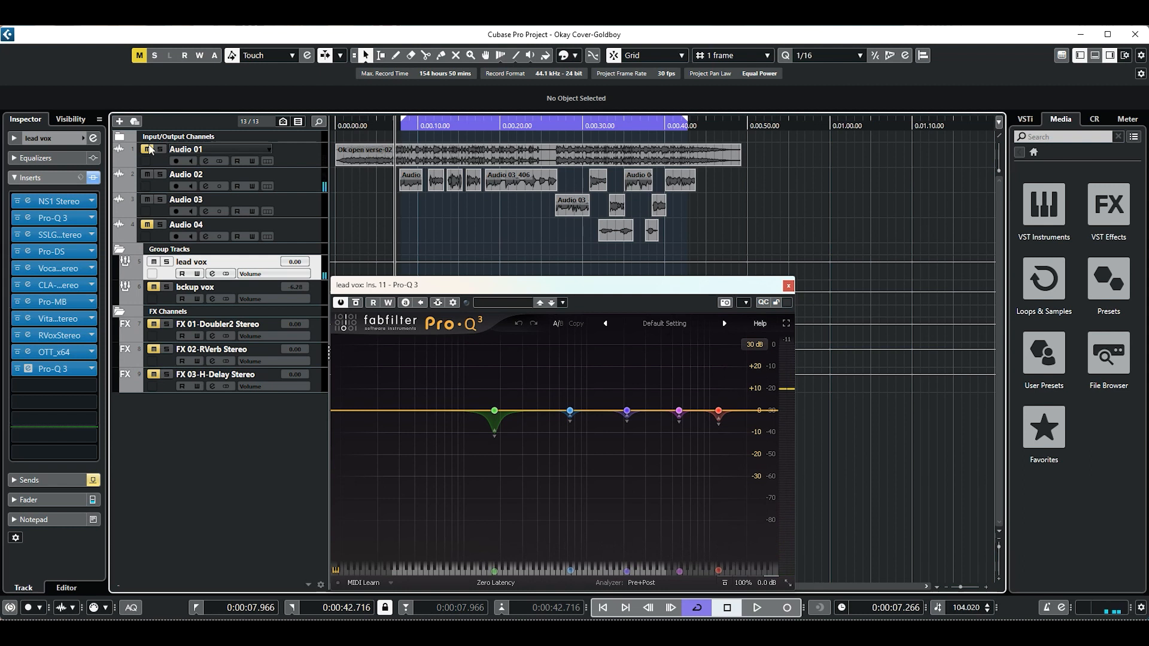
Unmute Audio 01 and play it together with the fully processed lead vocal, closing the Pro-Q 3 editor.
key("space")
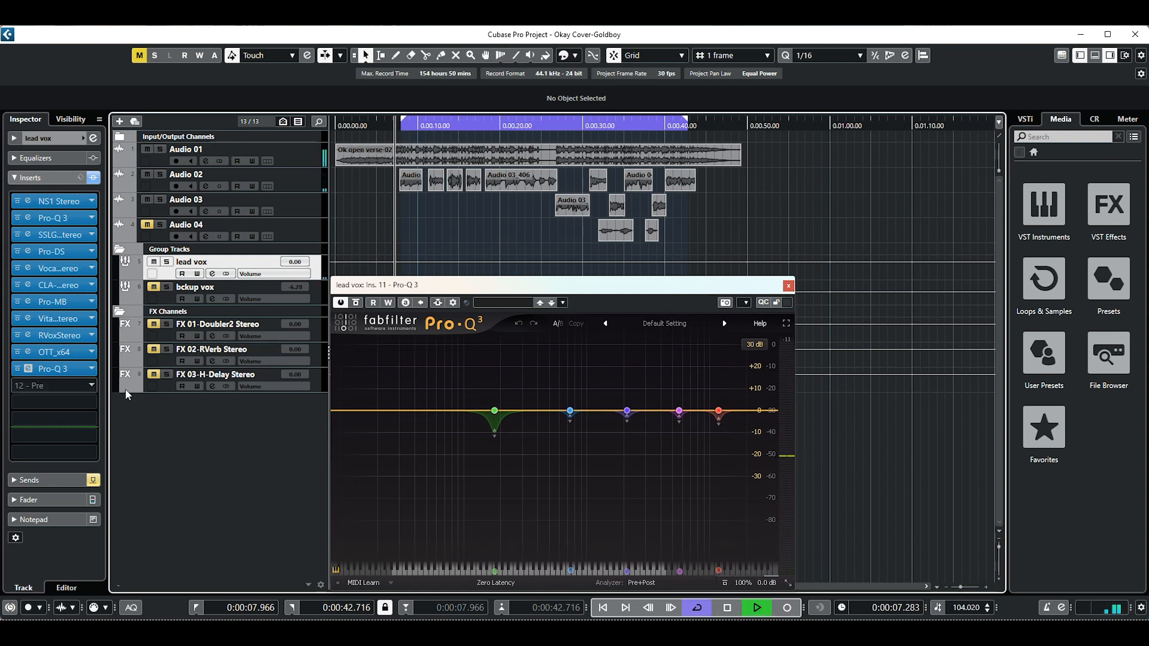
left_click(789, 286)
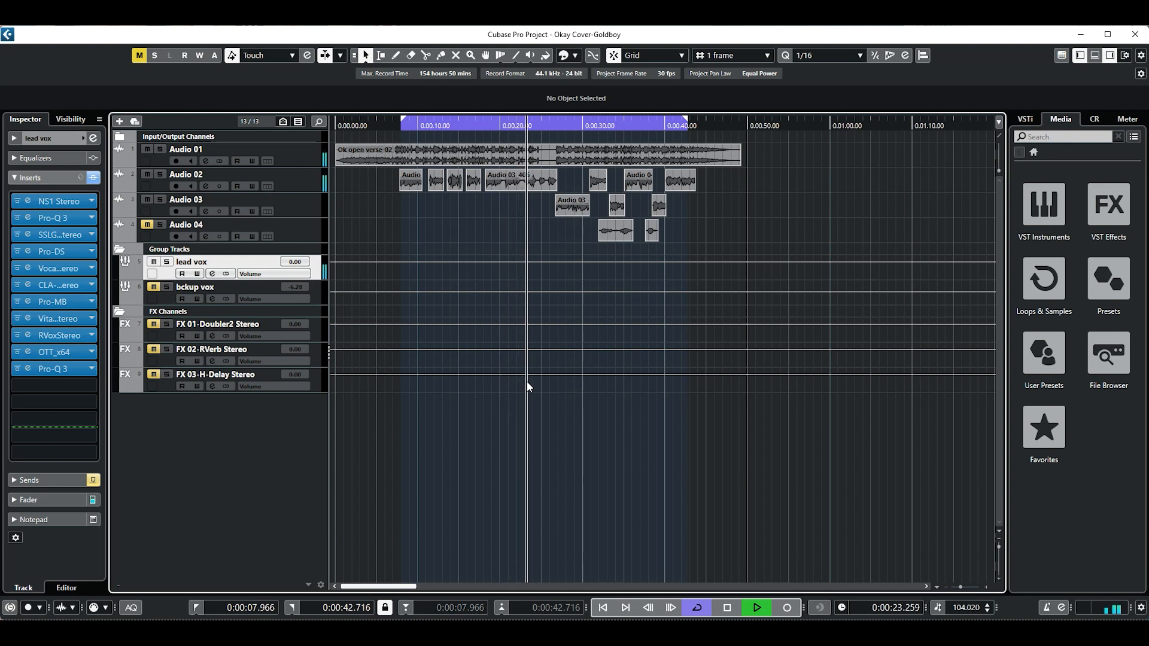
key("space")
Return the playhead to just before the loop start, at about 6.75 seconds.
left_click_drag(403, 129, 394, 131)
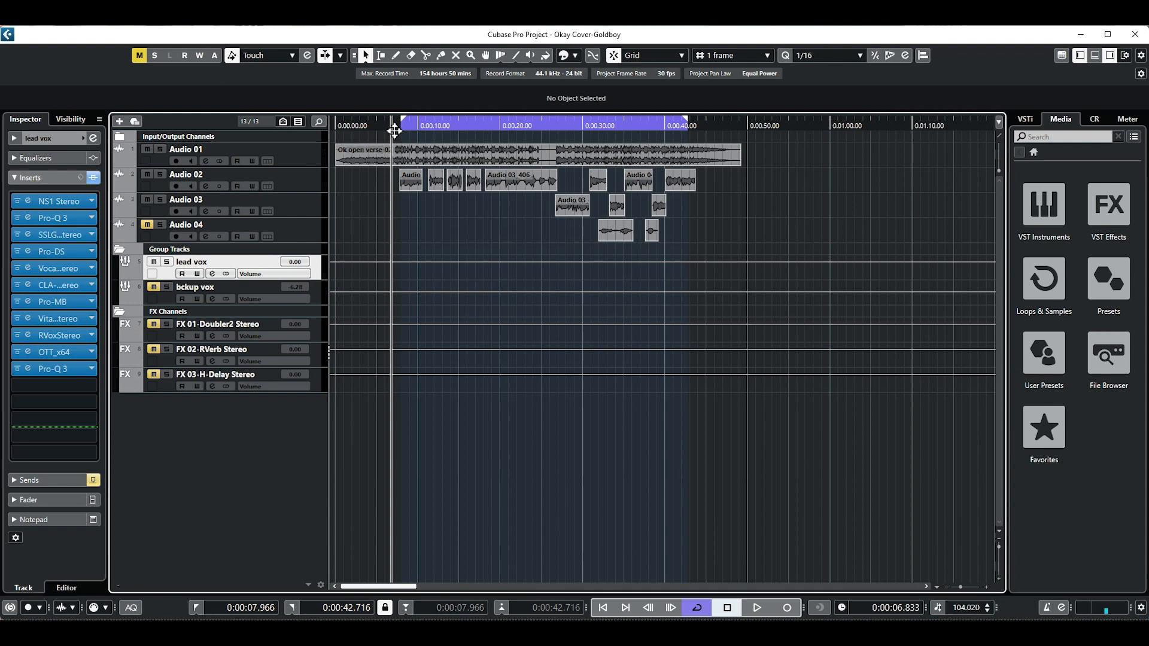
left_click_drag(394, 130, 394, 130)
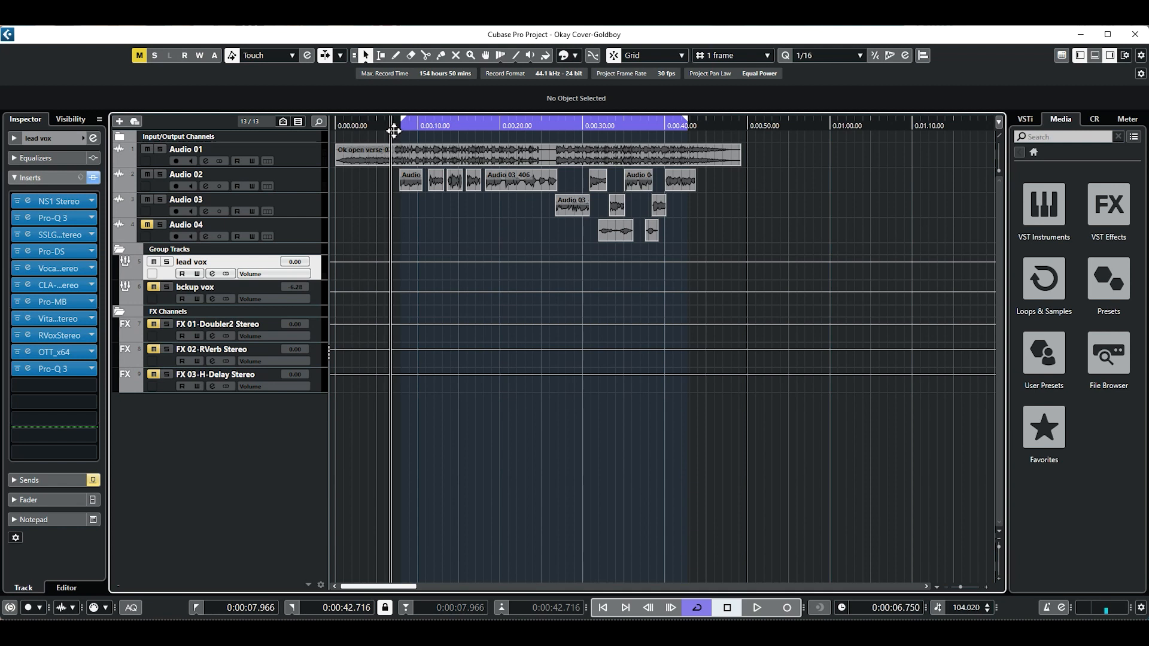